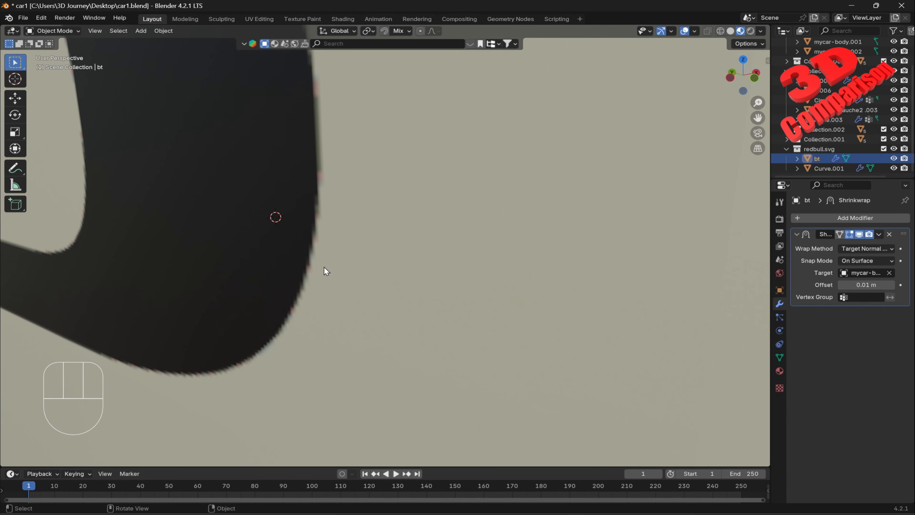
Step: Select the Red Bull logo on the door and examine the edges of its lettering against the body surface
{"action": "scroll", "coordinate": [324, 267], "scroll_direction": "down", "scroll_amount": 8}
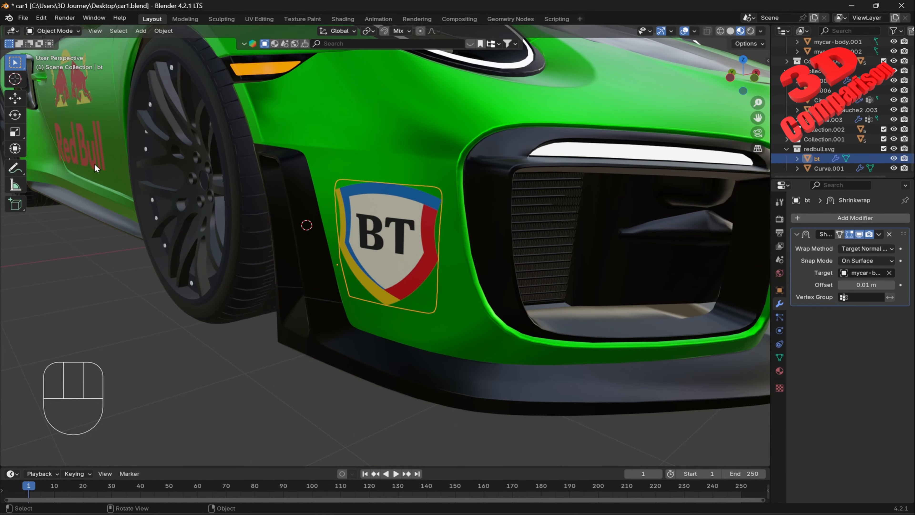
{"action": "left_click", "coordinate": [95, 163]}
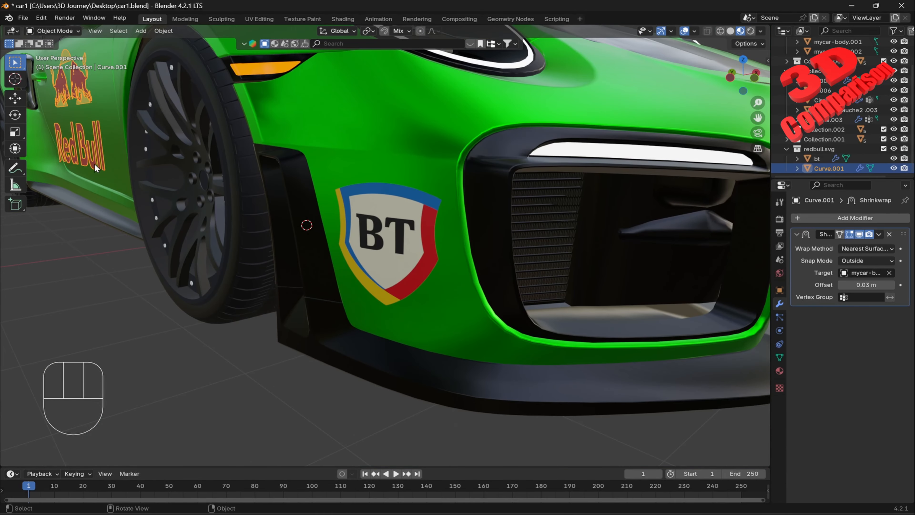
{"action": "key", "text": "KP_Decimal"}
{"action": "middle_click_drag", "start_coordinate": [539, 326], "coordinate": [425, 231], "text": "shift"}
{"action": "scroll", "coordinate": [394, 259], "scroll_direction": "up", "scroll_amount": 8}
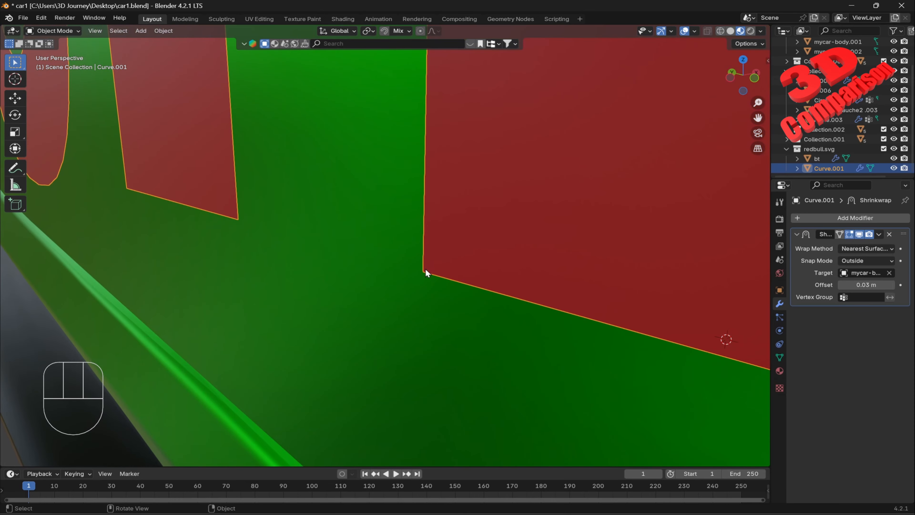
{"action": "scroll", "coordinate": [425, 270], "scroll_direction": "down", "scroll_amount": 3}
{"action": "scroll", "coordinate": [426, 274], "scroll_direction": "down", "scroll_amount": 3}
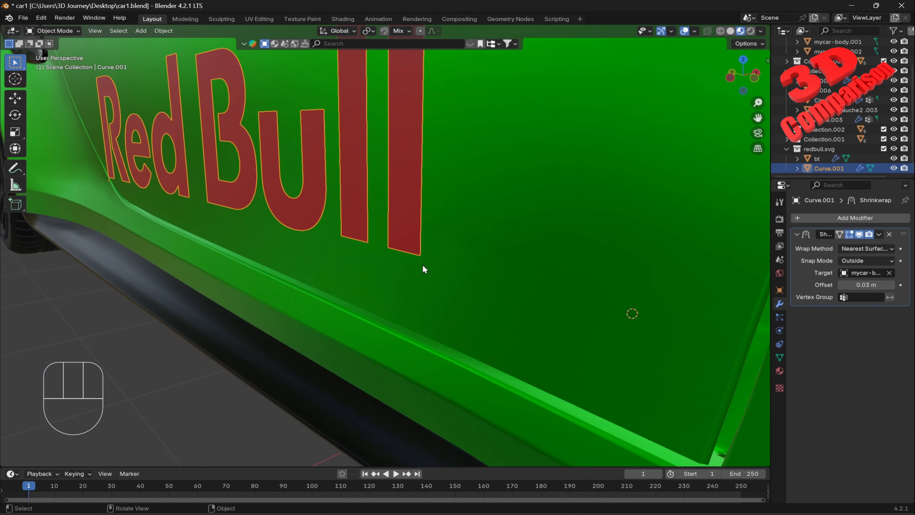
{"action": "middle_click_drag", "start_coordinate": [422, 266], "coordinate": [413, 224], "text": "shift"}
{"action": "scroll", "coordinate": [425, 274], "scroll_direction": "up", "scroll_amount": 5}
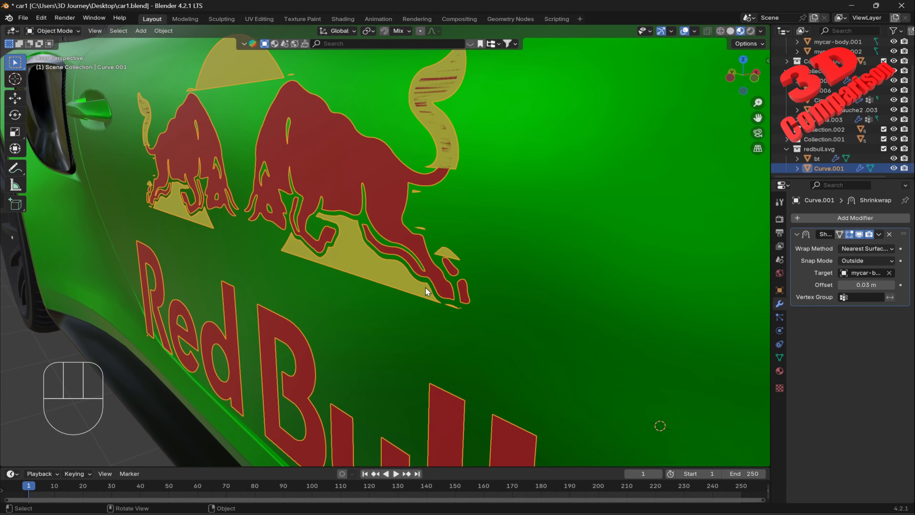
Step: Examine the bull figures and the tail artwork up close, then the whole decal on the car's side
{"action": "middle_click_drag", "start_coordinate": [443, 272], "coordinate": [410, 307]}
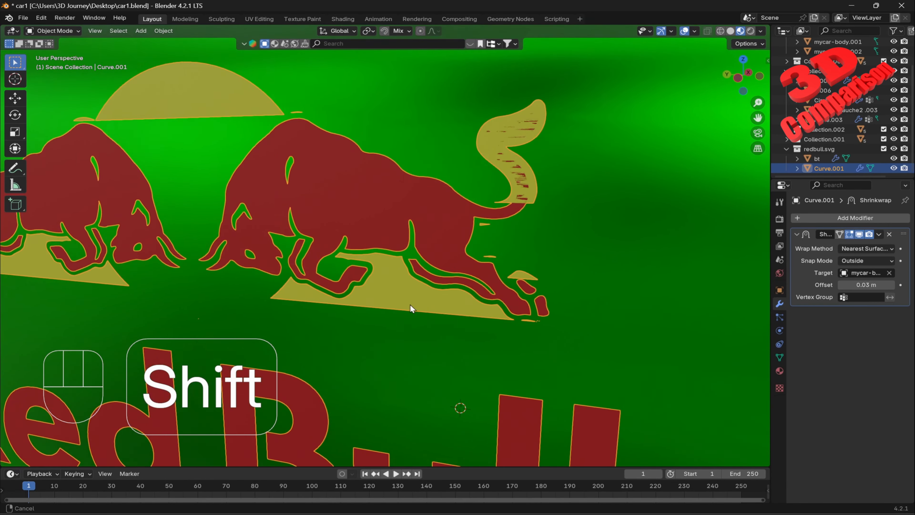
{"action": "scroll", "coordinate": [469, 152], "scroll_direction": "up", "scroll_amount": 5}
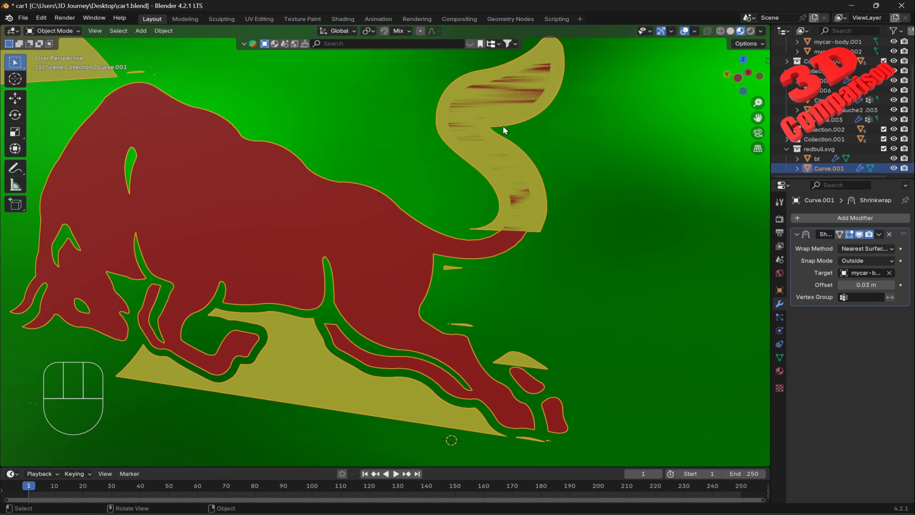
{"action": "scroll", "coordinate": [475, 130], "scroll_direction": "down", "scroll_amount": 5}
{"action": "scroll", "coordinate": [353, 209], "scroll_direction": "up", "scroll_amount": 4}
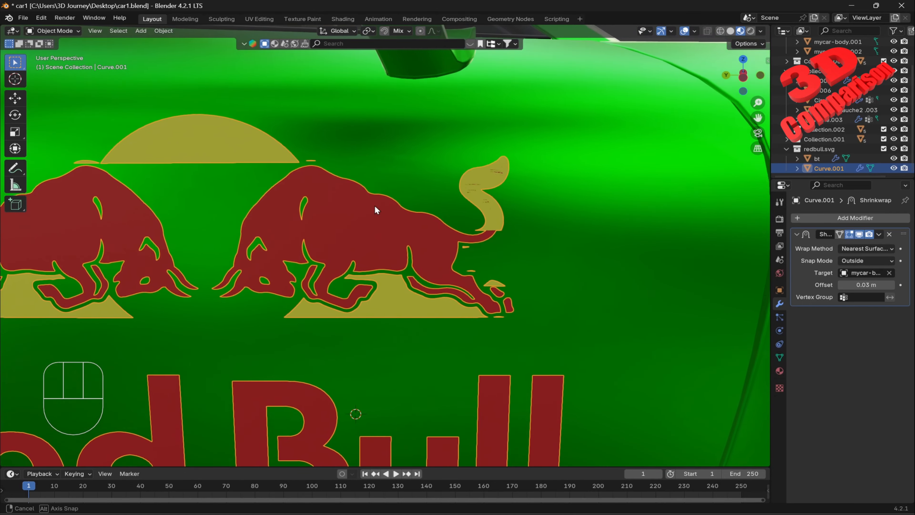
{"action": "scroll", "coordinate": [360, 267], "scroll_direction": "down", "scroll_amount": 1}
{"action": "scroll", "coordinate": [517, 274], "scroll_direction": "down", "scroll_amount": 4}
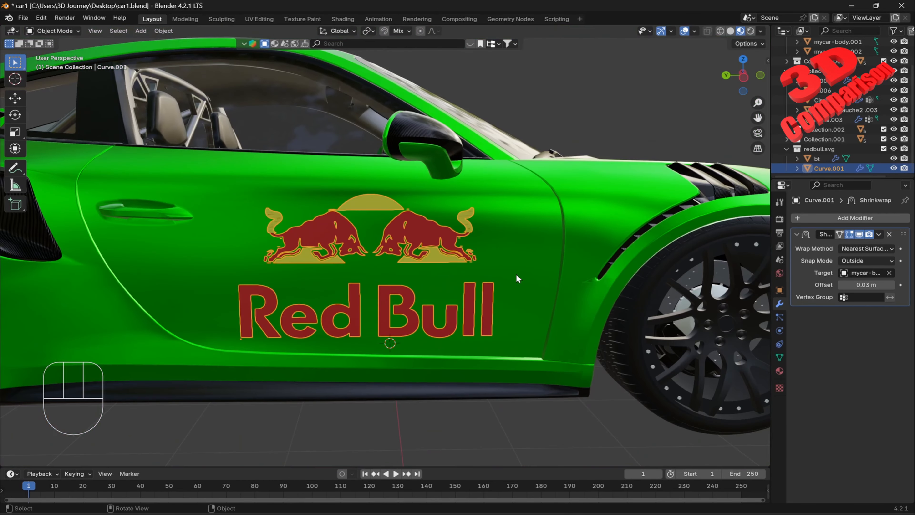
{"action": "scroll", "coordinate": [514, 259], "scroll_direction": "down", "scroll_amount": 5}
{"action": "middle_click_drag", "start_coordinate": [487, 247], "coordinate": [451, 274]}
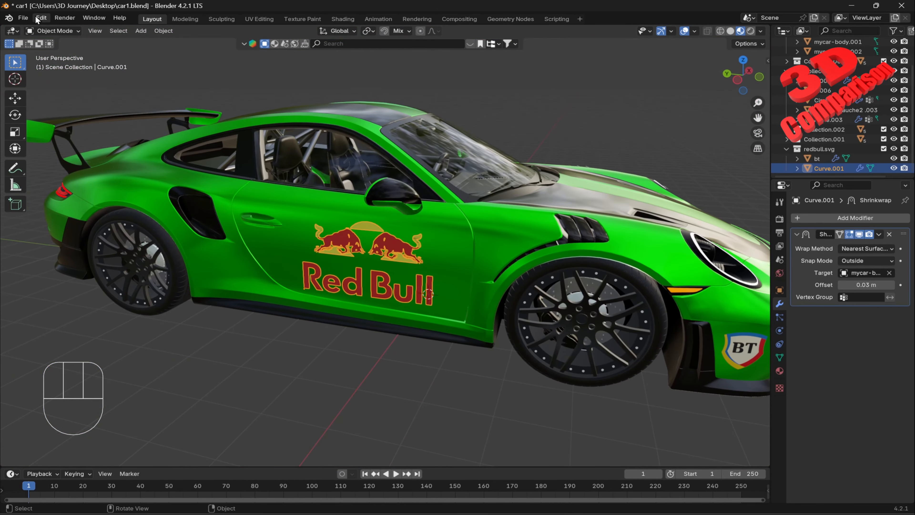
Step: Reopen the recent file car1.blend without saving the changes
{"action": "left_click", "coordinate": [23, 18]}
{"action": "mouse_move", "coordinate": [44, 46]}
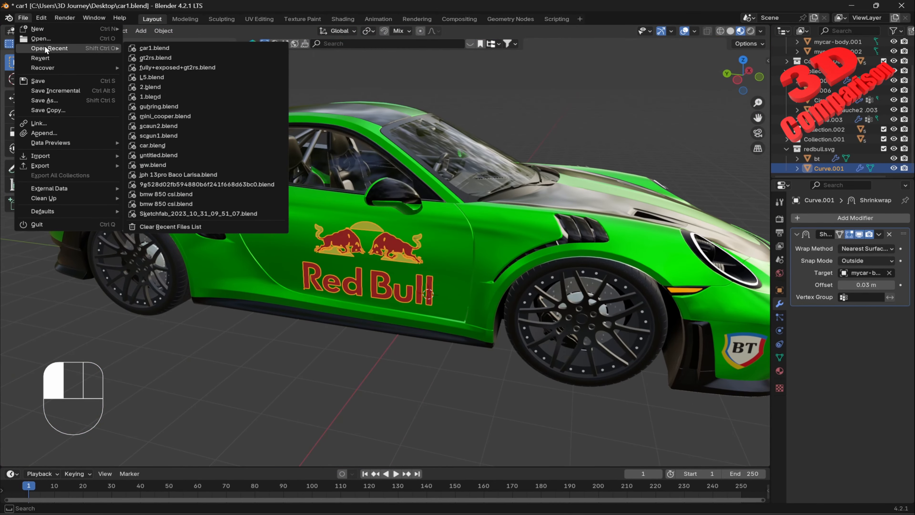
{"action": "left_click", "coordinate": [204, 50]}
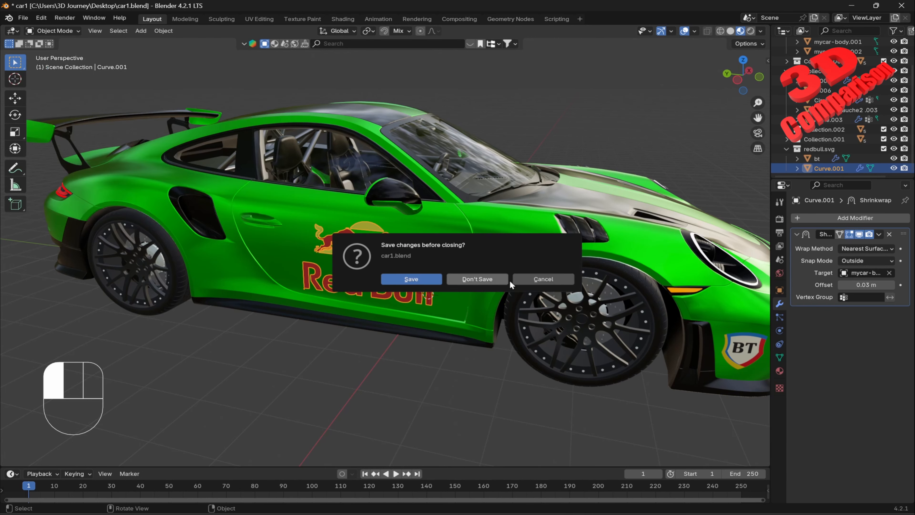
{"action": "left_click", "coordinate": [482, 281]}
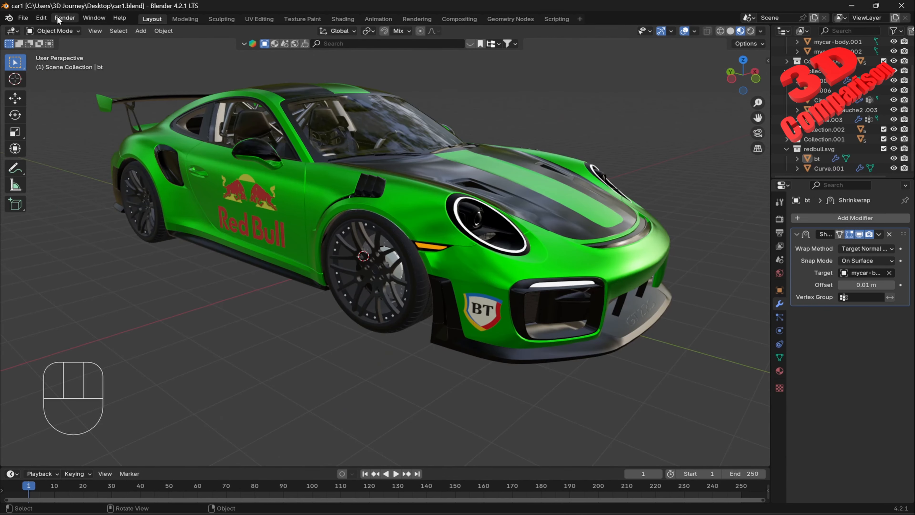
Step: Open the recent file gt2rs.blend, center the car in the view and hide the viewport sidebar
{"action": "left_click", "coordinate": [23, 17]}
{"action": "mouse_move", "coordinate": [67, 52]}
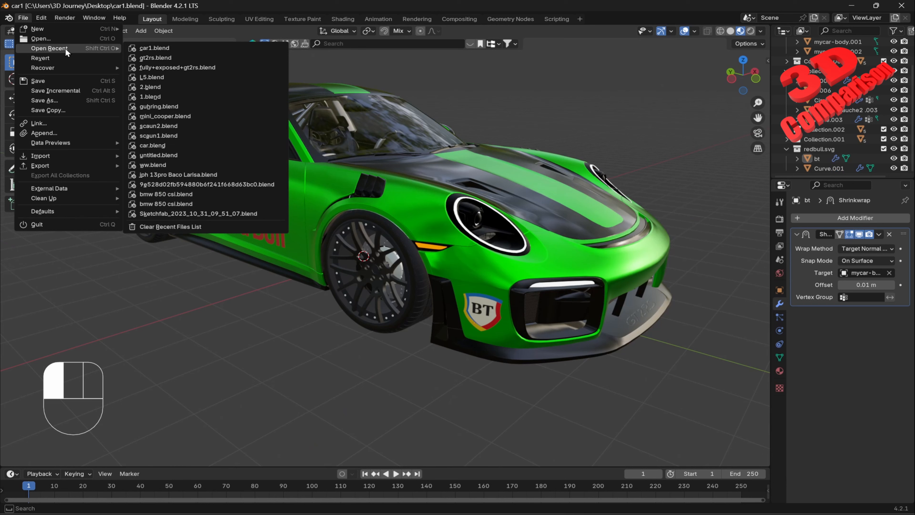
{"action": "left_click", "coordinate": [183, 58]}
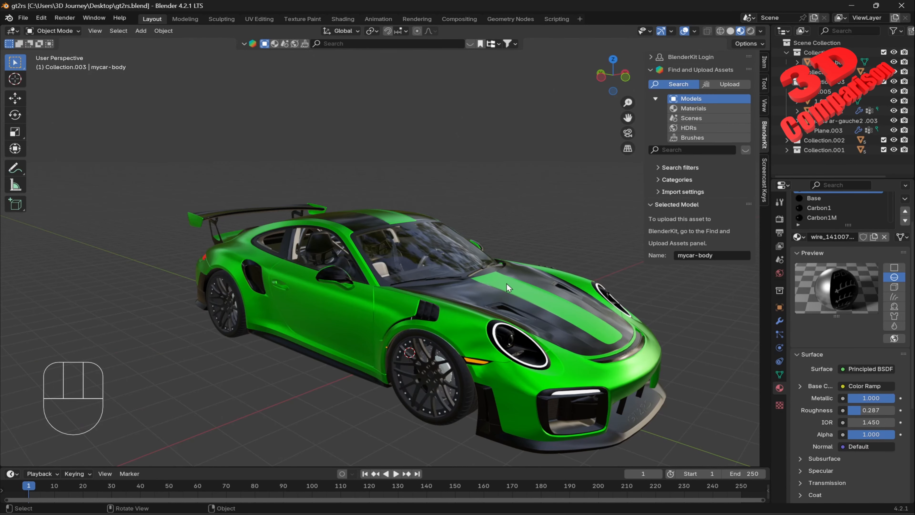
{"action": "middle_click_drag", "start_coordinate": [507, 284], "coordinate": [534, 248], "text": "shift"}
{"action": "key", "text": "n"}
Step: Switch to Chrome and open the CDNLogo page of the Red Bull logo with bulls above the lettering from the image results
{"action": "left_click", "coordinate": [472, 514]}
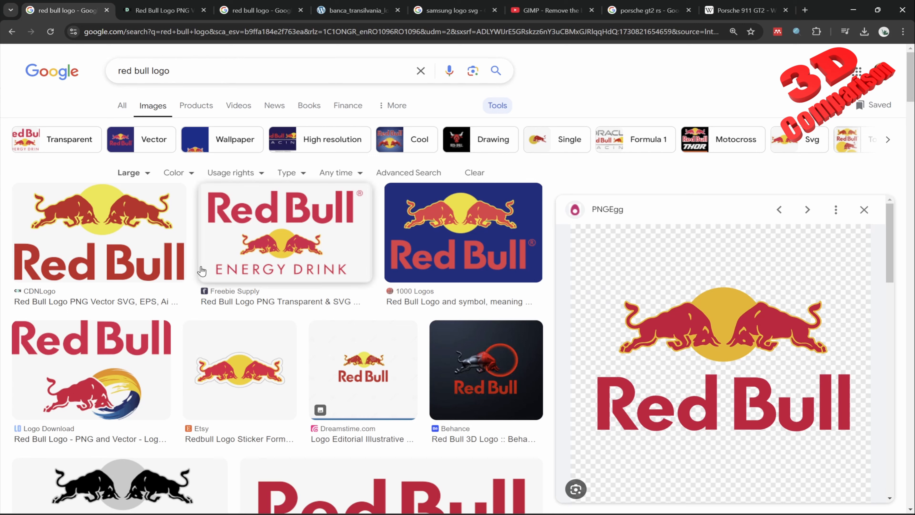
{"action": "left_click", "coordinate": [114, 231]}
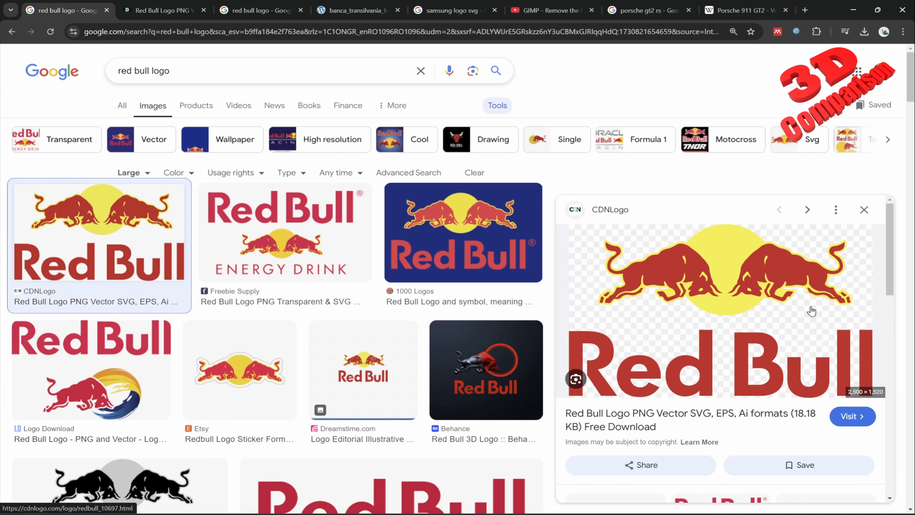
{"action": "left_click", "coordinate": [755, 308]}
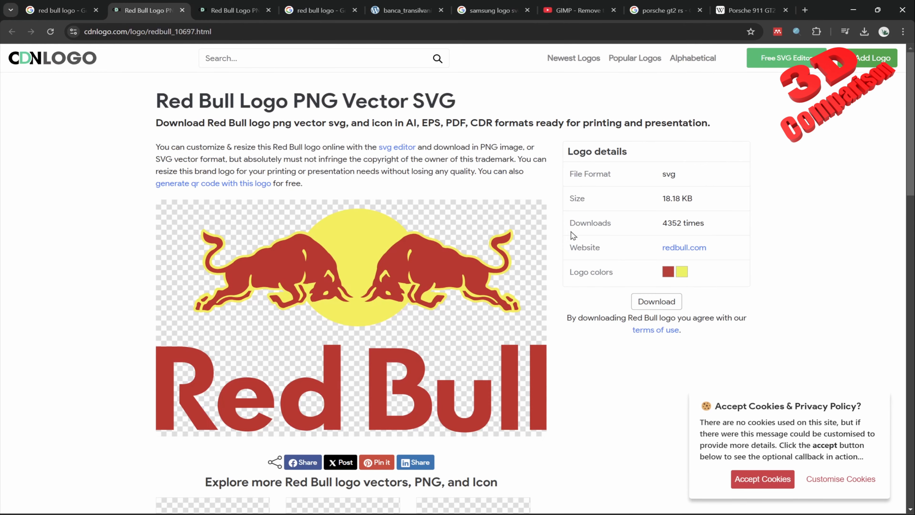
Step: Look through the CDNLogo page and open the related SVG logo with the small bulls below the Red Bull lettering
{"action": "scroll", "coordinate": [415, 320], "scroll_direction": "down", "scroll_amount": 4}
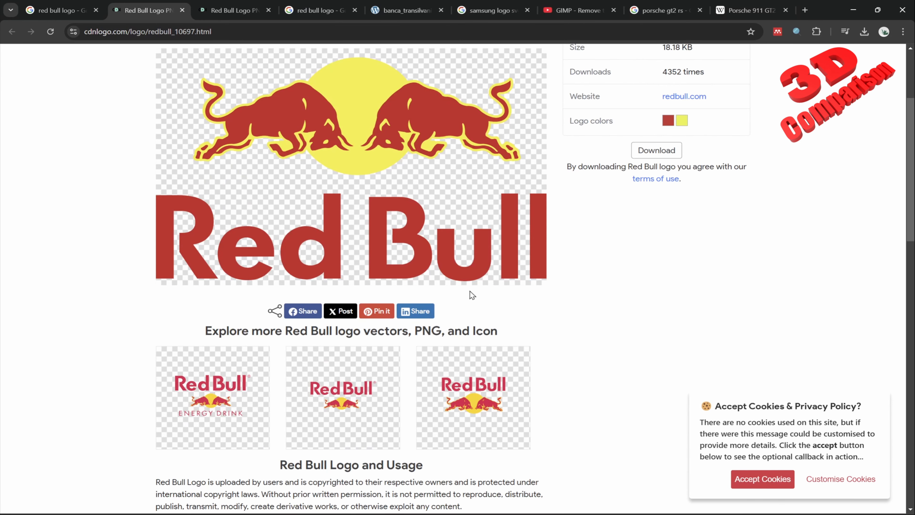
{"action": "scroll", "coordinate": [470, 291], "scroll_direction": "down", "scroll_amount": 4}
{"action": "scroll", "coordinate": [470, 292], "scroll_direction": "up", "scroll_amount": 3}
{"action": "scroll", "coordinate": [471, 295], "scroll_direction": "up", "scroll_amount": 3}
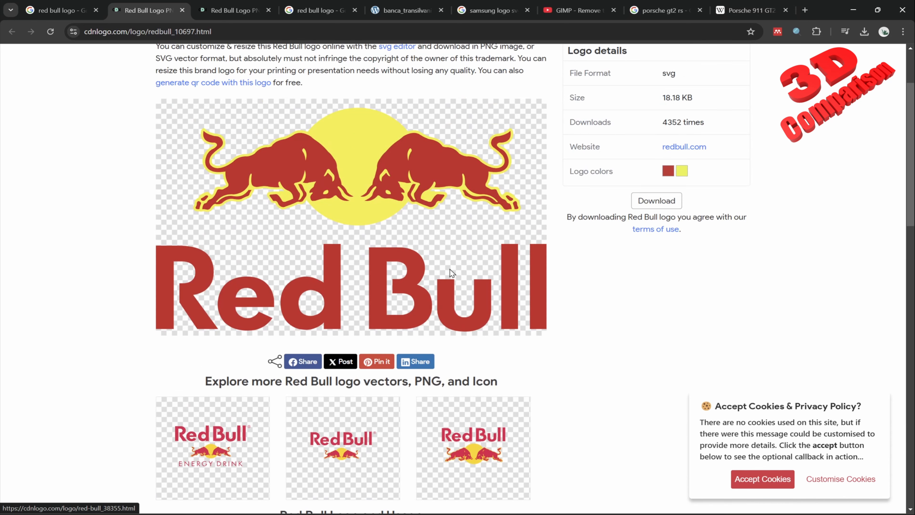
{"action": "scroll", "coordinate": [353, 447], "scroll_direction": "down", "scroll_amount": 1}
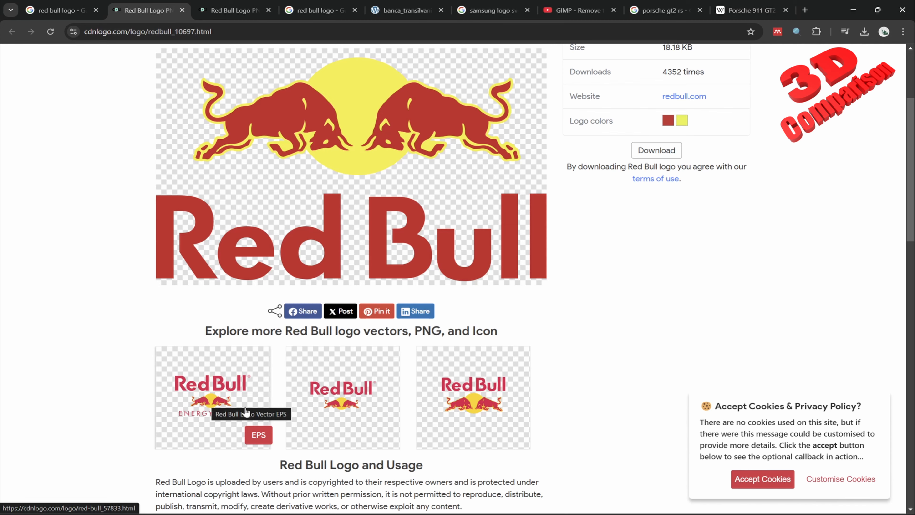
{"action": "left_click", "coordinate": [365, 385]}
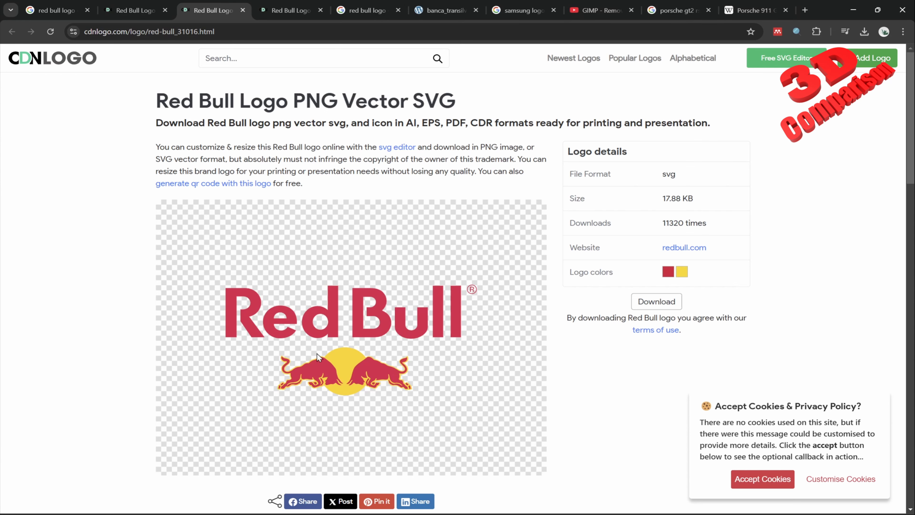
Step: Start the SVG download of this Red Bull logo and pause the advertising video on the download page
{"action": "scroll", "coordinate": [336, 345], "scroll_direction": "down", "scroll_amount": 2}
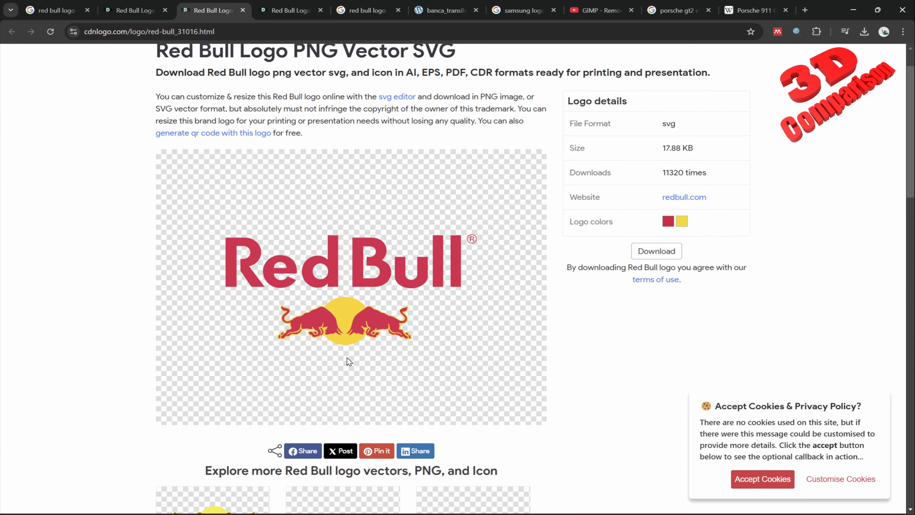
{"action": "scroll", "coordinate": [347, 358], "scroll_direction": "down", "scroll_amount": 4}
{"action": "scroll", "coordinate": [433, 339], "scroll_direction": "up", "scroll_amount": 6}
{"action": "left_click", "coordinate": [657, 302]}
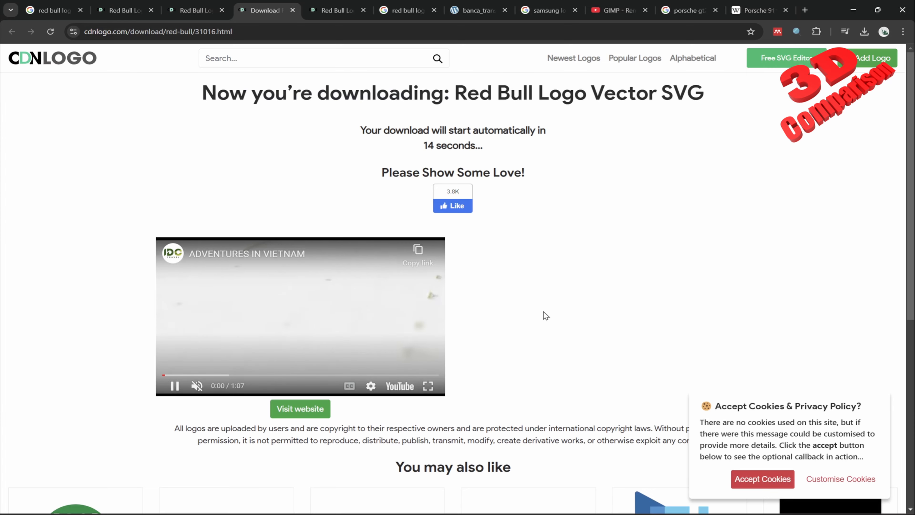
{"action": "left_click", "coordinate": [175, 385]}
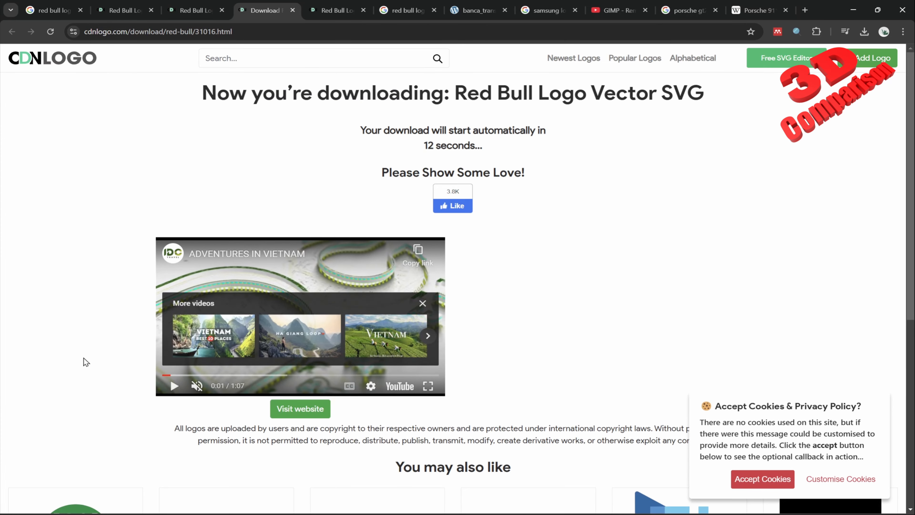
{"action": "scroll", "coordinate": [95, 338], "scroll_direction": "down", "scroll_amount": 3}
{"action": "scroll", "coordinate": [98, 339], "scroll_direction": "up", "scroll_amount": 3}
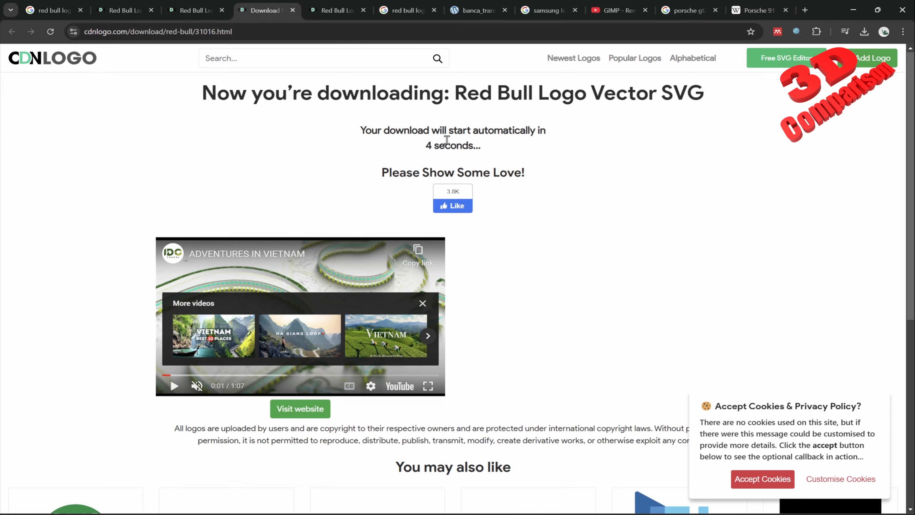
Step: Return to the first CDNLogo page, showing the Red Bull logo with large bulls above the lettering
{"action": "left_click", "coordinate": [185, 12]}
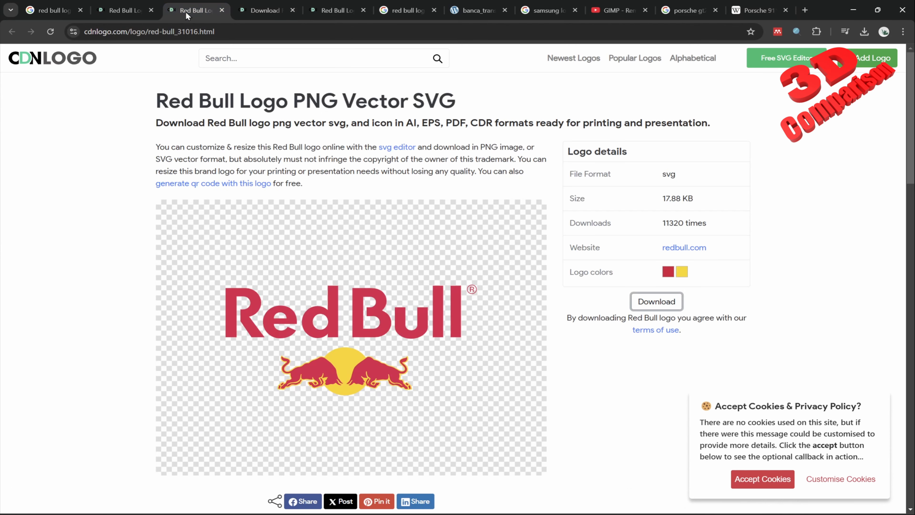
{"action": "left_click", "coordinate": [141, 13]}
{"action": "scroll", "coordinate": [375, 186], "scroll_direction": "up", "scroll_amount": 2}
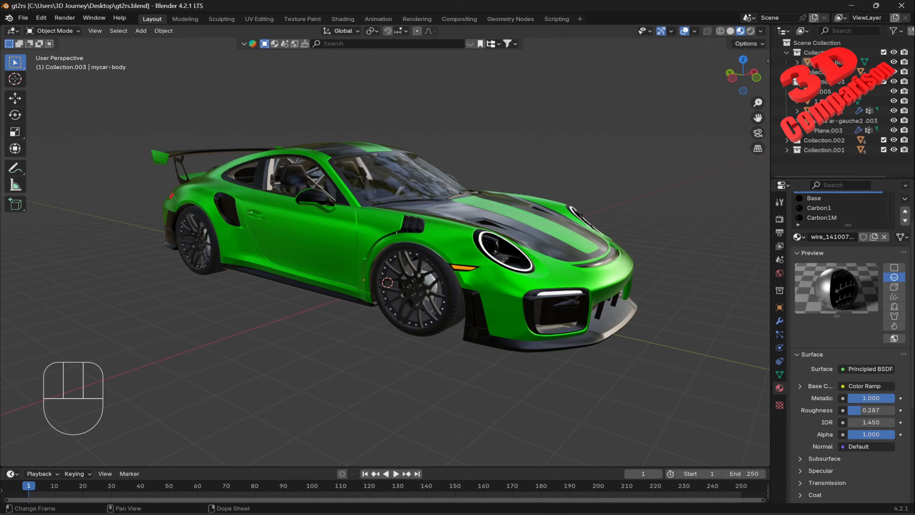
Step: Switch to Blender and import redbull.svg from the Desktop folder as Scalable Vector Graphics
{"action": "left_click", "coordinate": [533, 399]}
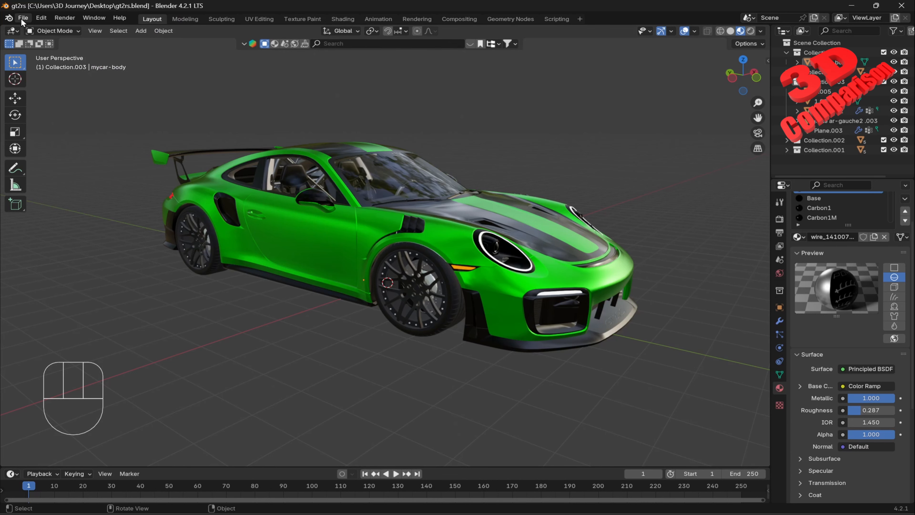
{"action": "left_click", "coordinate": [23, 19]}
{"action": "mouse_move", "coordinate": [59, 157]}
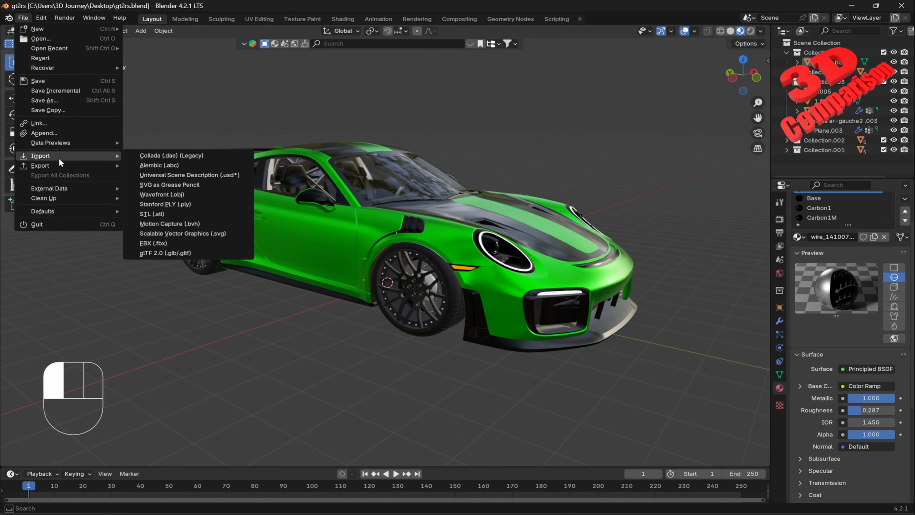
{"action": "left_click", "coordinate": [192, 234]}
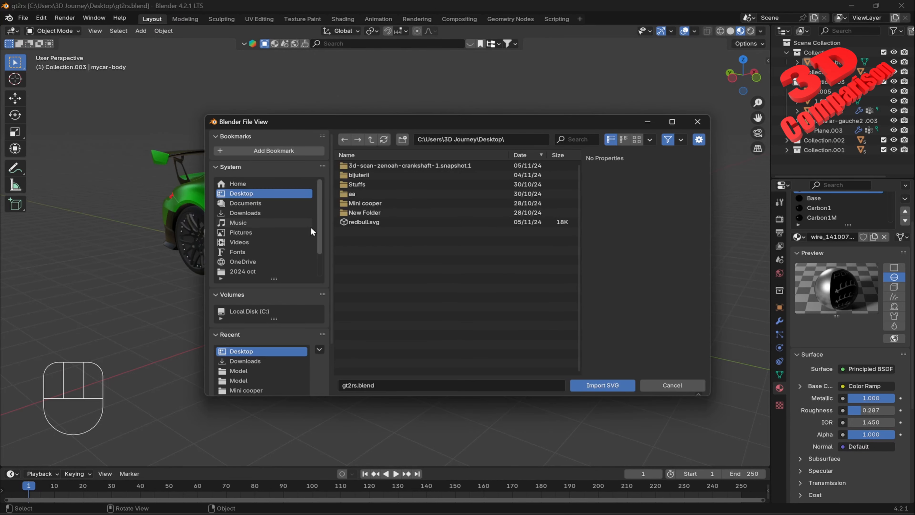
{"action": "left_click", "coordinate": [371, 223]}
{"action": "left_click", "coordinate": [600, 385]}
Step: Expand the redbull.svg collection and select its imported curves, with Curve as the active object
{"action": "scroll", "coordinate": [403, 279], "scroll_direction": "down", "scroll_amount": 2}
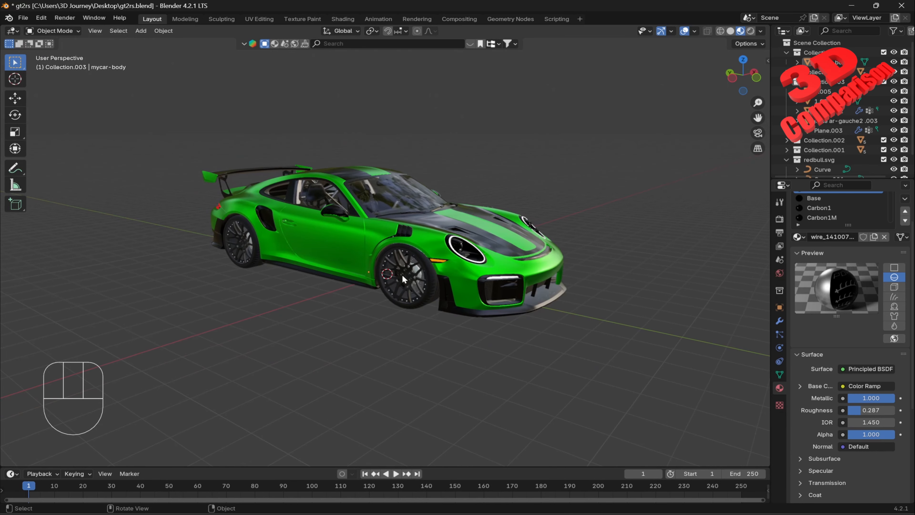
{"action": "middle_click_drag", "start_coordinate": [403, 278], "coordinate": [340, 282], "text": "shift"}
{"action": "middle_click_drag", "start_coordinate": [340, 283], "coordinate": [341, 301]}
{"action": "scroll", "coordinate": [829, 151], "scroll_direction": "down", "scroll_amount": 2}
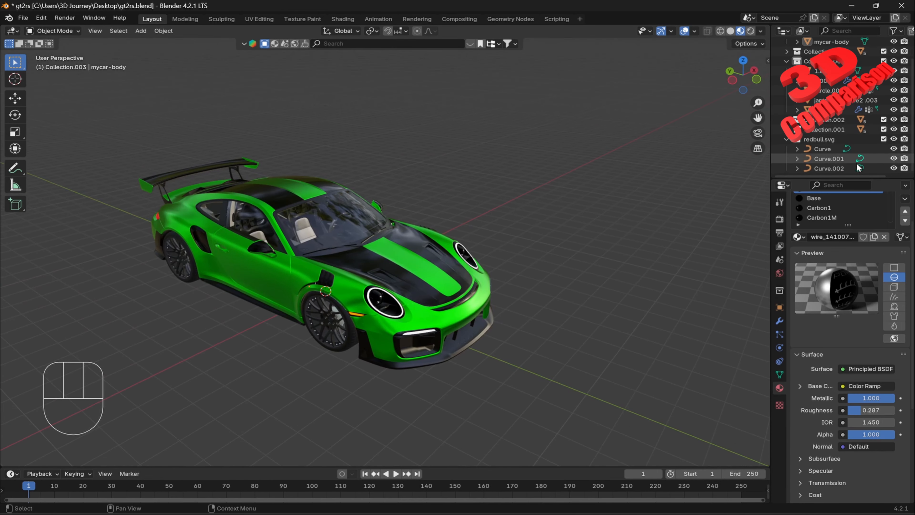
{"action": "left_click", "coordinate": [787, 140]}
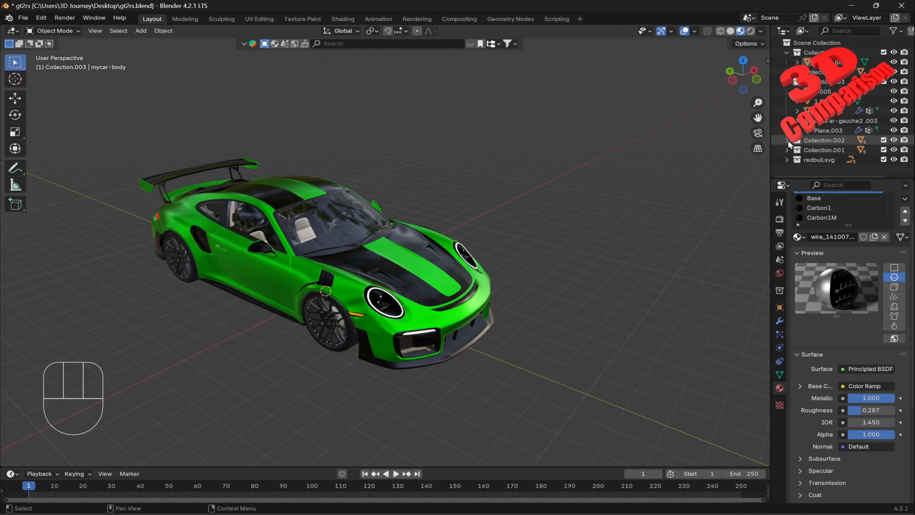
{"action": "left_click", "coordinate": [787, 160]}
{"action": "left_click", "coordinate": [828, 170]}
{"action": "scroll", "coordinate": [828, 170], "scroll_direction": "down", "scroll_amount": 2}
{"action": "scroll", "coordinate": [527, 267], "scroll_direction": "down", "scroll_amount": 3}
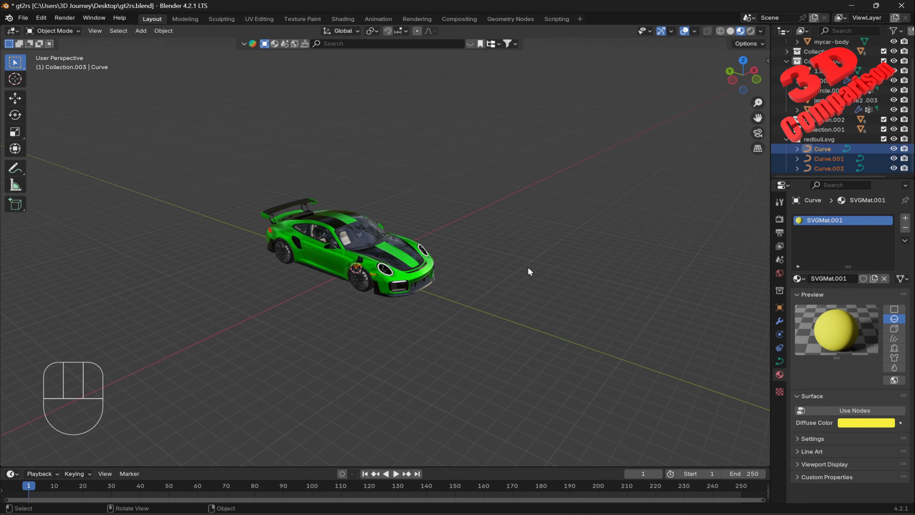
Step: Select the three redbull.svg curves and move them along the global Y axis until they are clear of the car's front
{"action": "left_click_drag", "start_coordinate": [489, 271], "coordinate": [452, 290]}
{"action": "left_click", "coordinate": [837, 151]}
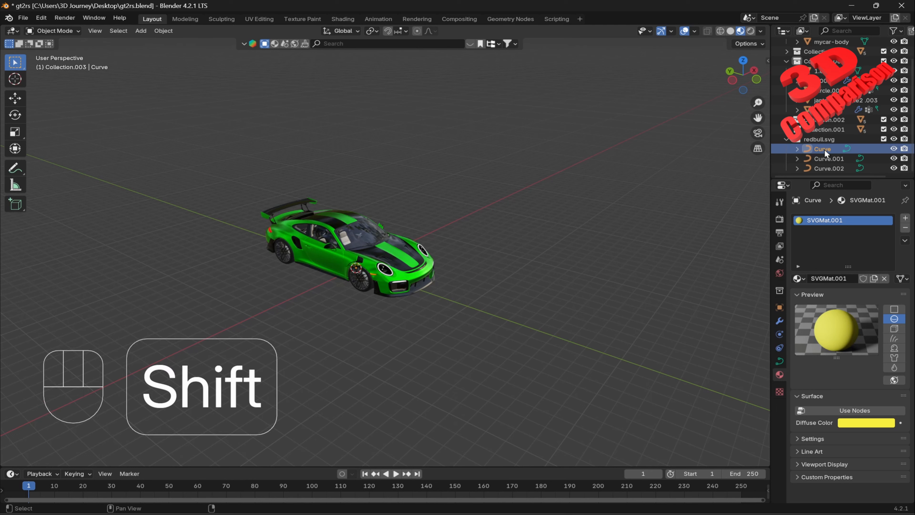
{"action": "left_click", "coordinate": [829, 168], "text": "shift"}
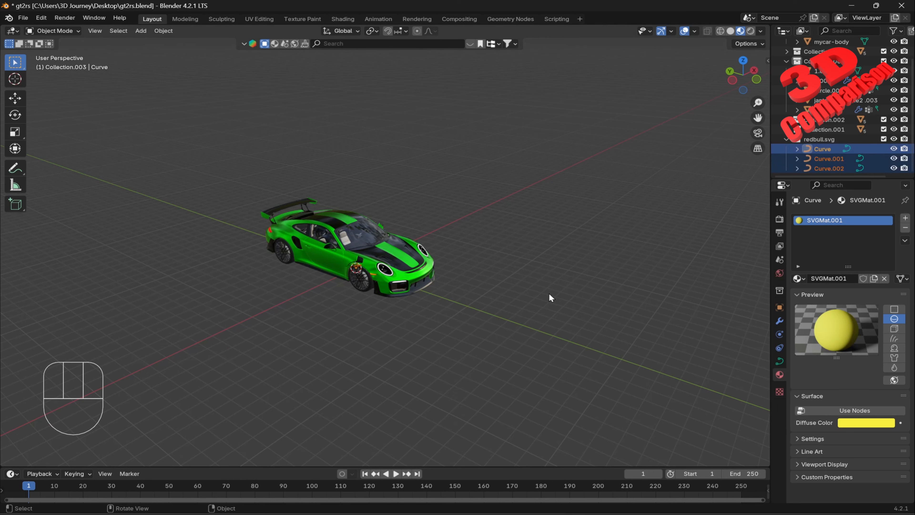
{"action": "key", "text": "g"}
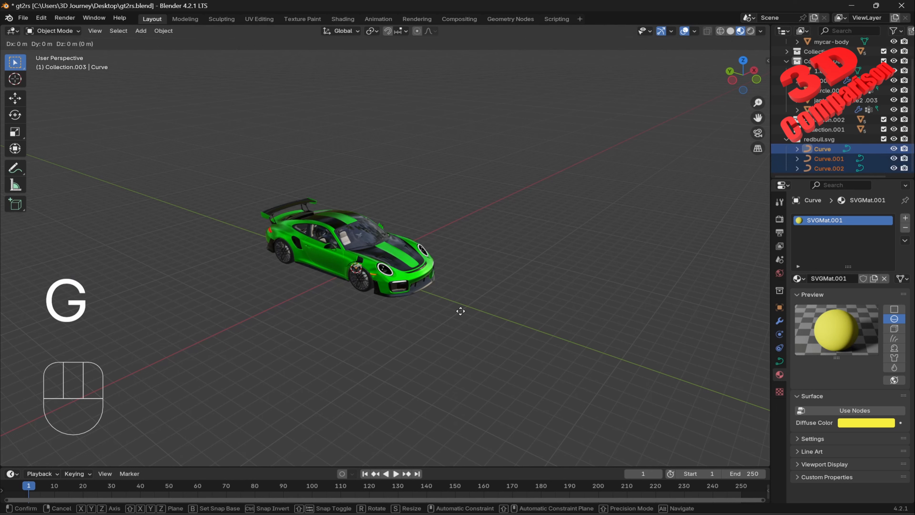
{"action": "key", "text": "y"}
{"action": "left_click", "coordinate": [560, 368]}
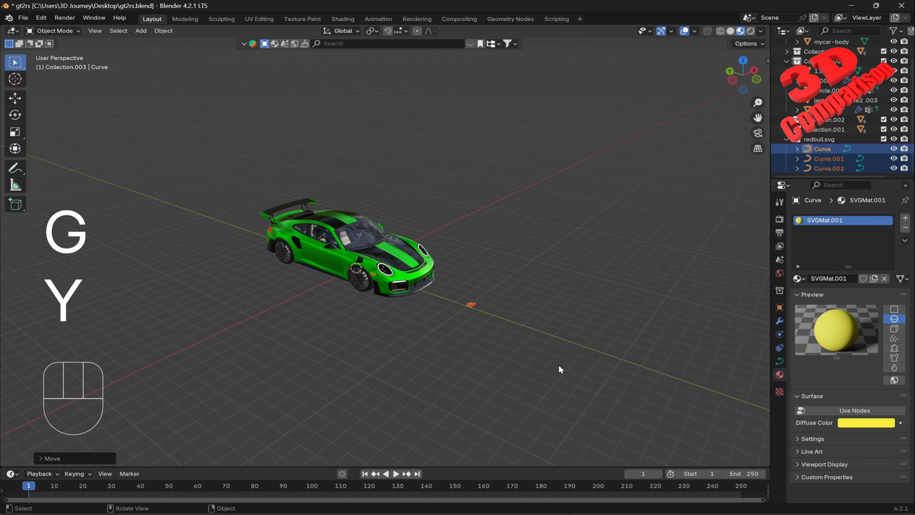
{"action": "key", "text": "KP_Decimal"}
{"action": "middle_click_drag", "start_coordinate": [478, 272], "coordinate": [415, 341]}
{"action": "scroll", "coordinate": [318, 165], "scroll_direction": "up", "scroll_amount": 5}
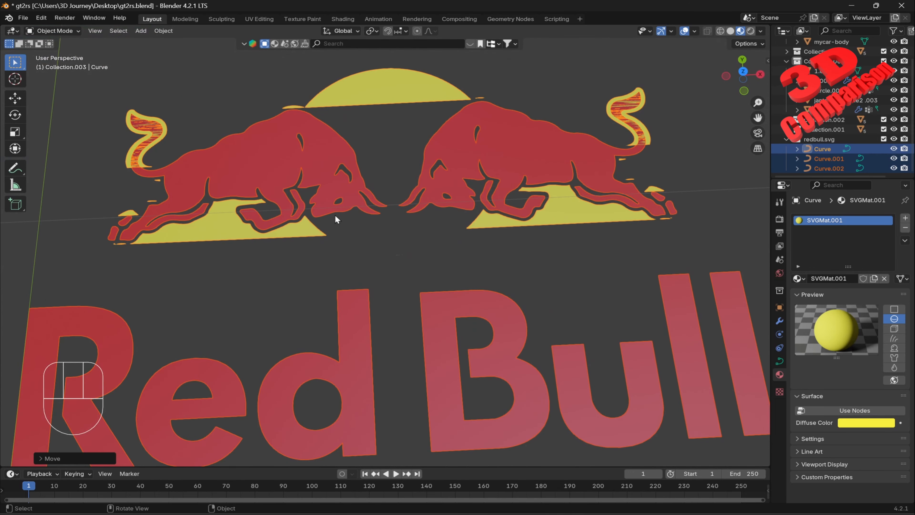
Step: Examine the left bull's tail in Edit Mode, where the red and yellow curve surfaces overlap
{"action": "middle_click_drag", "start_coordinate": [334, 216], "coordinate": [371, 250]}
{"action": "left_click", "coordinate": [240, 269]}
{"action": "key", "text": "Tab"}
{"action": "scroll", "coordinate": [325, 264], "scroll_direction": "up", "scroll_amount": 10}
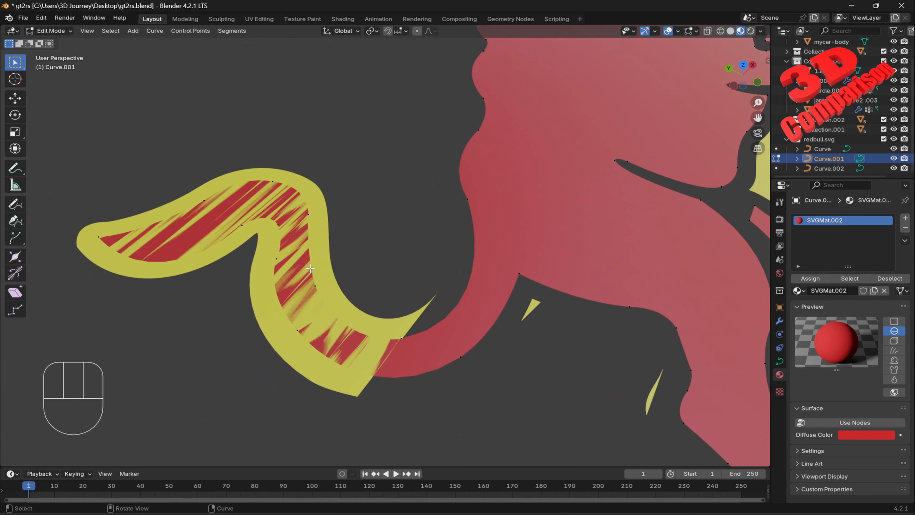
{"action": "key", "text": "Tab"}
{"action": "key", "text": "Tab"}
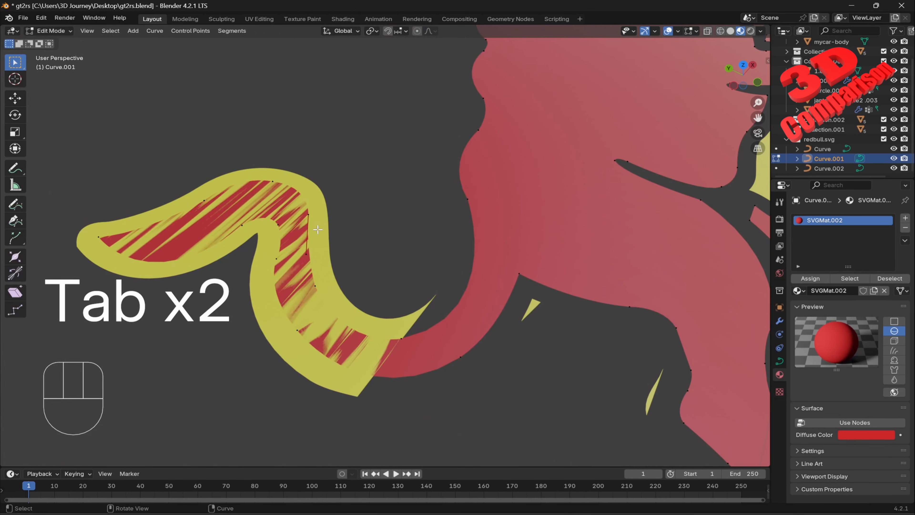
{"action": "left_click", "coordinate": [20, 43]}
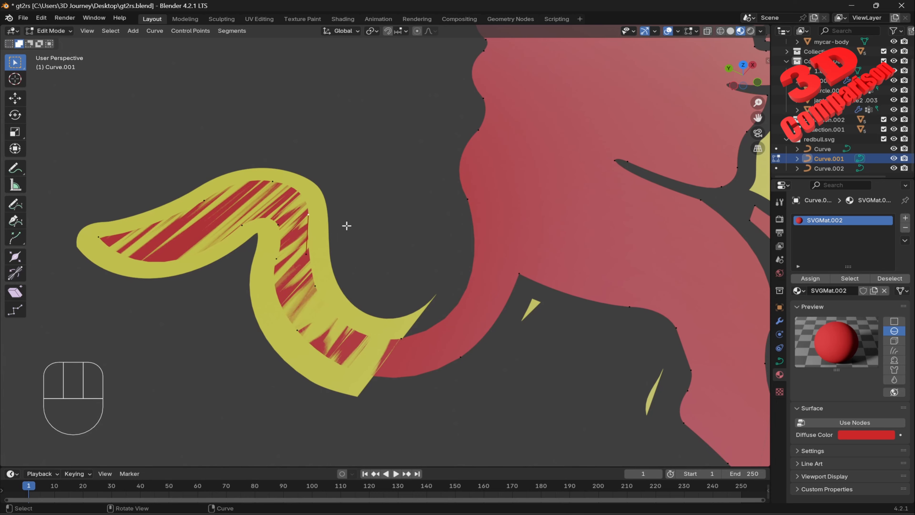
{"action": "scroll", "coordinate": [347, 225], "scroll_direction": "down", "scroll_amount": 7}
{"action": "key", "text": "Tab"}
{"action": "middle_click_drag", "start_coordinate": [459, 217], "coordinate": [413, 221]}
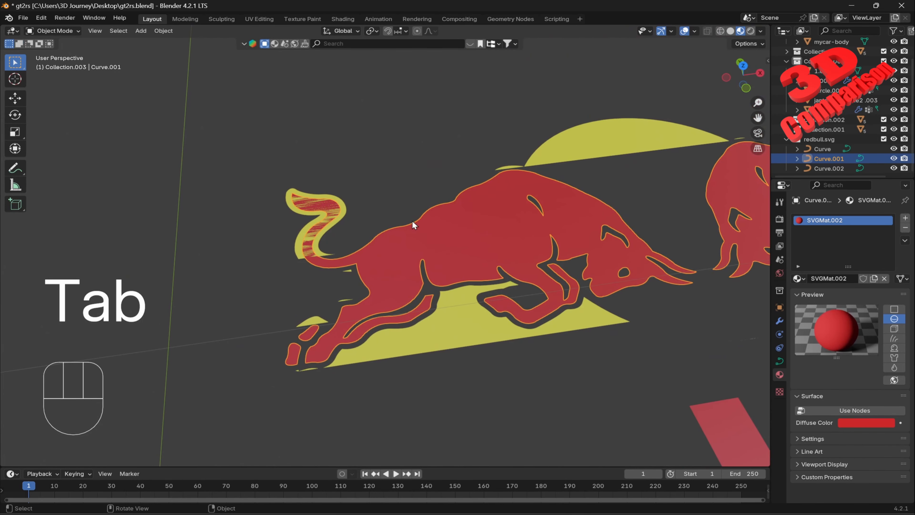
Step: Delete the three curves of the first Red Bull logo
{"action": "scroll", "coordinate": [412, 225], "scroll_direction": "down", "scroll_amount": 6}
{"action": "left_click_drag", "start_coordinate": [276, 163], "coordinate": [613, 371]}
{"action": "key", "text": "Delete"}
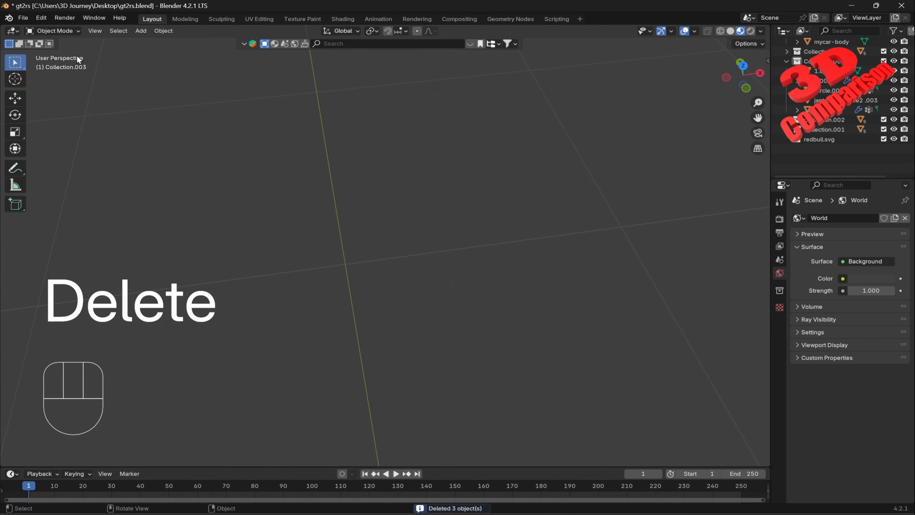
Step: Import cdnlogo.com_red-bull.svg from the Downloads folder as Scalable Vector Graphics
{"action": "left_click", "coordinate": [23, 18]}
{"action": "mouse_move", "coordinate": [59, 159]}
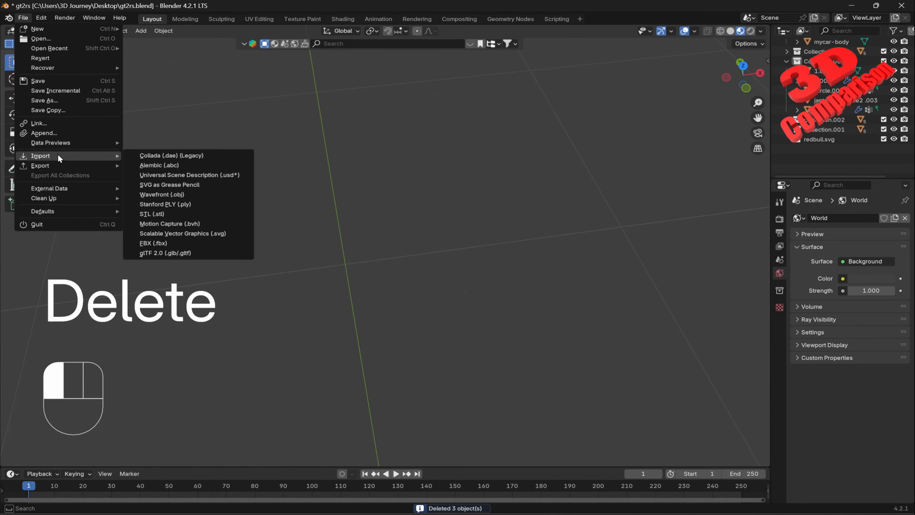
{"action": "left_click", "coordinate": [204, 233]}
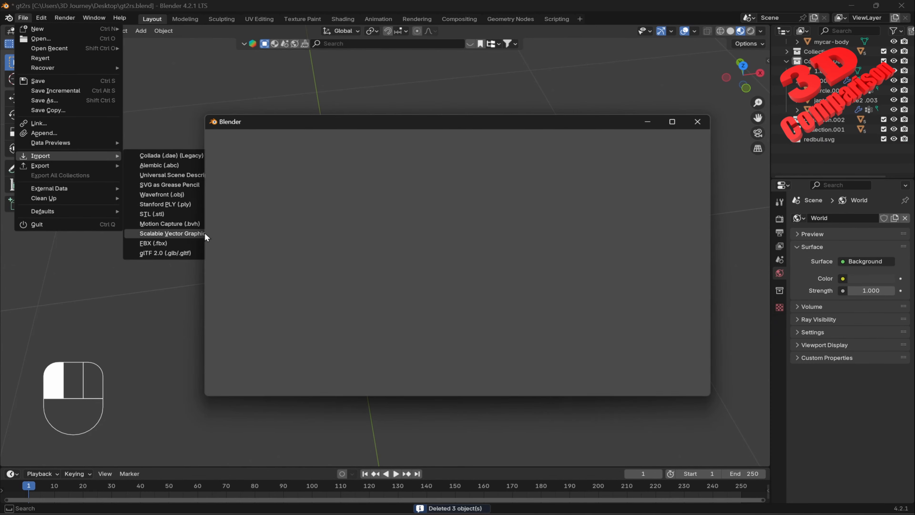
{"action": "left_click", "coordinate": [253, 212]}
{"action": "scroll", "coordinate": [521, 221], "scroll_direction": "down", "scroll_amount": 15}
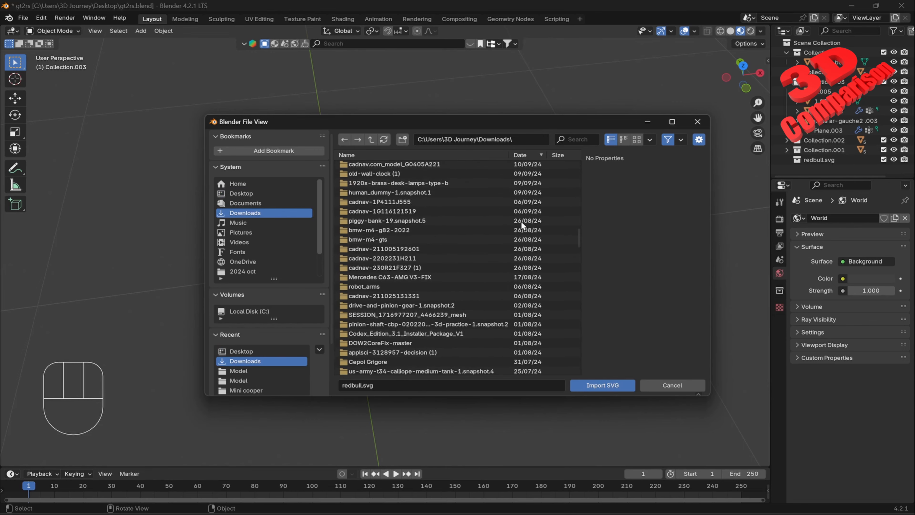
{"action": "left_click", "coordinate": [397, 352]}
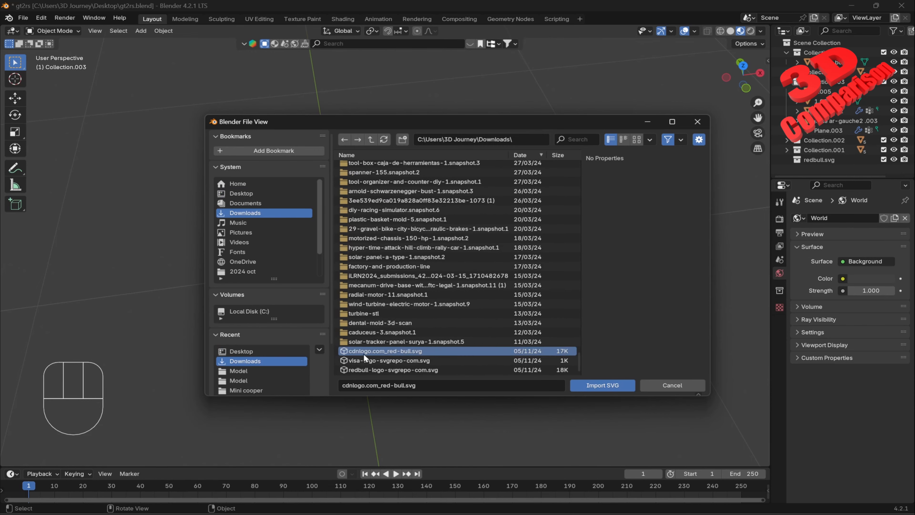
{"action": "left_click", "coordinate": [603, 385]}
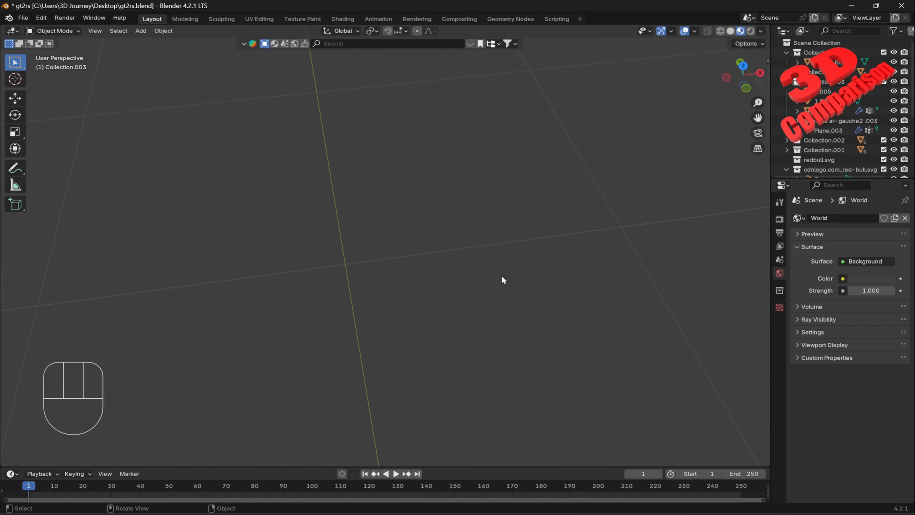
Step: Select the imported logo curves from Curve to Curve.009 and move them along the global Y axis to just in front of the car
{"action": "scroll", "coordinate": [793, 154], "scroll_direction": "down", "scroll_amount": 5}
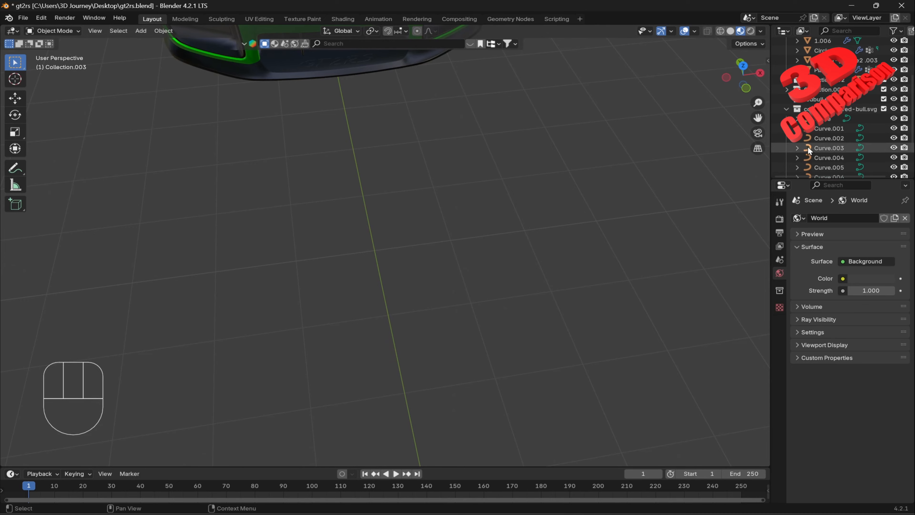
{"action": "middle_click_drag", "start_coordinate": [580, 192], "coordinate": [645, 166]}
{"action": "scroll", "coordinate": [549, 206], "scroll_direction": "down", "scroll_amount": 4}
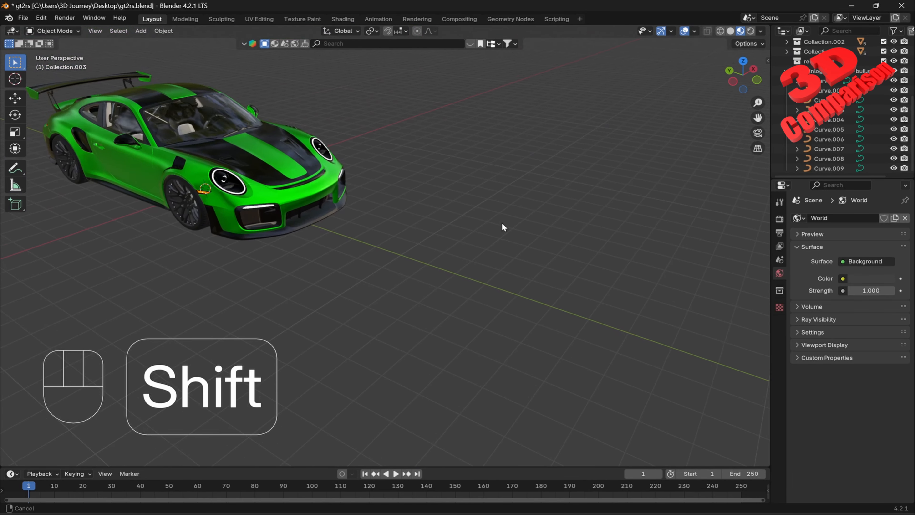
{"action": "middle_click_drag", "start_coordinate": [502, 223], "coordinate": [522, 232], "text": "shift"}
{"action": "left_click", "coordinate": [827, 81]}
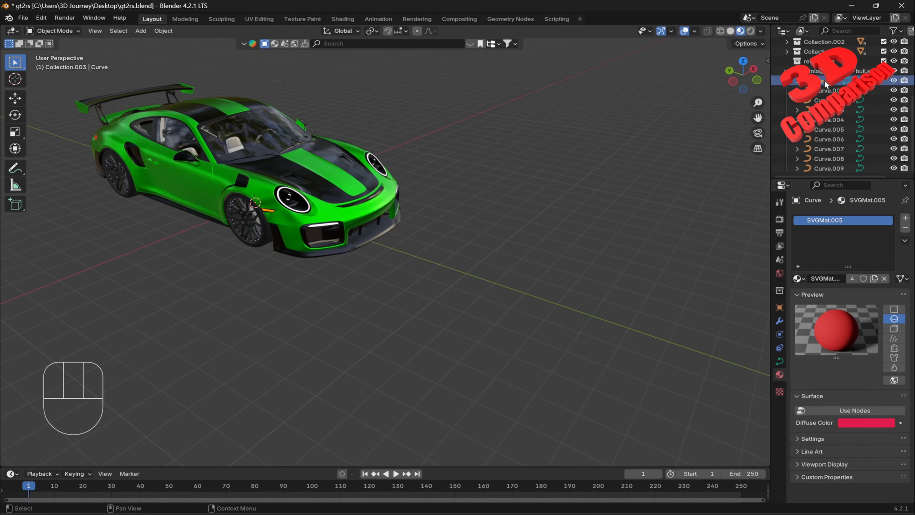
{"action": "left_click", "coordinate": [834, 169], "text": "shift"}
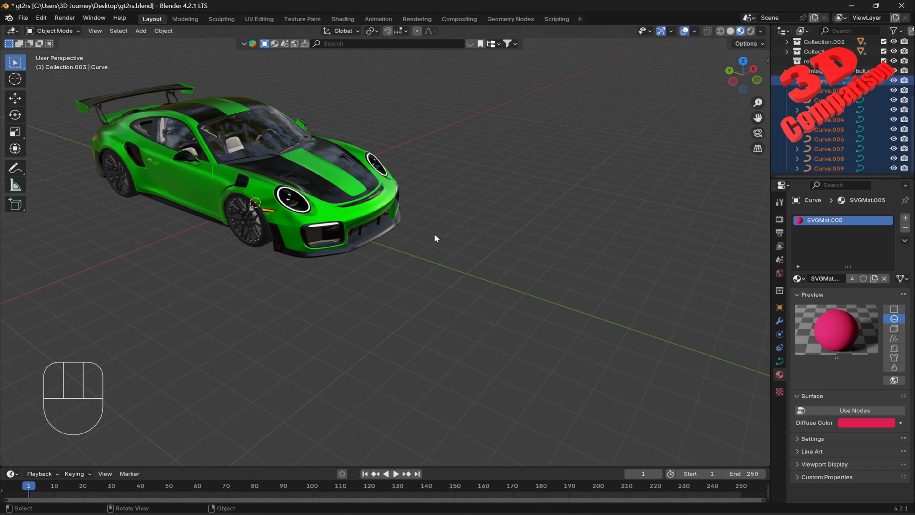
{"action": "key", "text": "g"}
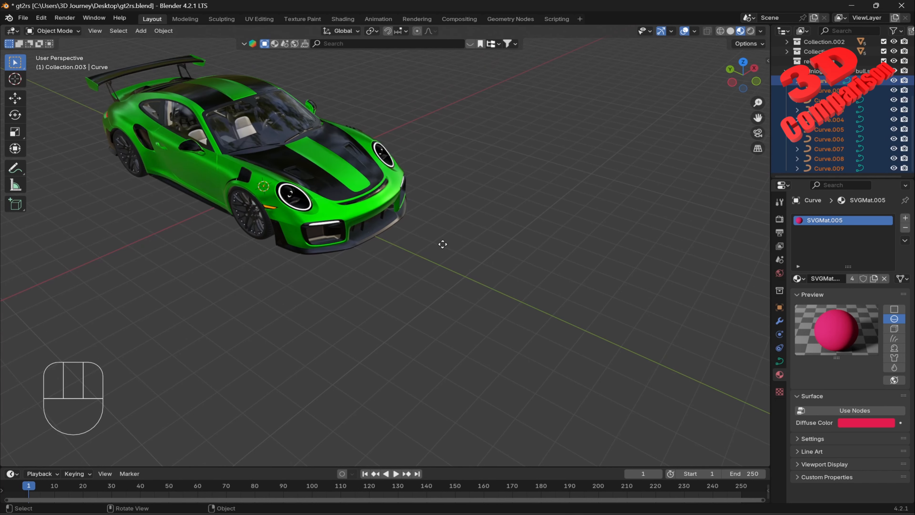
{"action": "key", "text": "y"}
{"action": "left_click", "coordinate": [582, 323]}
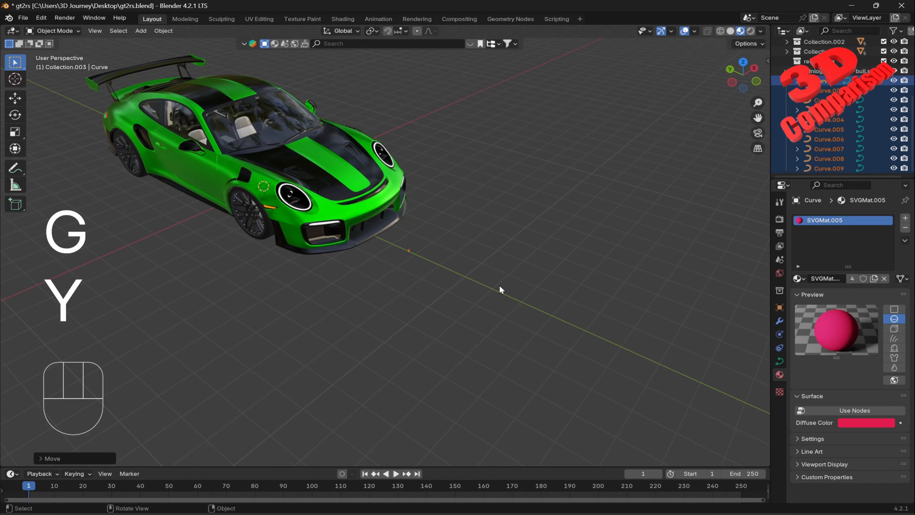
Step: Examine the new logo close up, checking how the bulls' red and yellow curves overlap the sun disc
{"action": "key", "text": "KP_Decimal"}
{"action": "middle_click_drag", "start_coordinate": [504, 263], "coordinate": [449, 312]}
{"action": "left_click", "coordinate": [444, 319]}
{"action": "key", "text": "KP_Decimal"}
{"action": "left_click", "coordinate": [528, 383], "text": "shift"}
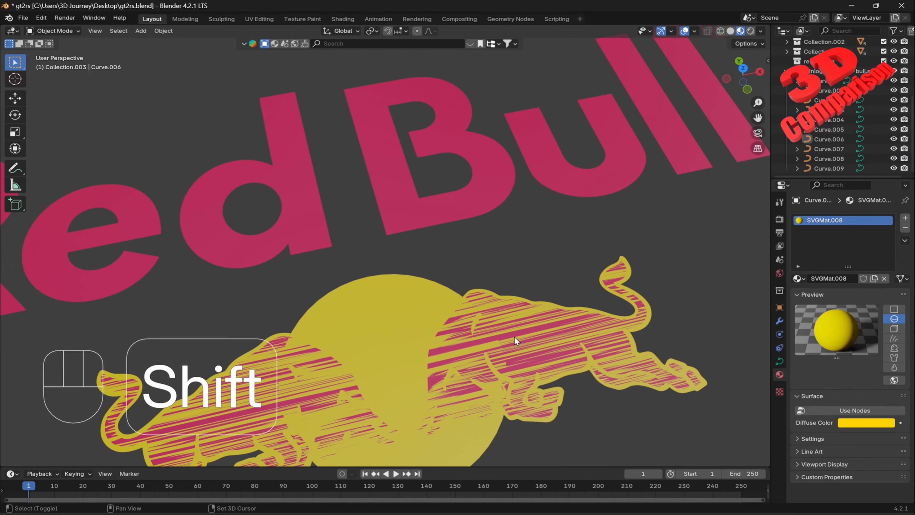
{"action": "middle_click_drag", "start_coordinate": [514, 336], "coordinate": [513, 251], "text": "shift"}
{"action": "left_click", "coordinate": [412, 245]}
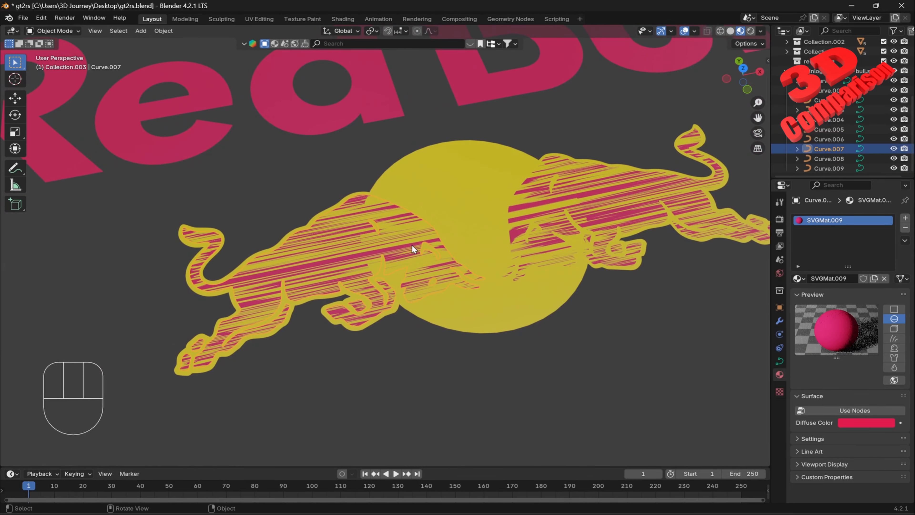
{"action": "middle_click_drag", "start_coordinate": [509, 290], "coordinate": [528, 256]}
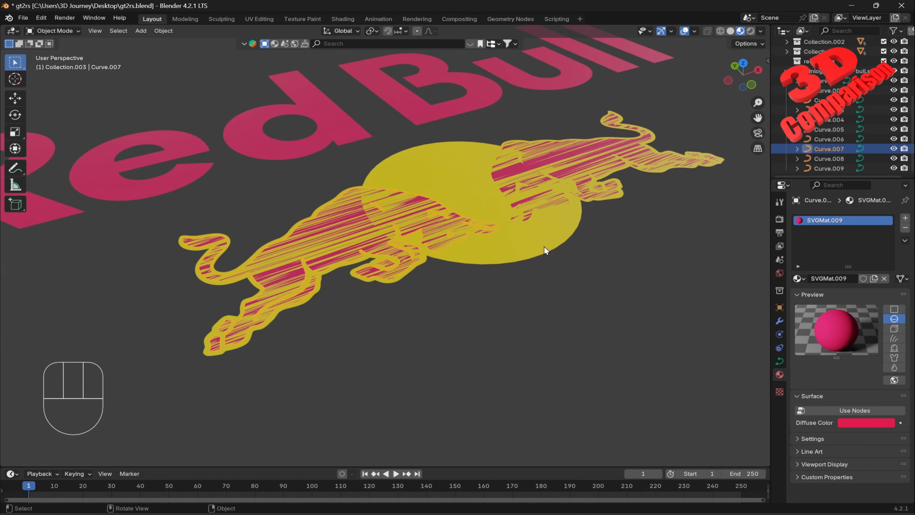
{"action": "left_click", "coordinate": [555, 162], "text": "shift"}
{"action": "key", "text": "g"}
{"action": "key", "text": "z"}
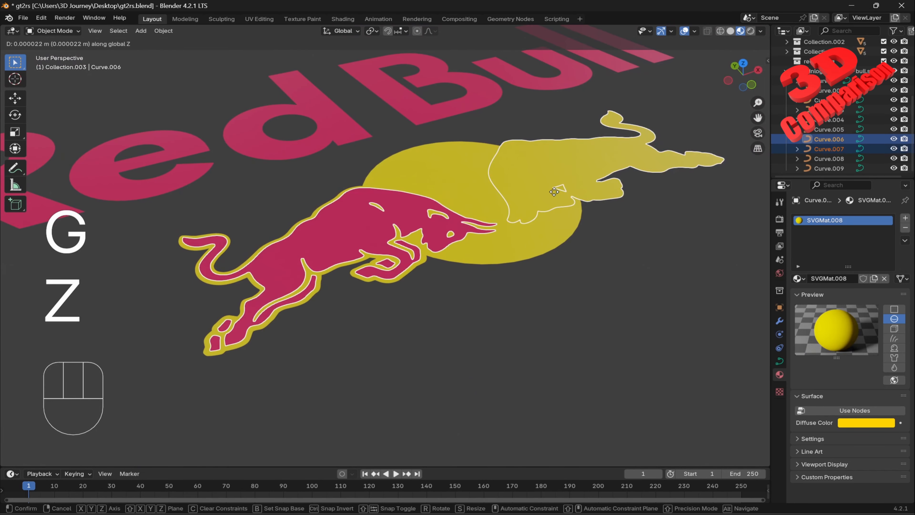
{"action": "key", "text": "Escape"}
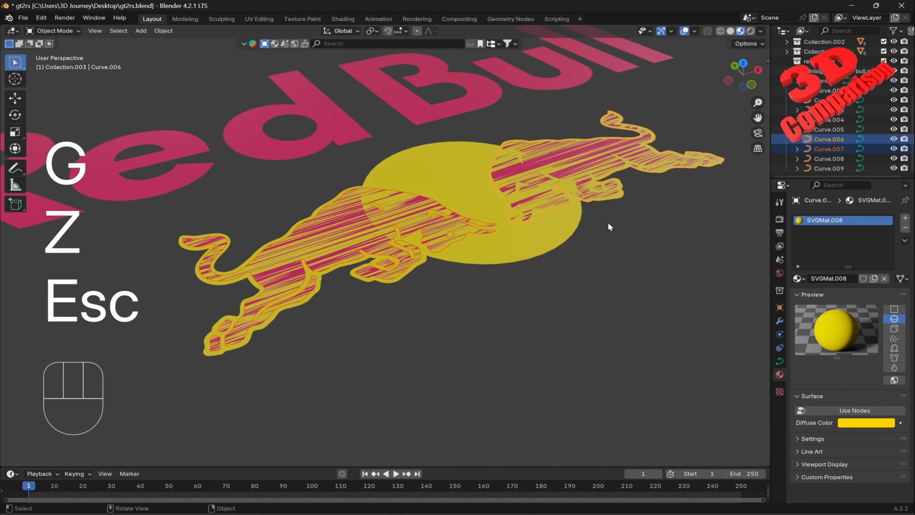
Step: Select the yellow curves Curve.004, Curve.005 and Curve.006 behind the bulls and move them -0.0000001 m along the global Z axis
{"action": "scroll", "coordinate": [340, 260], "scroll_direction": "up", "scroll_amount": 2}
{"action": "left_click", "coordinate": [140, 240]}
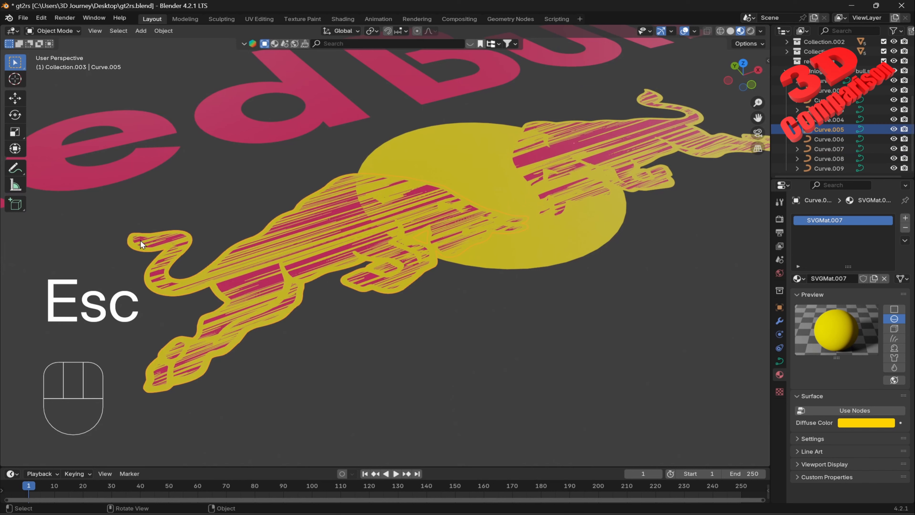
{"action": "key", "text": "g"}
{"action": "key", "text": "Escape"}
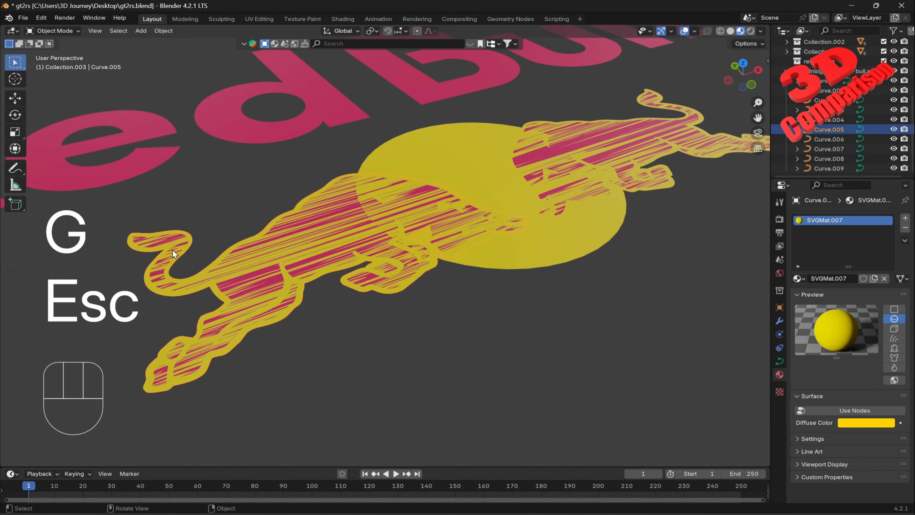
{"action": "left_click", "coordinate": [423, 159], "text": "shift"}
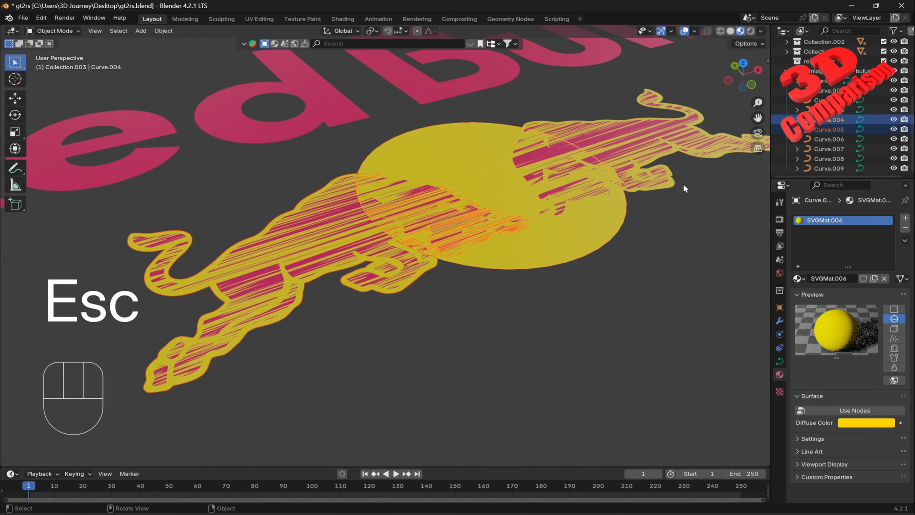
{"action": "left_click", "coordinate": [719, 157], "text": "shift"}
{"action": "key", "text": "g"}
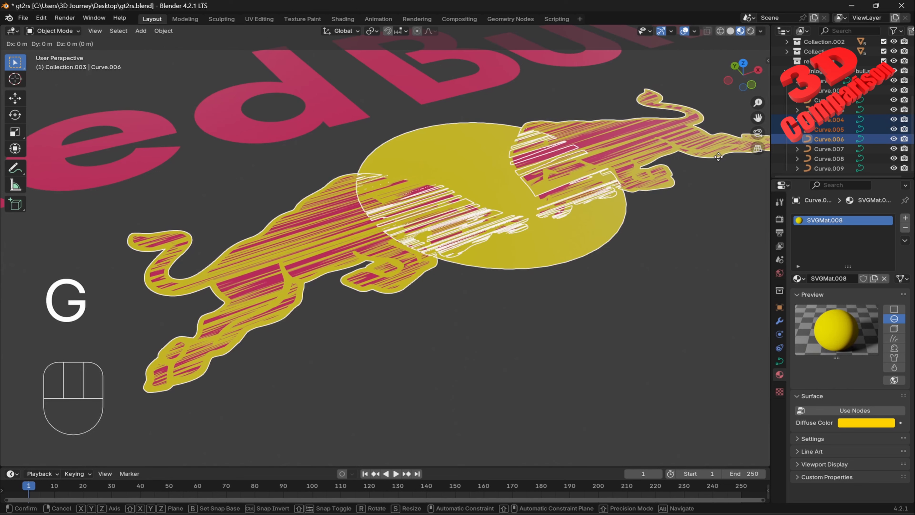
{"action": "key", "text": "z"}
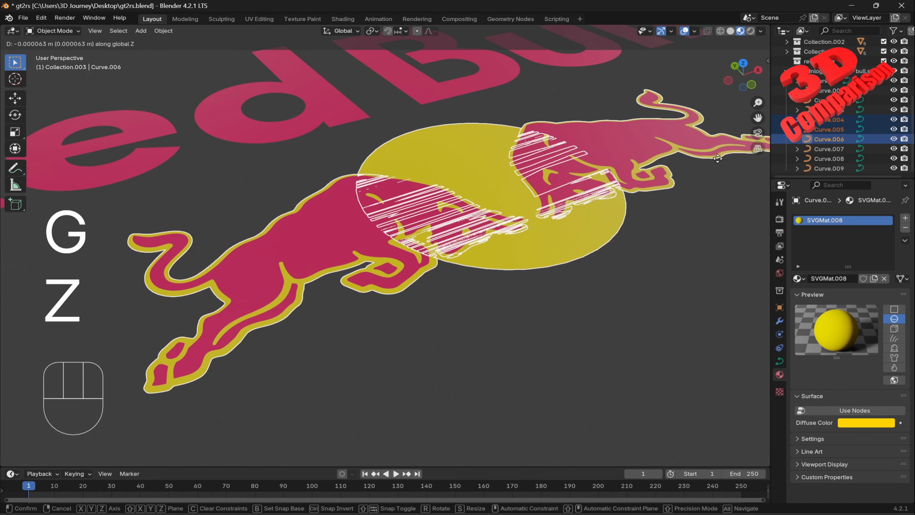
{"action": "type", "text": "-0.000000"}
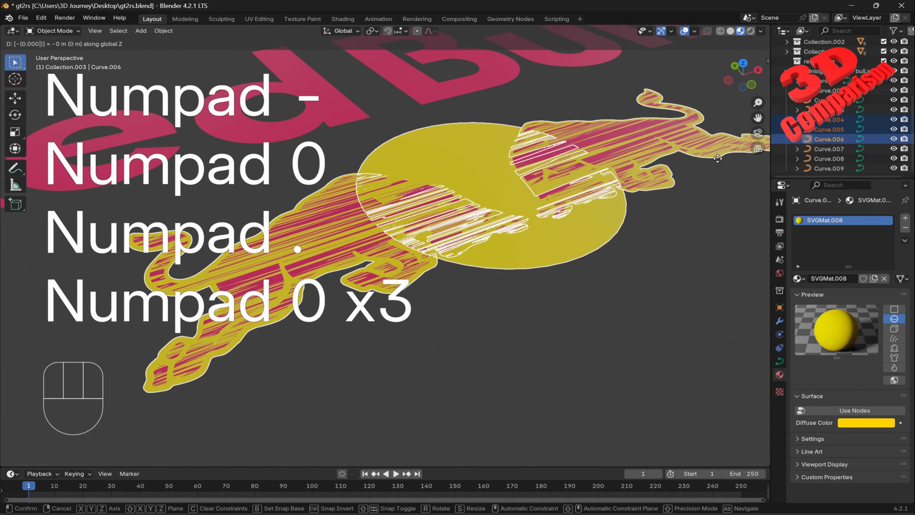
{"action": "type", "text": "1"}
{"action": "key", "text": "KP_Enter"}
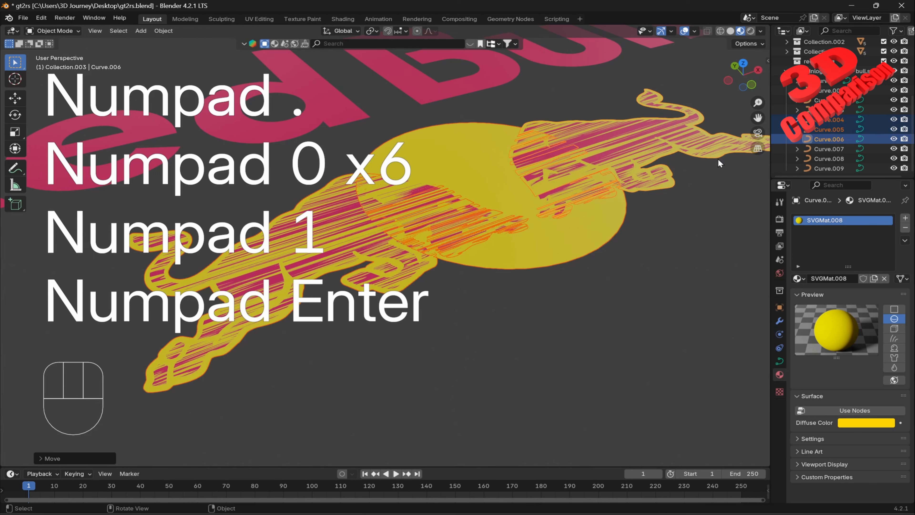
Step: Move the selected yellow curves Curve.004, Curve.005 and Curve.006 by -0.0002 m along the global Z axis
{"action": "key", "text": "g"}
{"action": "key", "text": "z"}
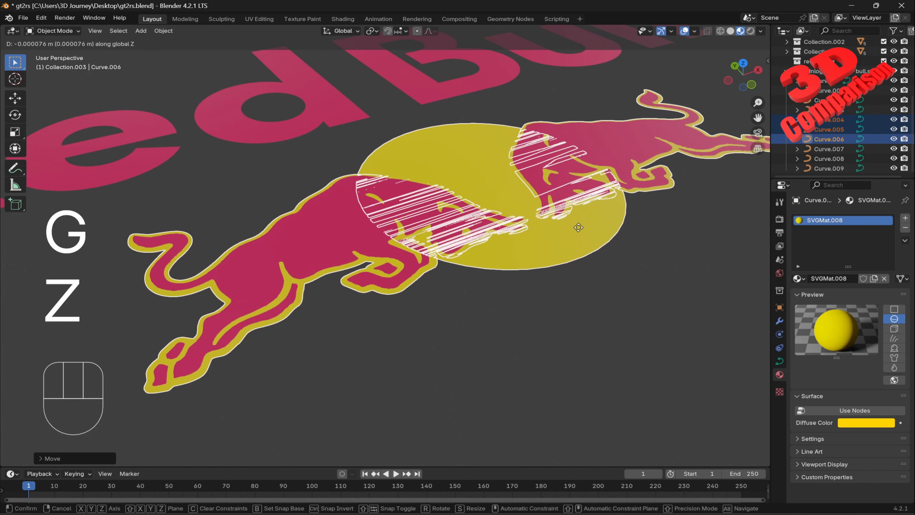
{"action": "type", "text": "-0.0002"}
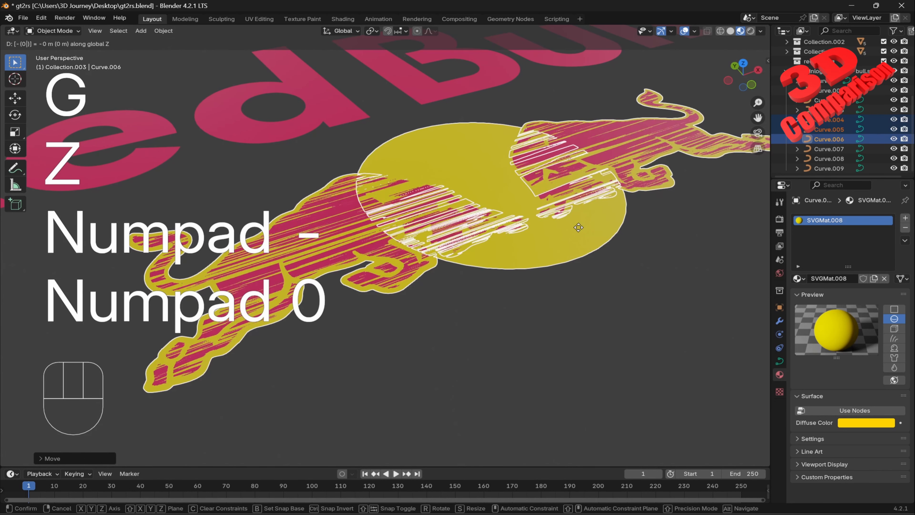
{"action": "key", "text": "KP_Enter"}
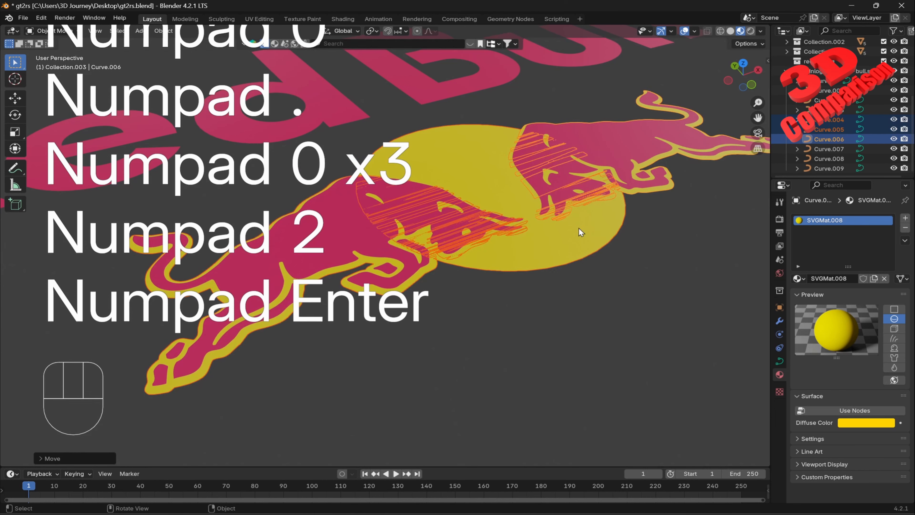
{"action": "middle_click_drag", "start_coordinate": [526, 237], "coordinate": [526, 282]}
{"action": "scroll", "coordinate": [485, 256], "scroll_direction": "down", "scroll_amount": 6}
{"action": "middle_click_drag", "start_coordinate": [469, 222], "coordinate": [462, 251]}
{"action": "scroll", "coordinate": [462, 252], "scroll_direction": "up", "scroll_amount": 4}
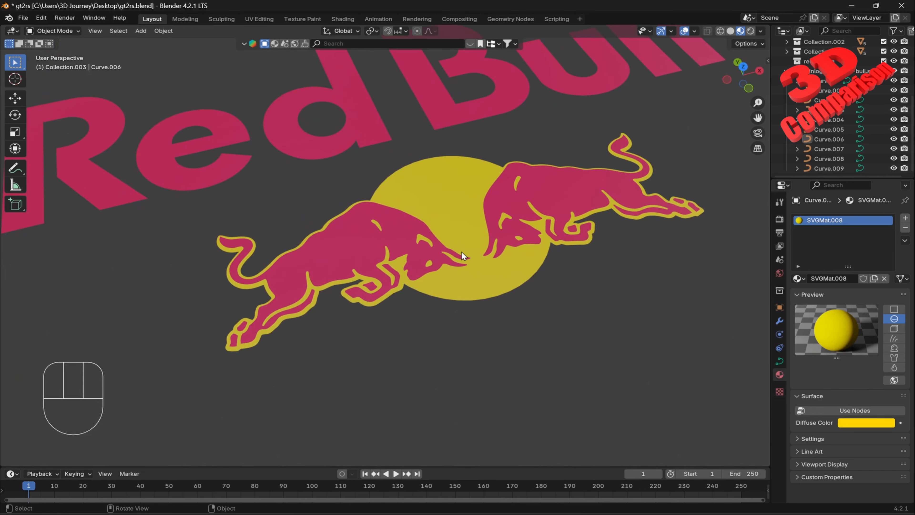
{"action": "scroll", "coordinate": [444, 242], "scroll_direction": "down", "scroll_amount": 3}
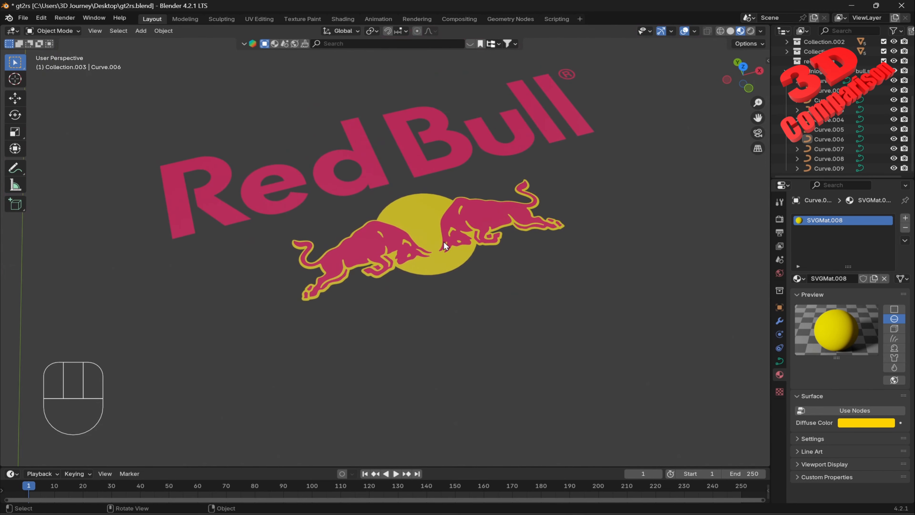
{"action": "scroll", "coordinate": [443, 246], "scroll_direction": "down", "scroll_amount": 8}
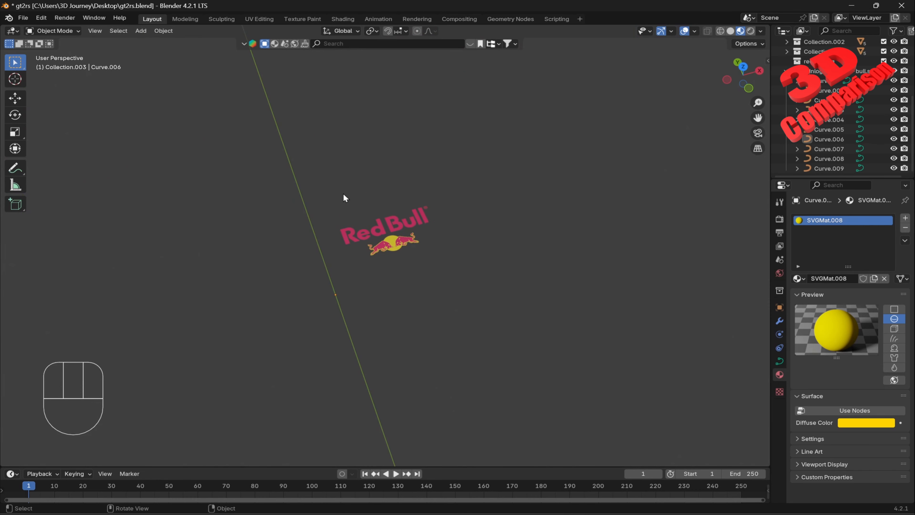
Step: Select all curves of the Red Bull logo and convert them to meshes
{"action": "left_click_drag", "start_coordinate": [343, 195], "coordinate": [499, 303]}
{"action": "scroll", "coordinate": [387, 235], "scroll_direction": "down", "scroll_amount": 7}
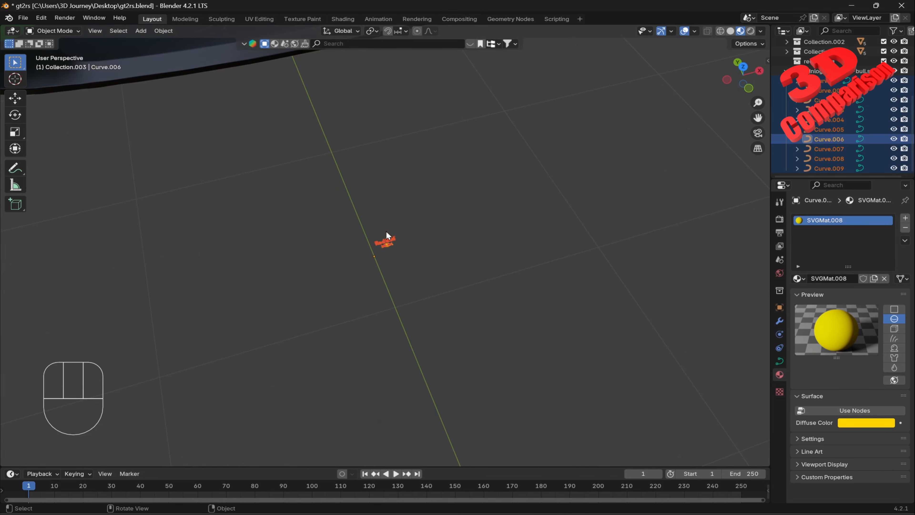
{"action": "scroll", "coordinate": [401, 254], "scroll_direction": "up", "scroll_amount": 8}
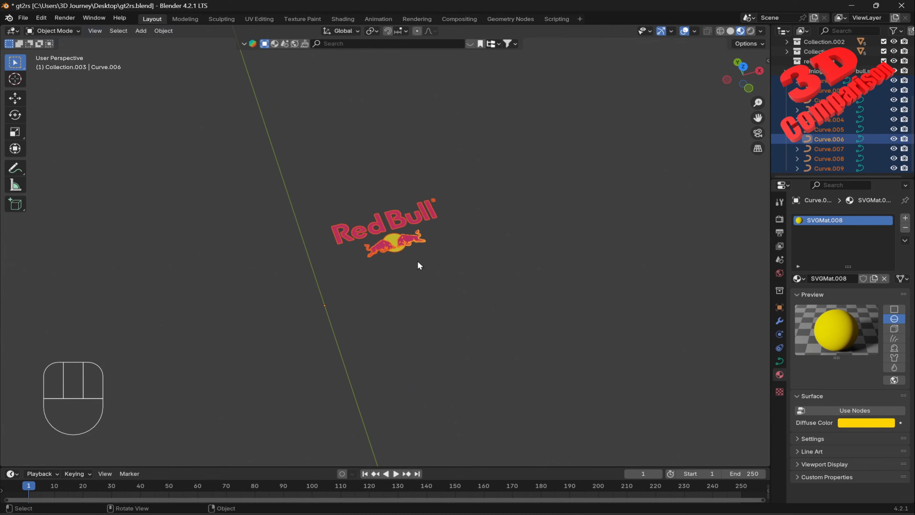
{"action": "scroll", "coordinate": [439, 252], "scroll_direction": "up", "scroll_amount": 3}
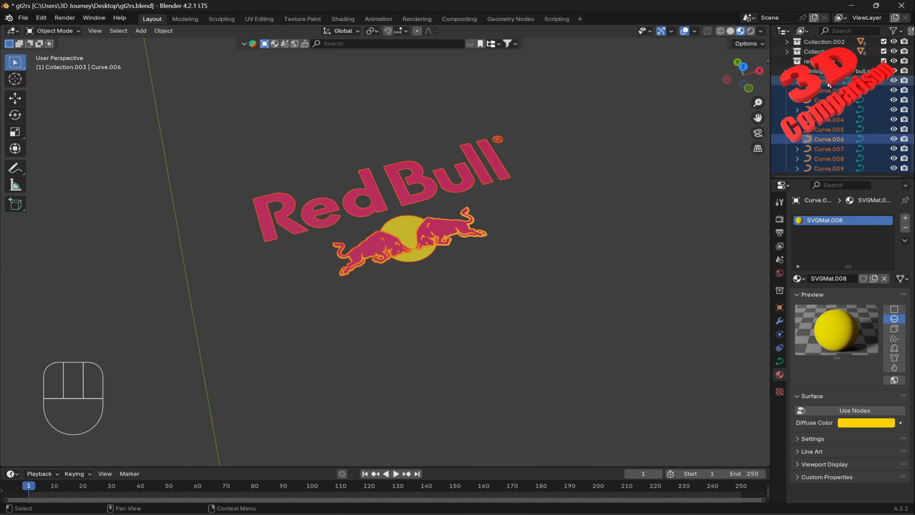
{"action": "right_click", "coordinate": [484, 174]}
{"action": "mouse_move", "coordinate": [468, 188]}
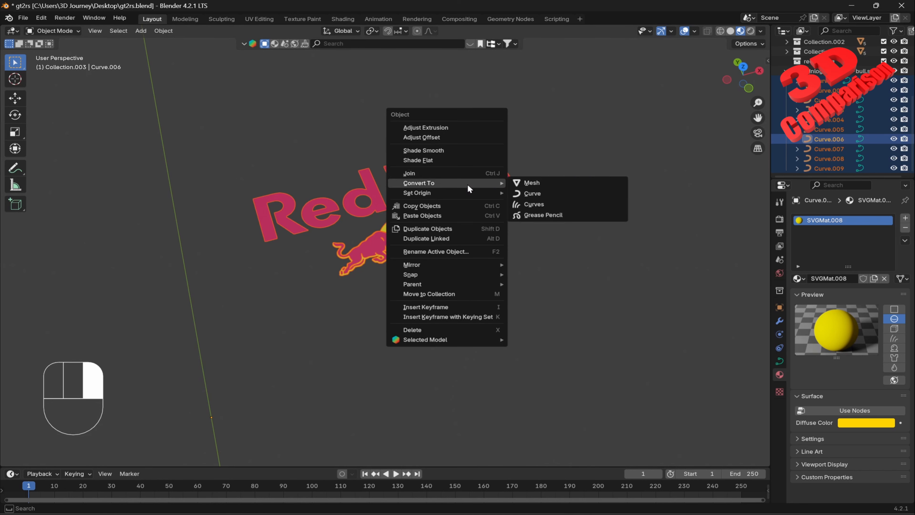
{"action": "left_click", "coordinate": [537, 183]}
{"action": "scroll", "coordinate": [418, 213], "scroll_direction": "up", "scroll_amount": 8}
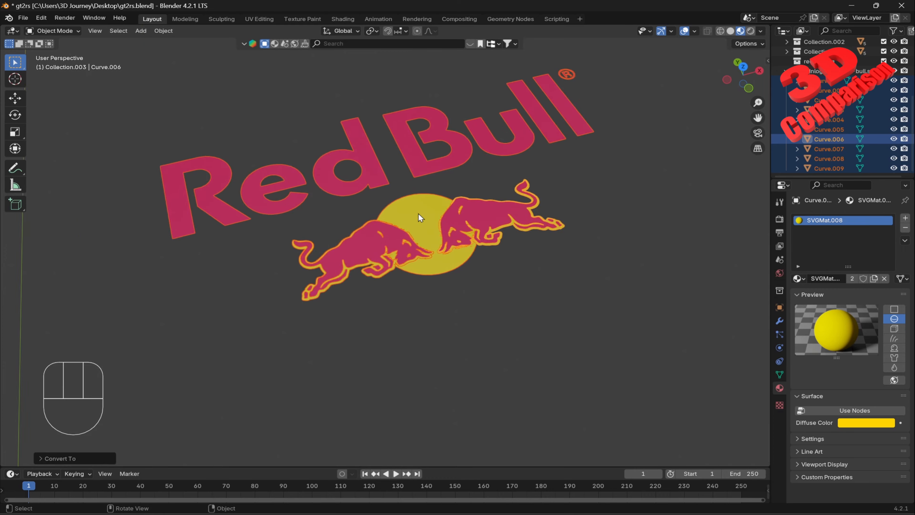
Step: Examine the mesh faces of the yellow sun disc Curve.004 in Edit Mode and return to Object Mode
{"action": "left_click", "coordinate": [467, 368]}
{"action": "left_click", "coordinate": [526, 231]}
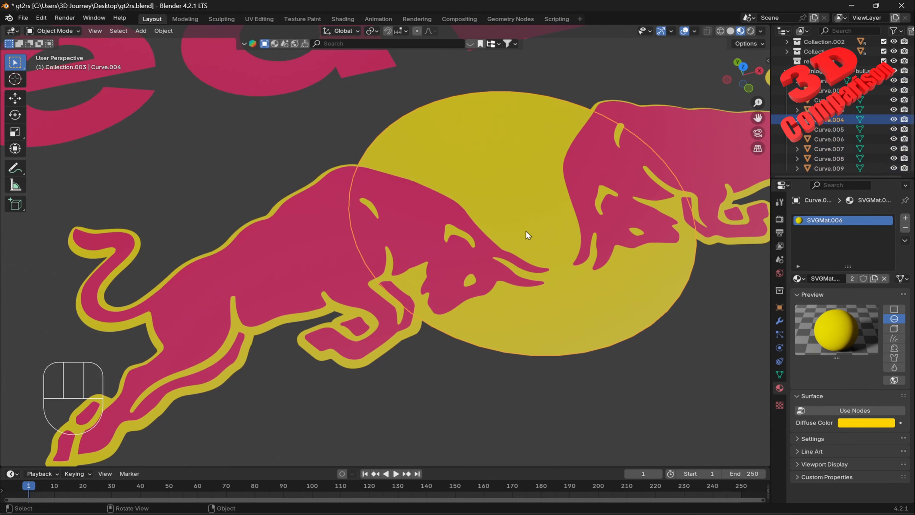
{"action": "key", "text": "Tab"}
{"action": "scroll", "coordinate": [519, 217], "scroll_direction": "down", "scroll_amount": 6}
{"action": "scroll", "coordinate": [415, 248], "scroll_direction": "up", "scroll_amount": 4}
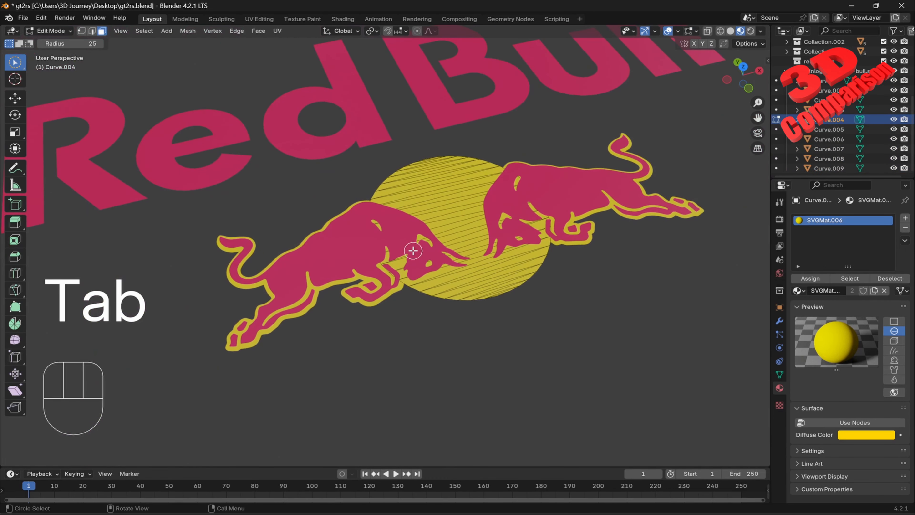
{"action": "key", "text": "Tab"}
{"action": "scroll", "coordinate": [418, 251], "scroll_direction": "down", "scroll_amount": 4}
{"action": "scroll", "coordinate": [419, 251], "scroll_direction": "down", "scroll_amount": 3}
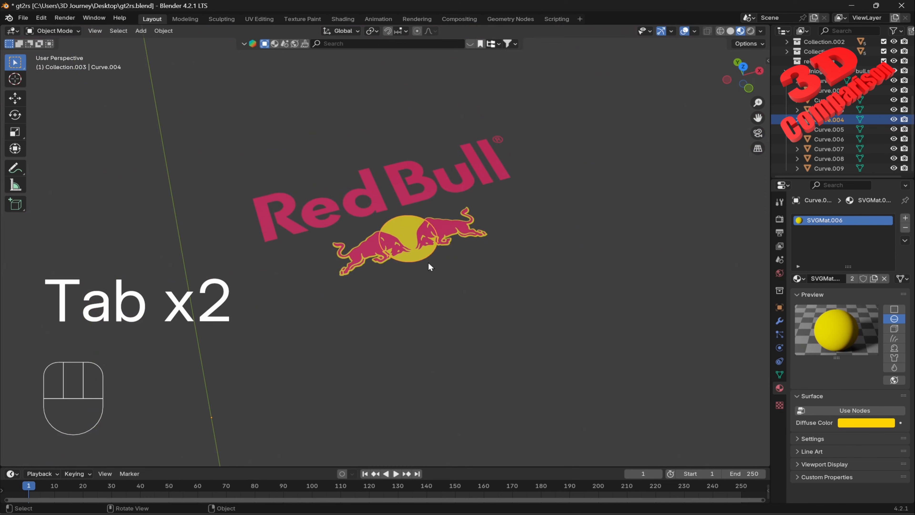
Step: Select all the Red Bull logo meshes, keeping Curve.004 active, and join them into one object
{"action": "left_click", "coordinate": [517, 315]}
{"action": "left_click_drag", "start_coordinate": [231, 111], "coordinate": [589, 338]}
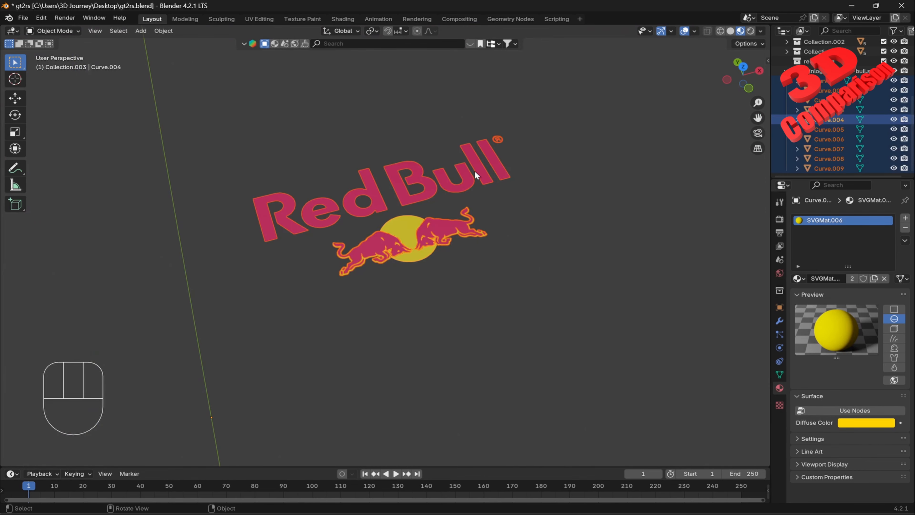
{"action": "left_click", "coordinate": [271, 124]}
{"action": "left_click_drag", "start_coordinate": [238, 99], "coordinate": [602, 337]}
{"action": "right_click", "coordinate": [464, 173]}
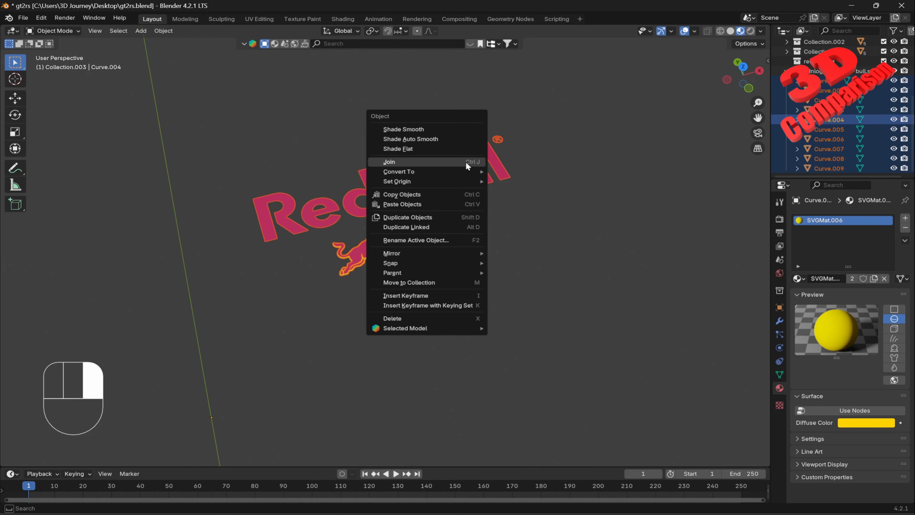
{"action": "left_click", "coordinate": [466, 161]}
{"action": "scroll", "coordinate": [490, 243], "scroll_direction": "down", "scroll_amount": 9}
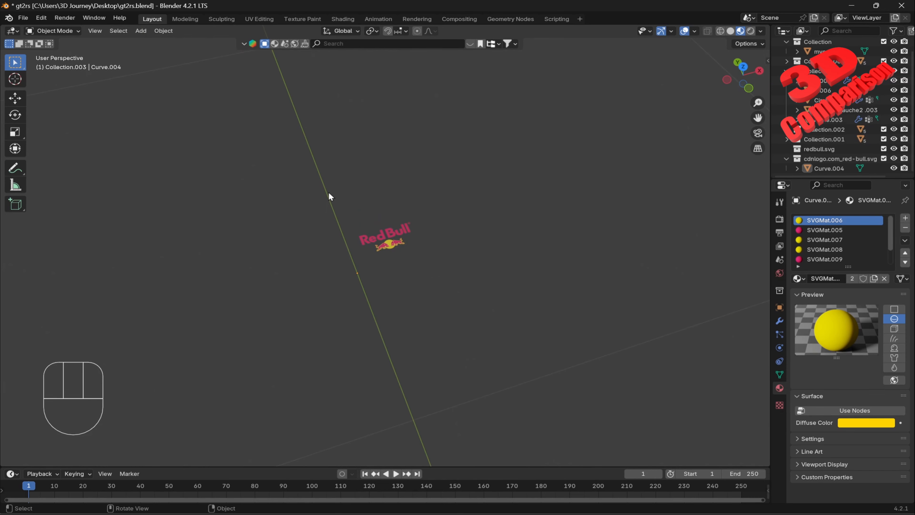
Step: Select the joined Red Bull logo in front of the car and scale it up uniformly
{"action": "left_click_drag", "start_coordinate": [328, 193], "coordinate": [426, 271]}
{"action": "scroll", "coordinate": [426, 271], "scroll_direction": "down", "scroll_amount": 11}
{"action": "scroll", "coordinate": [426, 276], "scroll_direction": "down", "scroll_amount": 2}
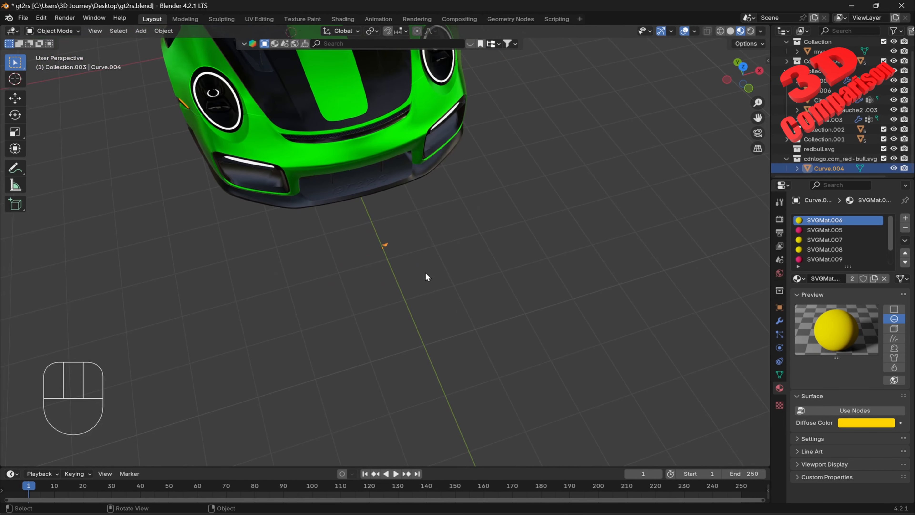
{"action": "key", "text": "s"}
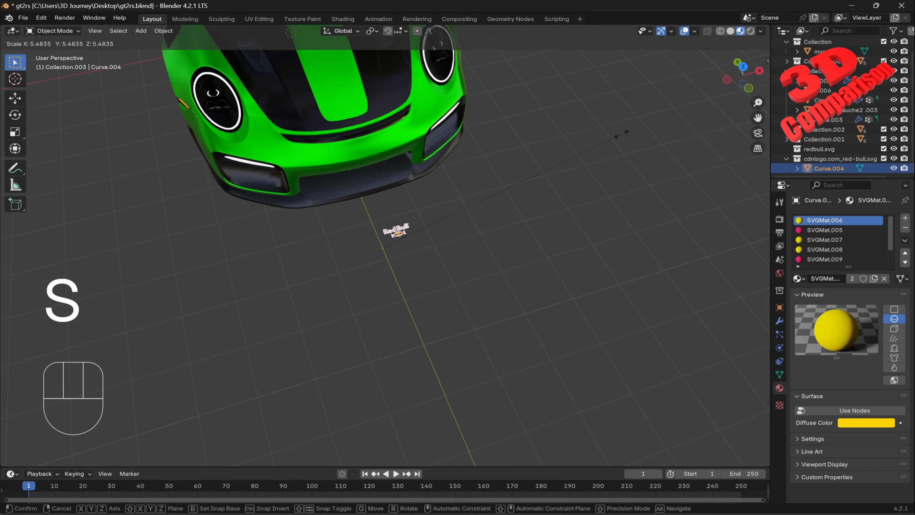
{"action": "left_click", "coordinate": [457, 251]}
Step: Move the enlarged logo from the front bumper to the open floor beside the car's door
{"action": "middle_click_drag", "start_coordinate": [480, 321], "coordinate": [498, 283]}
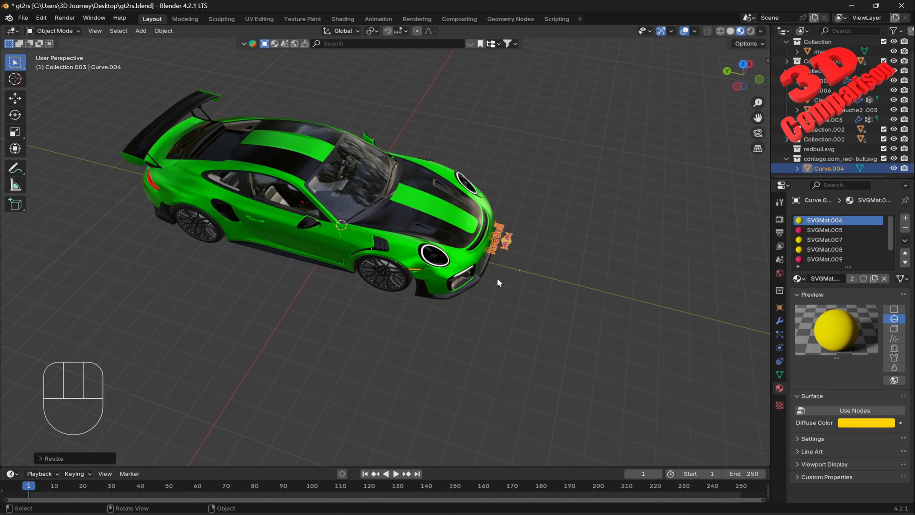
{"action": "middle_click_drag", "start_coordinate": [326, 246], "coordinate": [327, 221]}
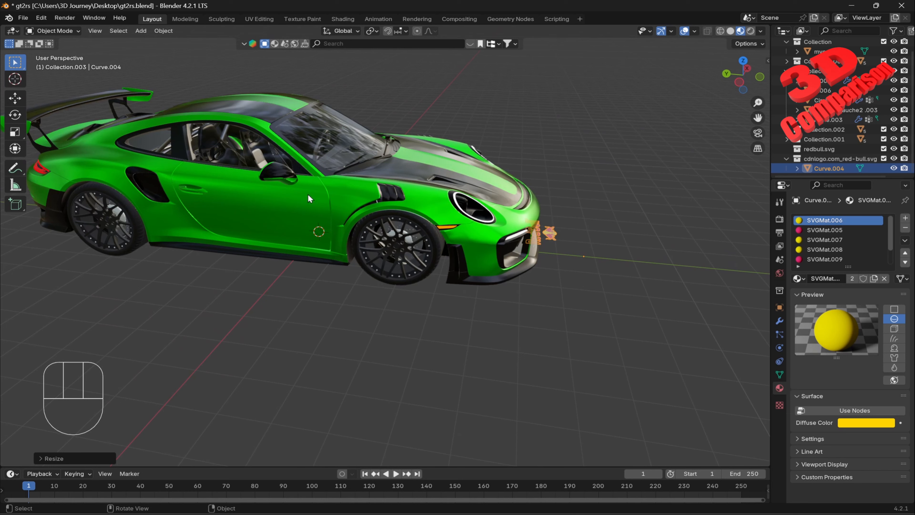
{"action": "key", "text": "g"}
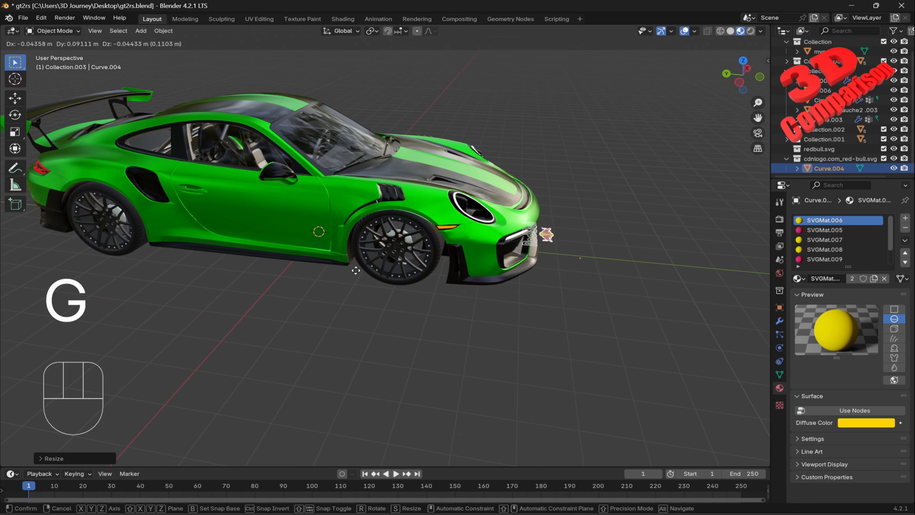
{"action": "left_click", "coordinate": [213, 332]}
Step: Rotate the Red Bull logo -90° about the global Z axis
{"action": "key", "text": "r"}
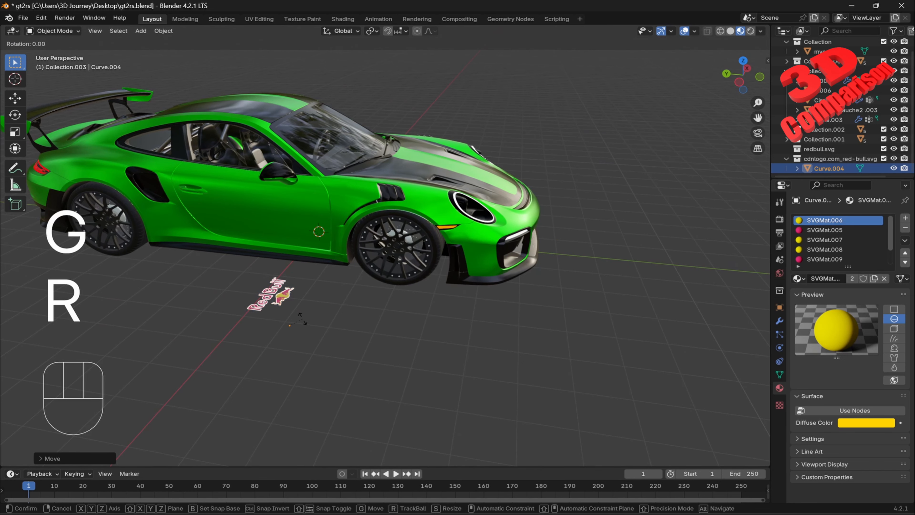
{"action": "key", "text": "z"}
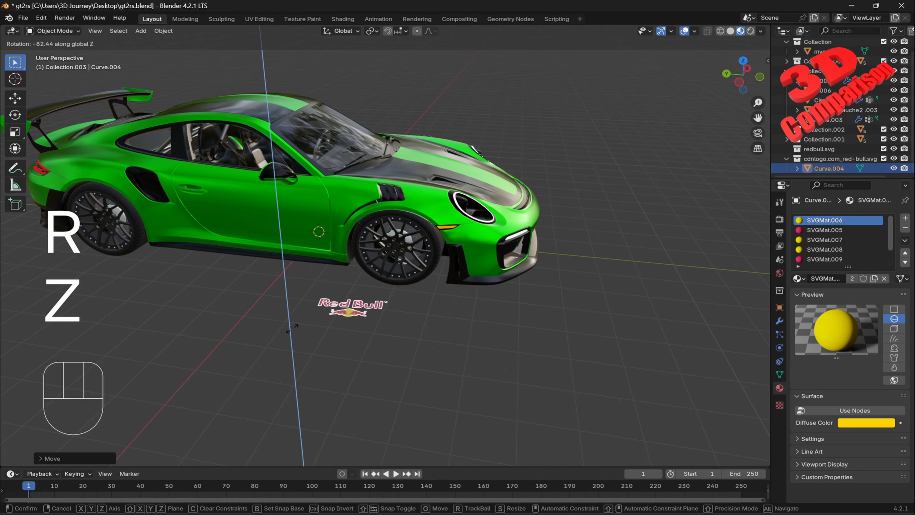
{"action": "key", "text": "KP_Subtract"}
{"action": "key", "text": "KP_9"}
{"action": "key", "text": "KP_0"}
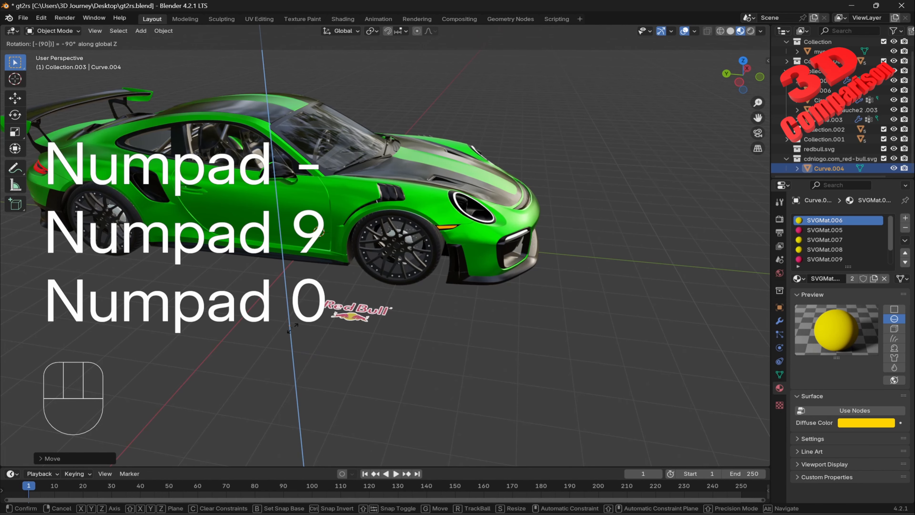
{"action": "key", "text": "KP_Enter"}
{"action": "middle_click_drag", "start_coordinate": [396, 245], "coordinate": [374, 238]}
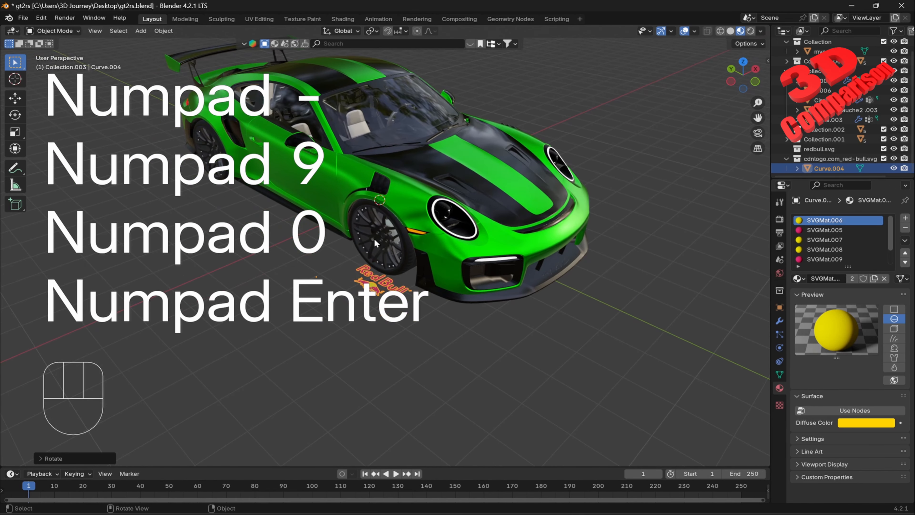
{"action": "key", "text": "r"}
{"action": "key", "text": "x"}
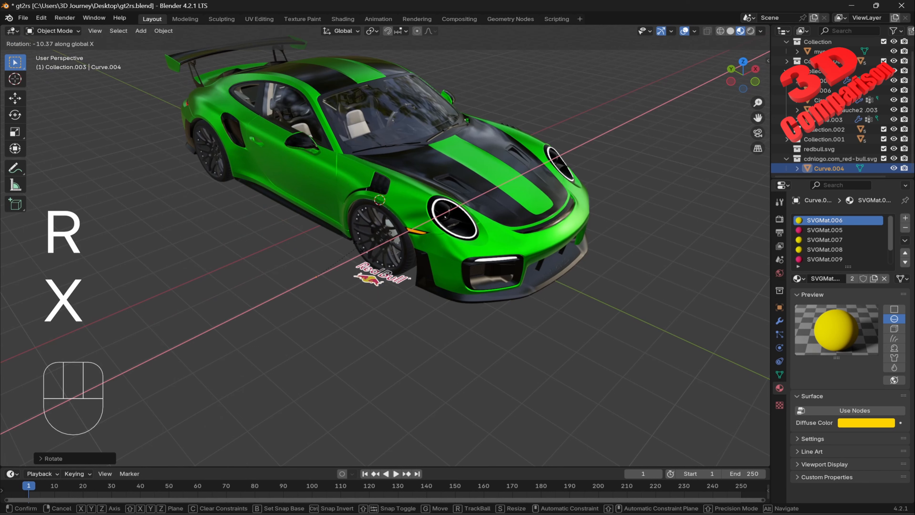
{"action": "key", "text": "Escape"}
Step: Rotate the Red Bull logo -90° about the global Y axis to stand it upright
{"action": "key", "text": "r"}
{"action": "key", "text": "y"}
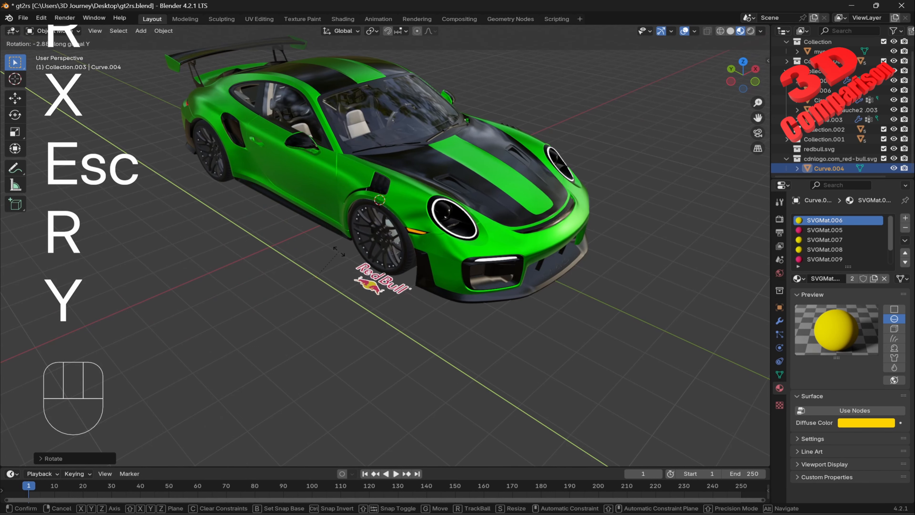
{"action": "type", "text": "-90"}
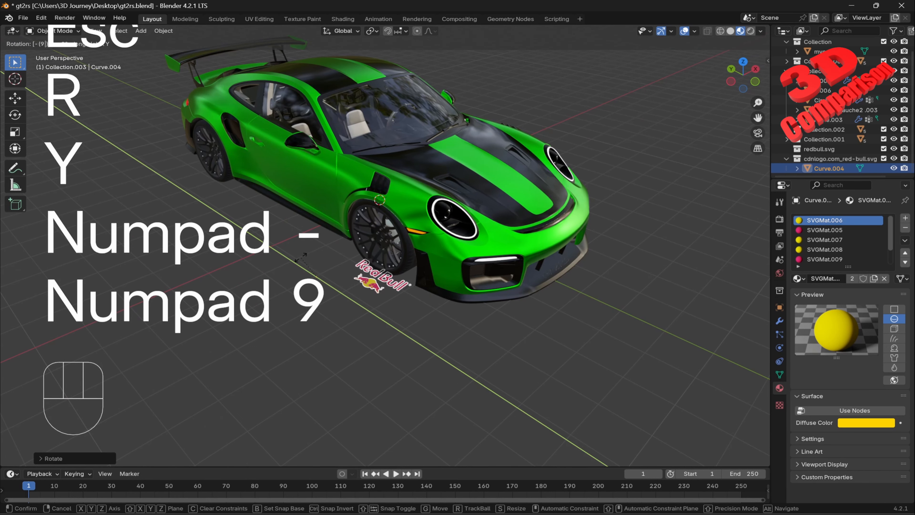
{"action": "key", "text": "KP_Enter"}
Step: Move the upright logo up to the car's door and show its placement in the Left Orthographic view
{"action": "middle_click_drag", "start_coordinate": [377, 250], "coordinate": [605, 256]}
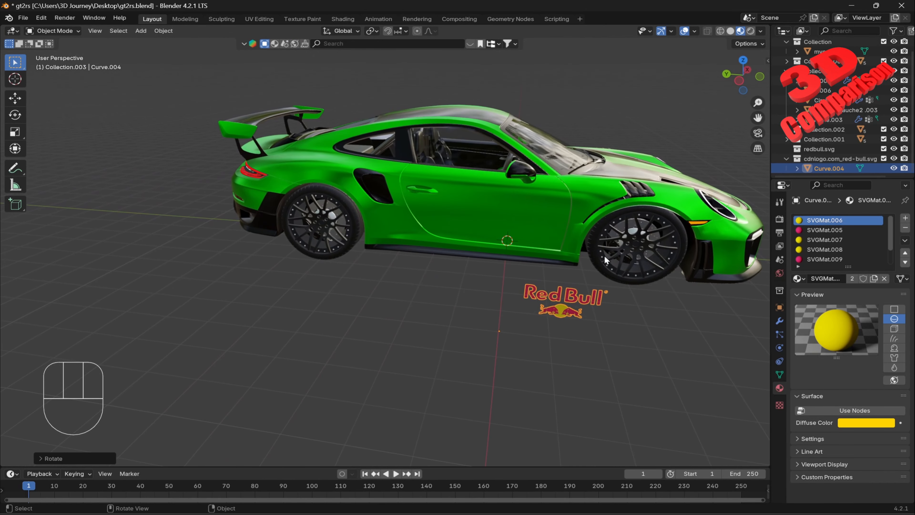
{"action": "key", "text": "g"}
{"action": "left_click", "coordinate": [544, 183]}
{"action": "key", "text": "KP_1"}
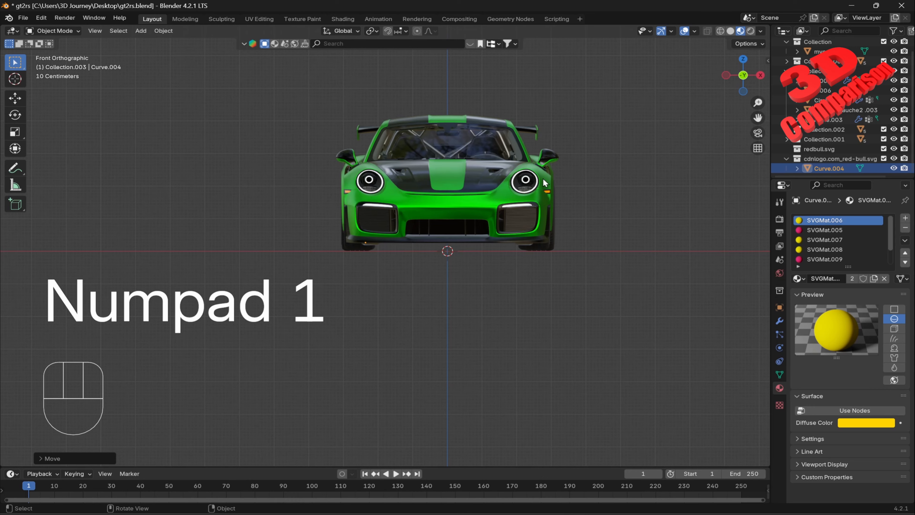
{"action": "left_click", "coordinate": [760, 76]}
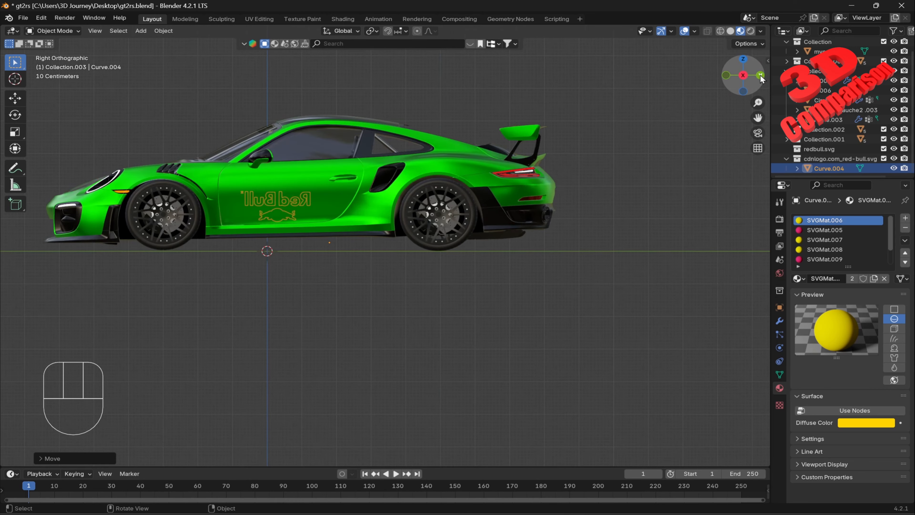
{"action": "left_click", "coordinate": [742, 60]}
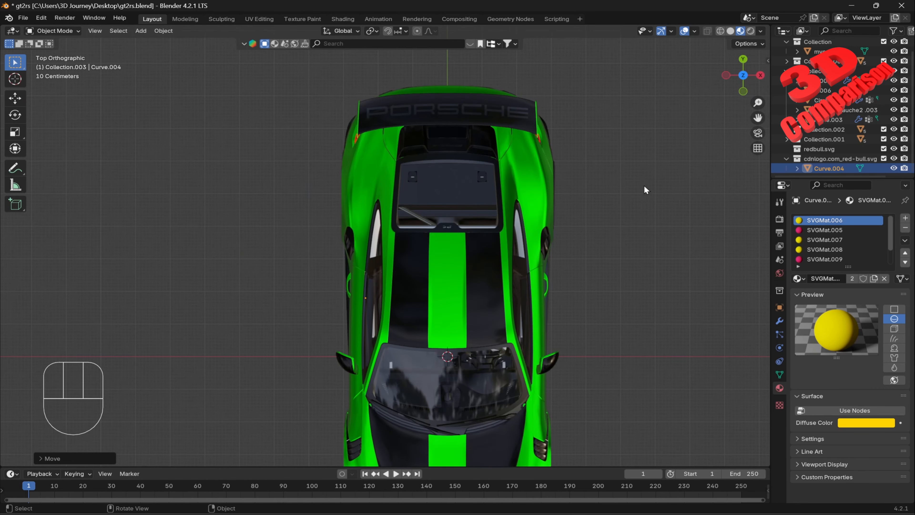
{"action": "key", "text": "KP_3"}
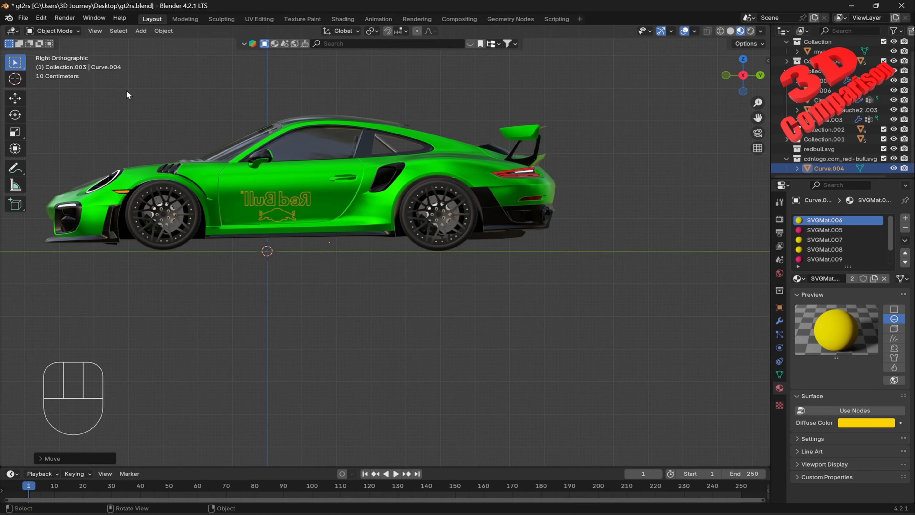
{"action": "key", "text": "KP_9"}
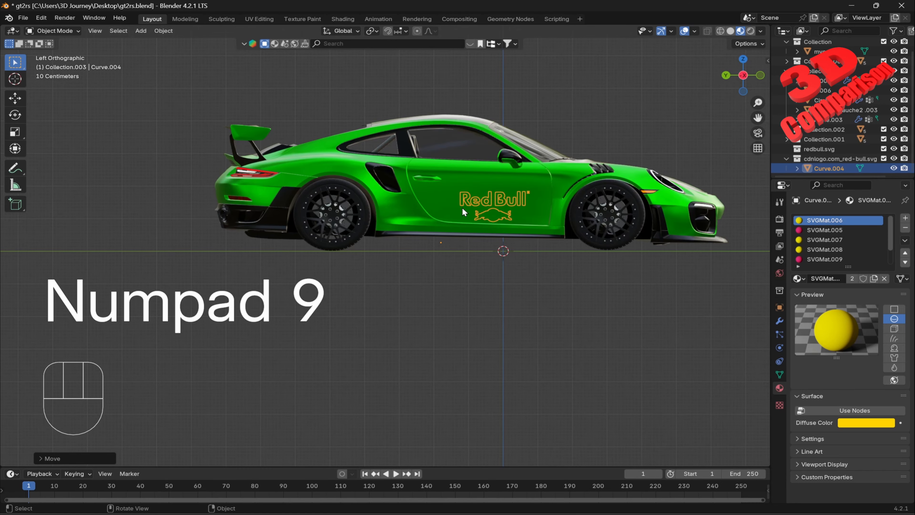
Step: Move the Red Bull logo along the global X axis towards the car's door and adjust its height along Z
{"action": "middle_click_drag", "start_coordinate": [462, 207], "coordinate": [418, 262]}
{"action": "key", "text": "g"}
{"action": "key", "text": "x"}
{"action": "left_click", "coordinate": [519, 251]}
{"action": "scroll", "coordinate": [524, 212], "scroll_direction": "up", "scroll_amount": 4}
{"action": "key", "text": "g"}
{"action": "key", "text": "z"}
{"action": "left_click", "coordinate": [462, 240]}
{"action": "middle_click_drag", "start_coordinate": [495, 227], "coordinate": [469, 227]}
{"action": "key", "text": "g"}
{"action": "key", "text": "x"}
{"action": "key", "text": "Escape"}
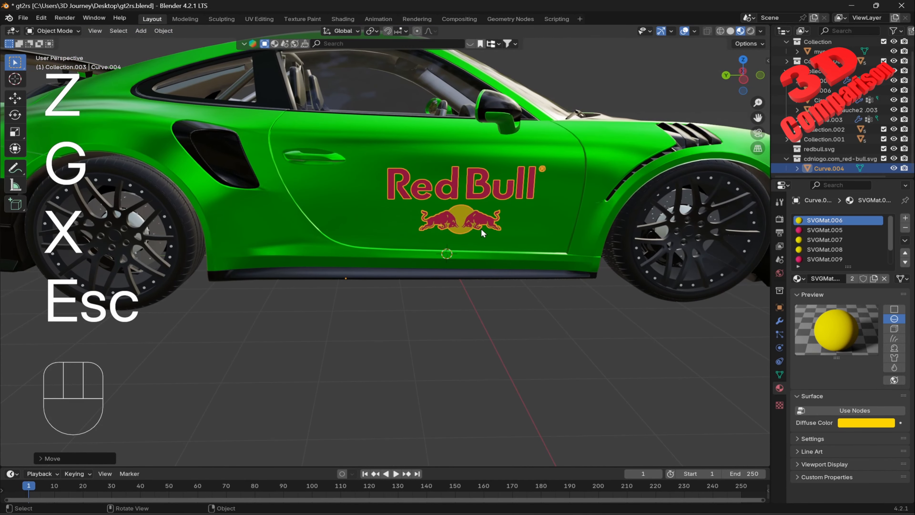
Step: Shift the logo along the global Y axis on the door, and along X to sit close to the door surface
{"action": "key", "text": "g"}
{"action": "key", "text": "y"}
{"action": "left_click", "coordinate": [465, 229]}
{"action": "middle_click_drag", "start_coordinate": [465, 229], "coordinate": [562, 235]}
{"action": "key", "text": "g"}
{"action": "key", "text": "x"}
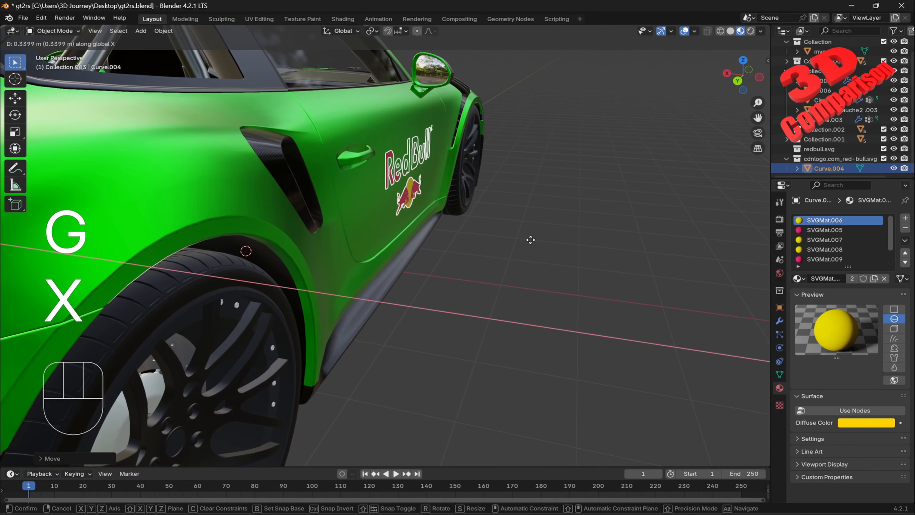
{"action": "left_click", "coordinate": [543, 239]}
{"action": "middle_click_drag", "start_coordinate": [546, 237], "coordinate": [484, 253]}
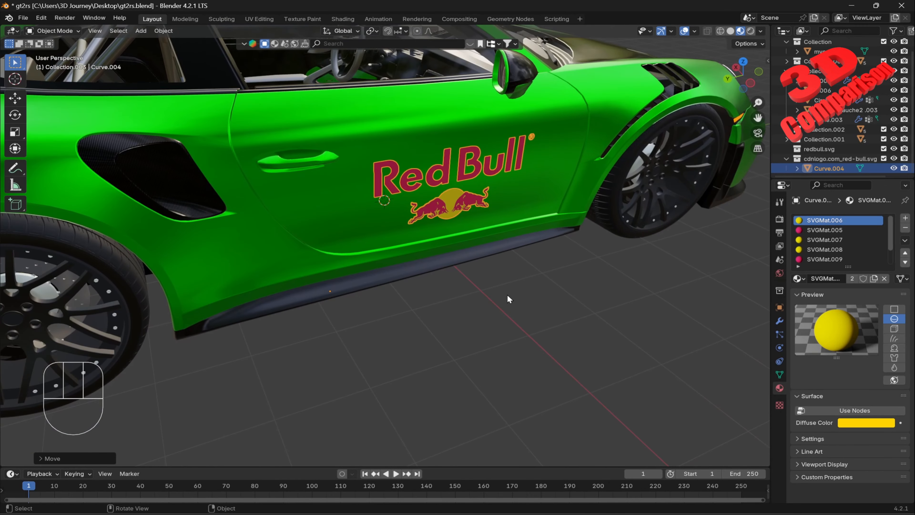
{"action": "scroll", "coordinate": [508, 266], "scroll_direction": "down", "scroll_amount": 5}
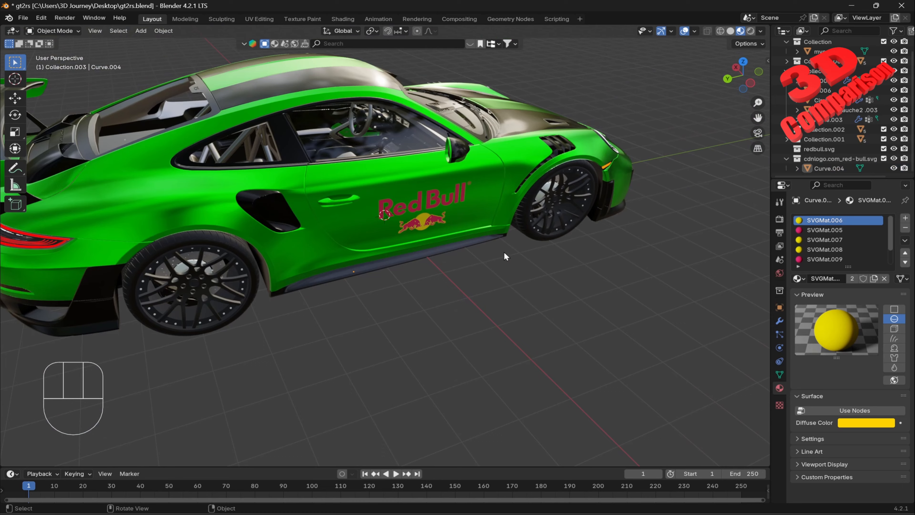
Step: Select the car body mesh and switch it to Edit Mode
{"action": "left_click", "coordinate": [488, 186]}
{"action": "scroll", "coordinate": [487, 185], "scroll_direction": "down", "scroll_amount": 3}
{"action": "middle_click_drag", "start_coordinate": [478, 216], "coordinate": [443, 308]}
{"action": "key", "text": "g"}
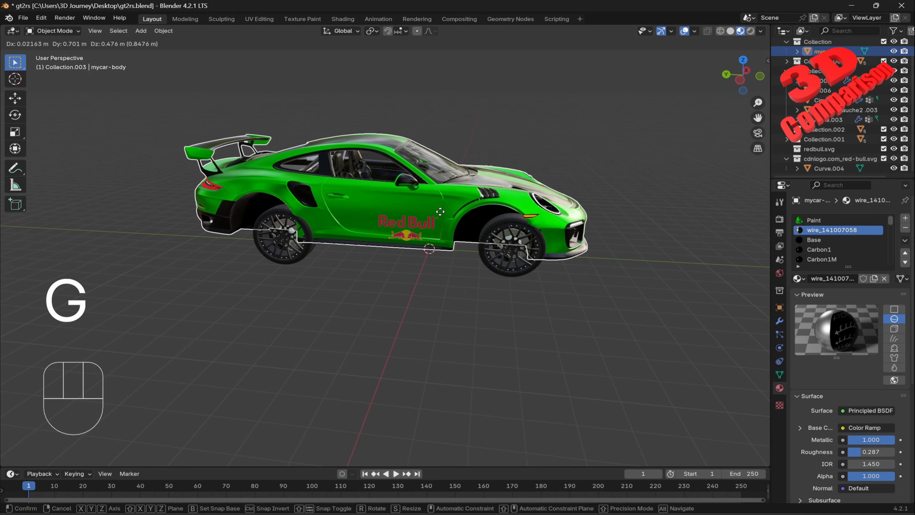
{"action": "key", "text": "Escape"}
{"action": "scroll", "coordinate": [456, 218], "scroll_direction": "up", "scroll_amount": 4}
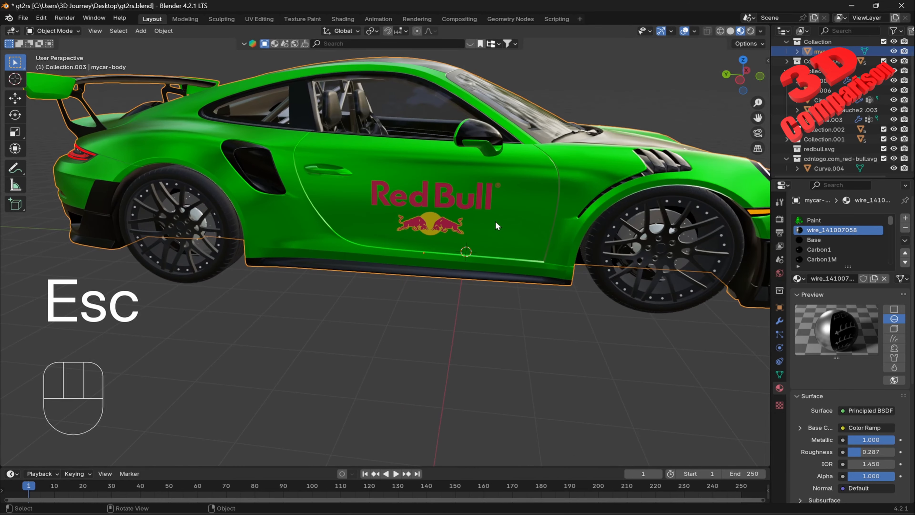
{"action": "scroll", "coordinate": [498, 230], "scroll_direction": "up", "scroll_amount": 2}
{"action": "middle_click_drag", "start_coordinate": [531, 221], "coordinate": [422, 263], "text": "shift"}
{"action": "middle_click_drag", "start_coordinate": [422, 263], "coordinate": [495, 256]}
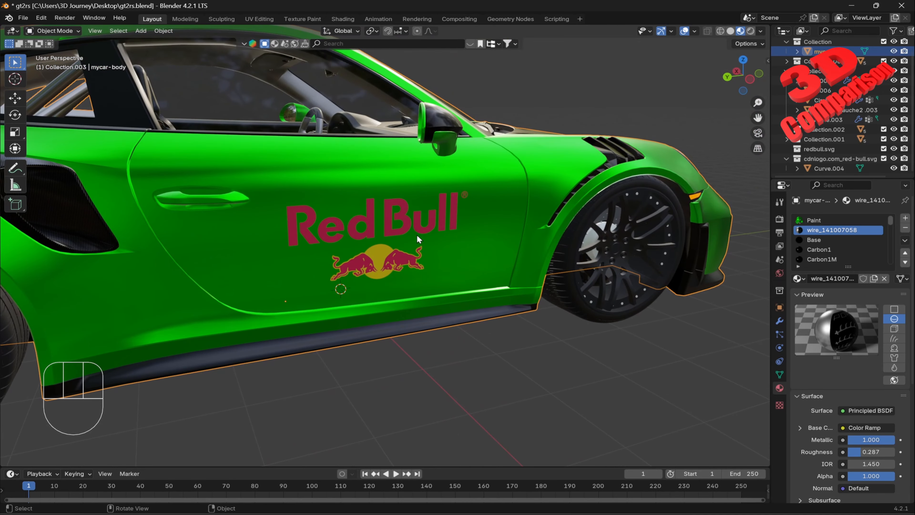
{"action": "key", "text": "Tab"}
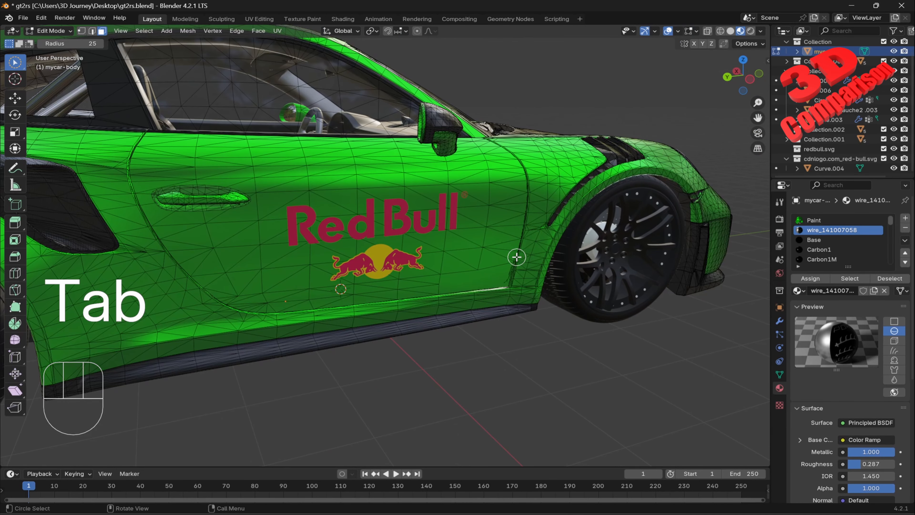
Step: Circle-select the door faces behind the Red Bull logo, separate them into their own object, and return to Object Mode
{"action": "middle_click_drag", "start_coordinate": [445, 254], "coordinate": [417, 239]}
{"action": "scroll", "coordinate": [389, 228], "scroll_direction": "up", "scroll_amount": 2}
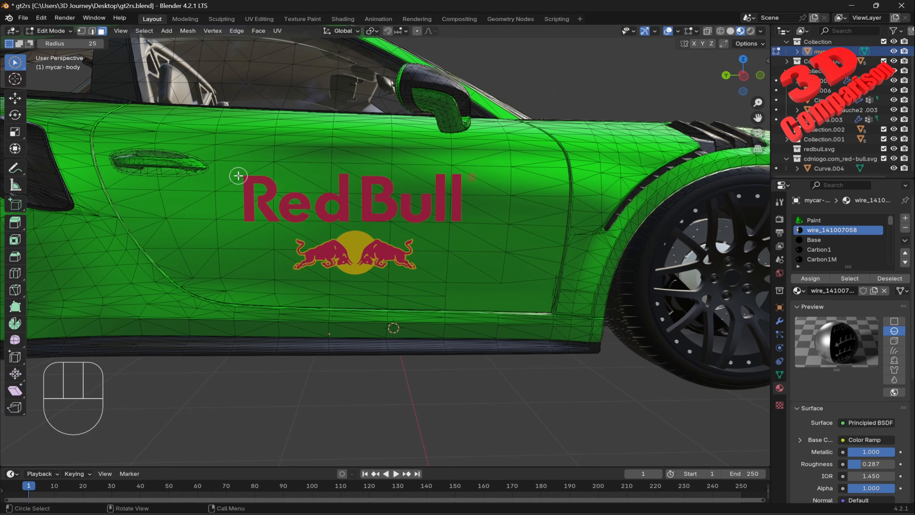
{"action": "mouse_move", "coordinate": [237, 173]}
{"action": "left_mouse_down"}
{"action": "mouse_move", "coordinate": [241, 259]}
{"action": "mouse_move", "coordinate": [429, 259]}
{"action": "mouse_move", "coordinate": [465, 240]}
{"action": "mouse_move", "coordinate": [472, 188]}
{"action": "mouse_move", "coordinate": [306, 180]}
{"action": "mouse_move", "coordinate": [425, 216]}
{"action": "left_mouse_up"}
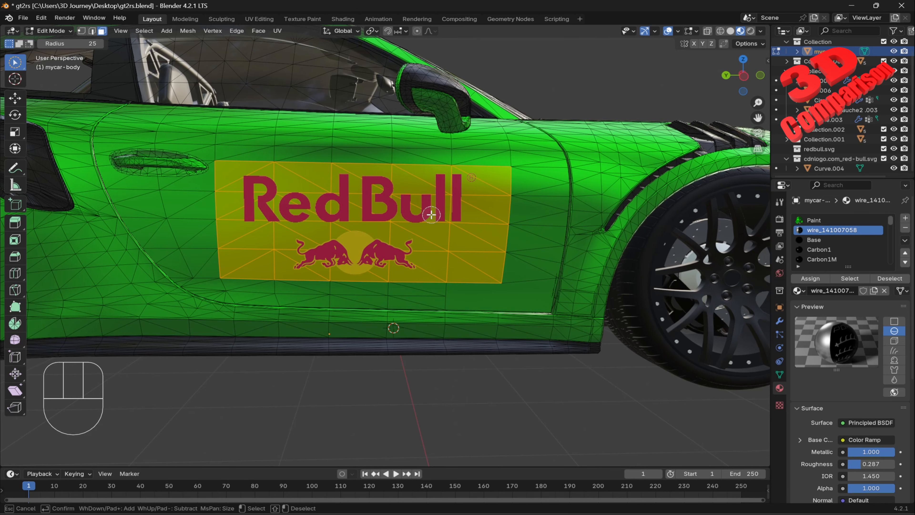
{"action": "mouse_move", "coordinate": [425, 216]}
{"action": "middle_mouse_down"}
{"action": "mouse_move", "coordinate": [413, 243]}
{"action": "mouse_move", "coordinate": [447, 252]}
{"action": "middle_mouse_up"}
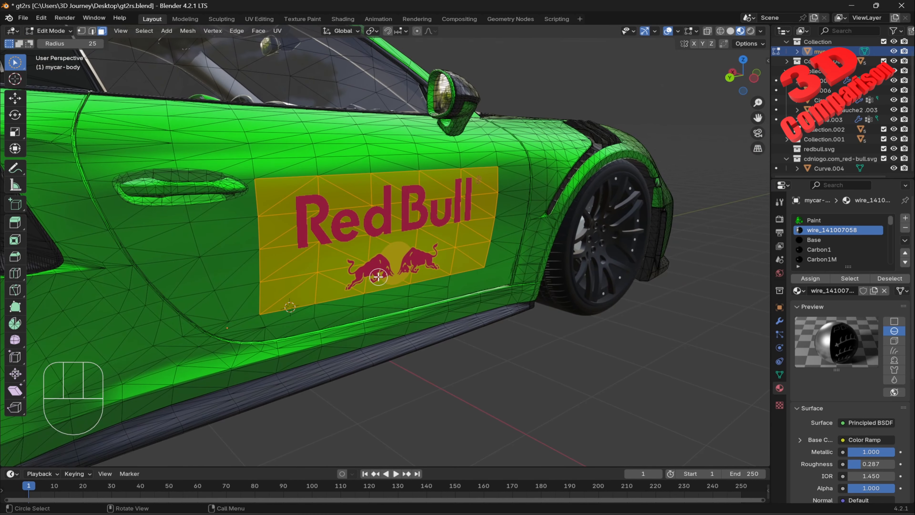
{"action": "key", "text": "p"}
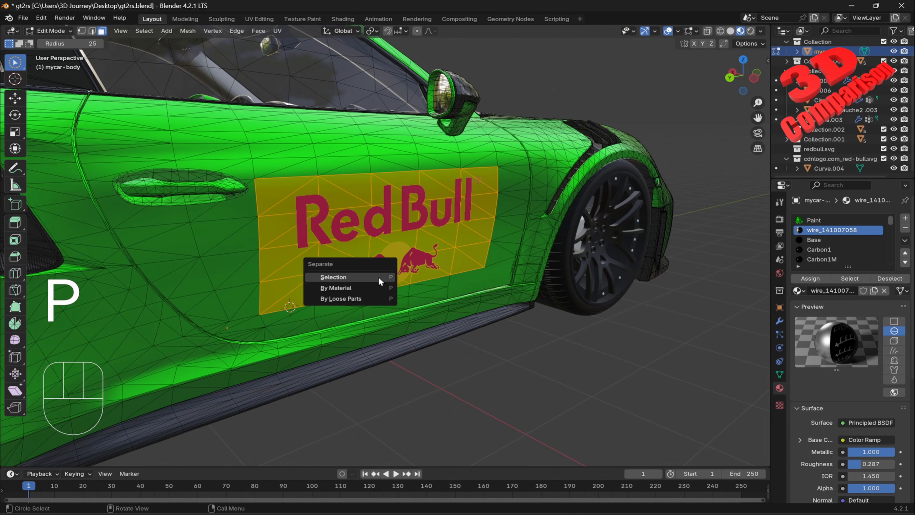
{"action": "left_click", "coordinate": [379, 278]}
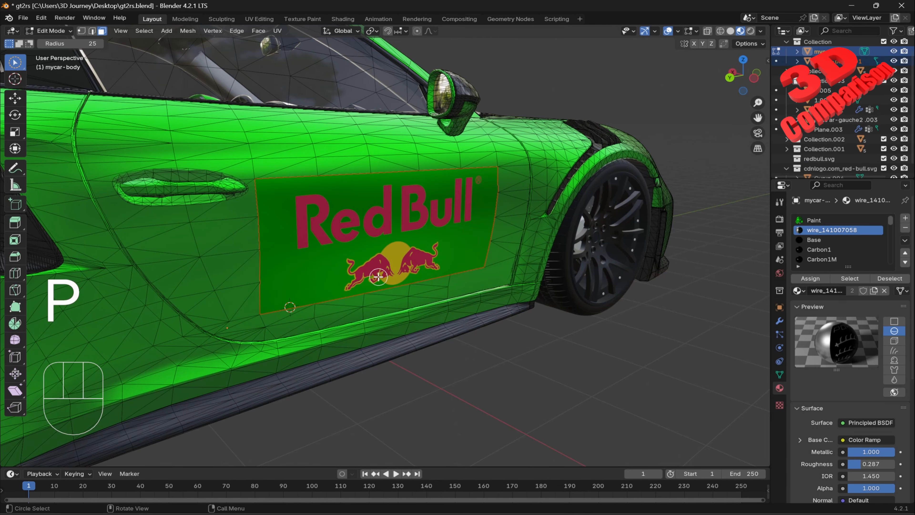
{"action": "scroll", "coordinate": [407, 278], "scroll_direction": "down", "scroll_amount": 3}
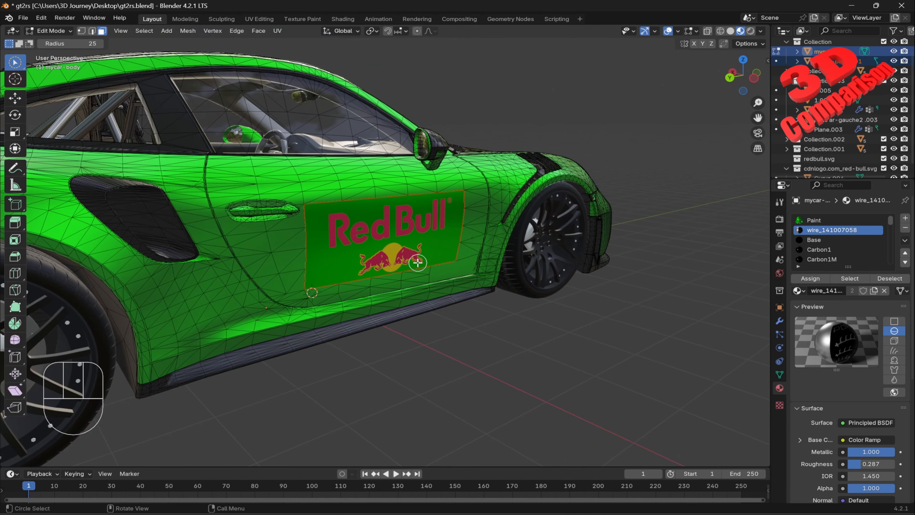
{"action": "key", "text": "Tab"}
Step: Try moving the separated door panel along the global Y axis
{"action": "middle_click_drag", "start_coordinate": [521, 289], "coordinate": [439, 253]}
{"action": "scroll", "coordinate": [442, 221], "scroll_direction": "up", "scroll_amount": 5}
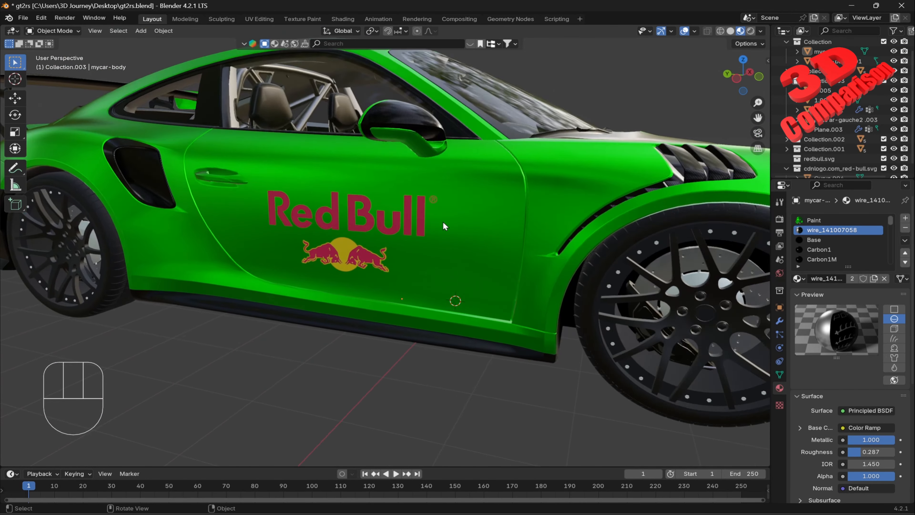
{"action": "left_click", "coordinate": [464, 202]}
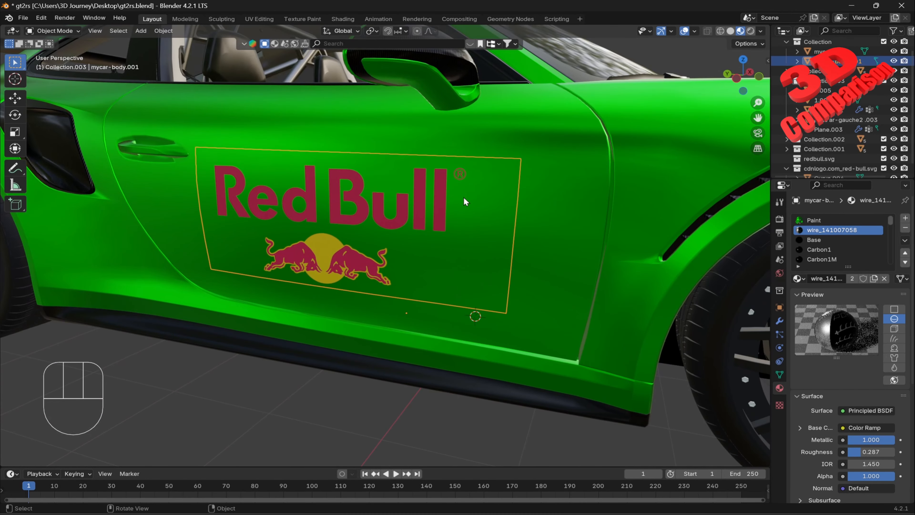
{"action": "middle_click_drag", "start_coordinate": [464, 198], "coordinate": [450, 205]}
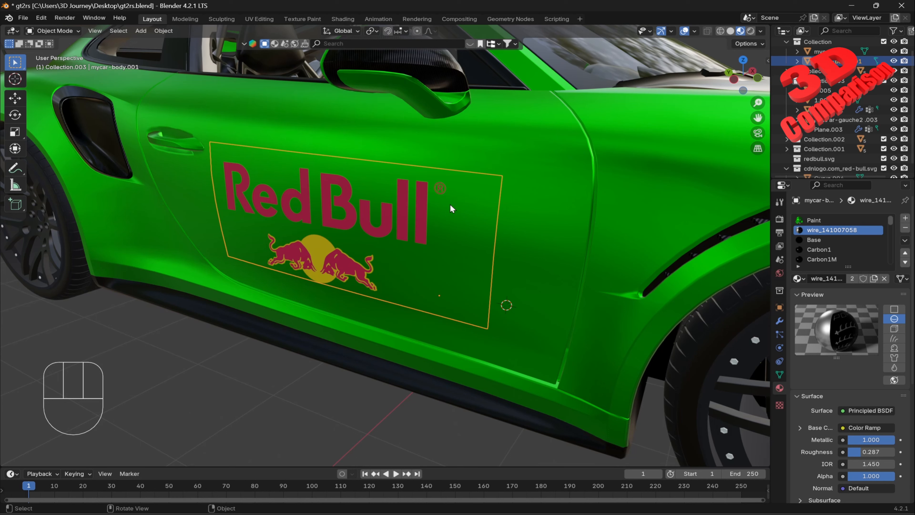
{"action": "key", "text": "g"}
{"action": "key", "text": "y"}
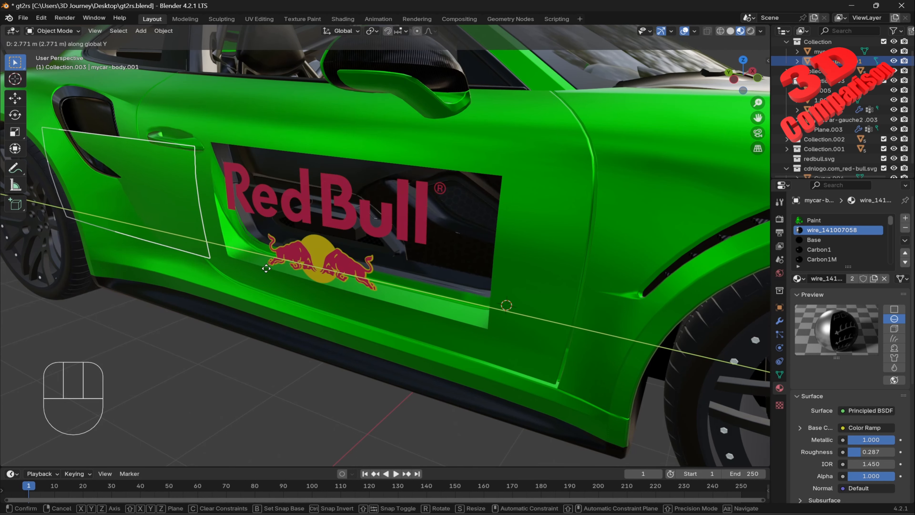
{"action": "key", "text": "Escape"}
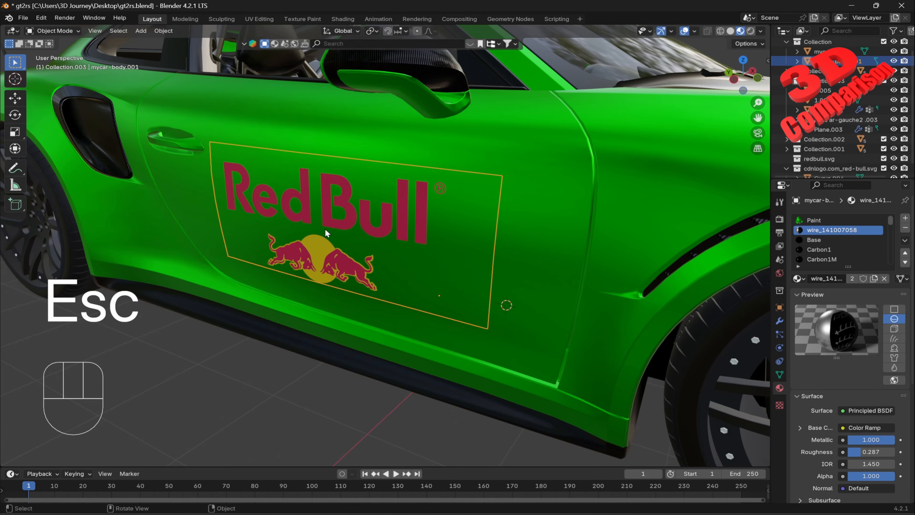
Step: Select the Red Bull logo mesh and add a Shrinkwrap modifier to it
{"action": "middle_click_drag", "start_coordinate": [460, 221], "coordinate": [463, 202]}
{"action": "left_click", "coordinate": [435, 198]}
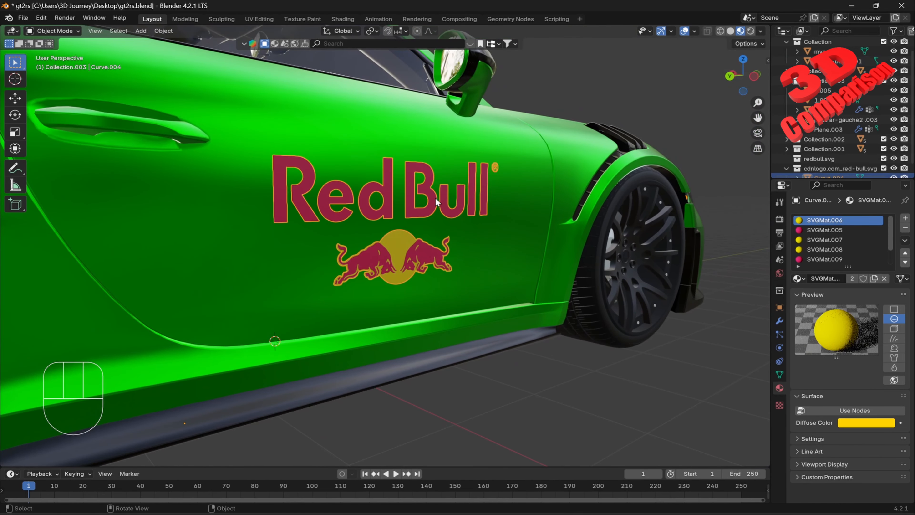
{"action": "left_click", "coordinate": [780, 319]}
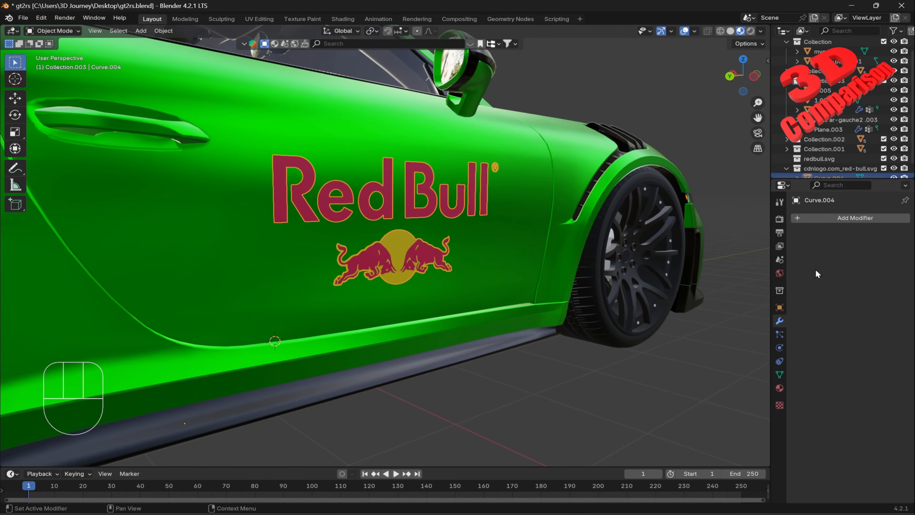
{"action": "left_click", "coordinate": [845, 218]}
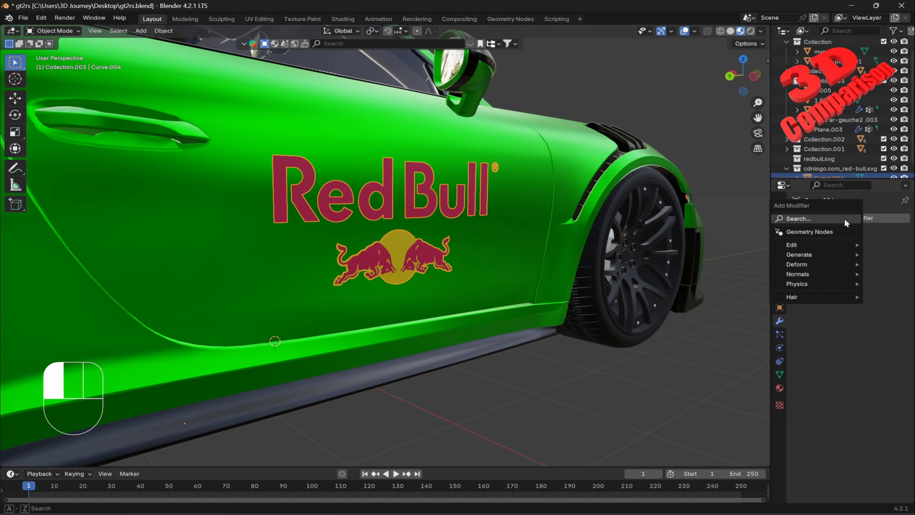
{"action": "left_click", "coordinate": [819, 218]}
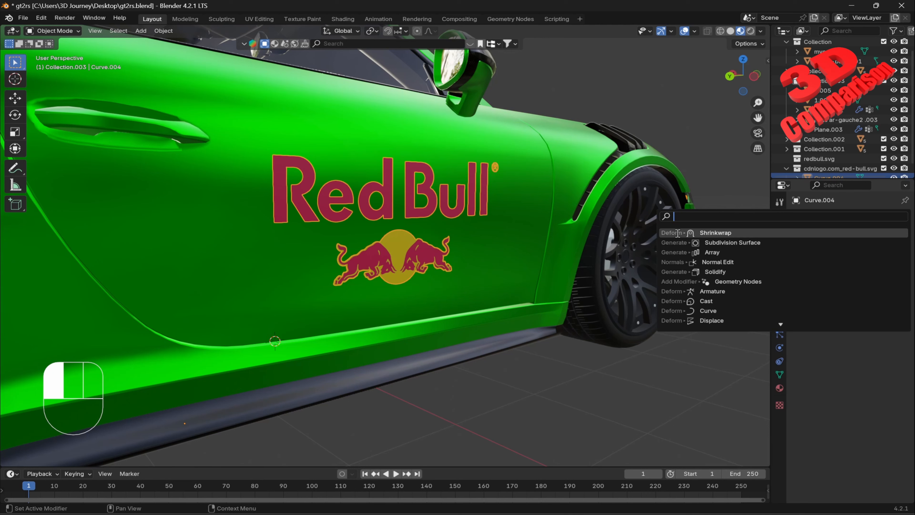
{"action": "type", "text": "sh"}
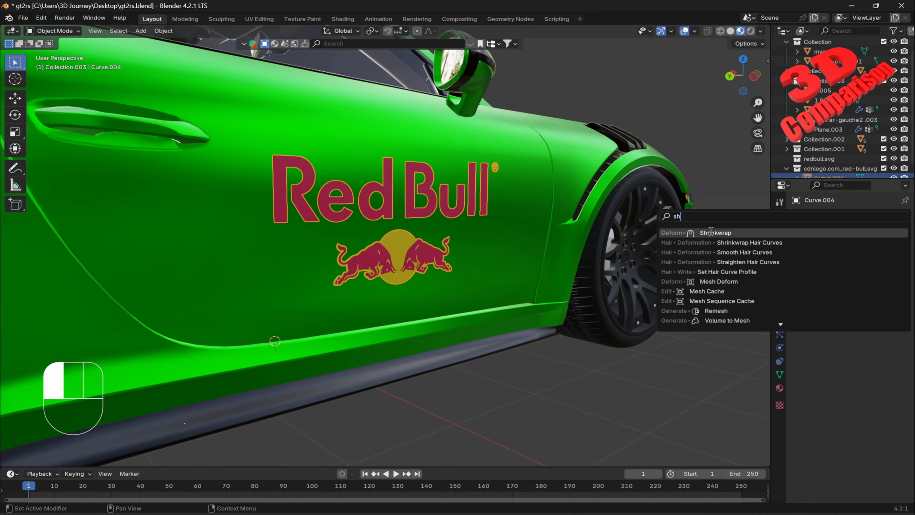
{"action": "type", "text": "ink"}
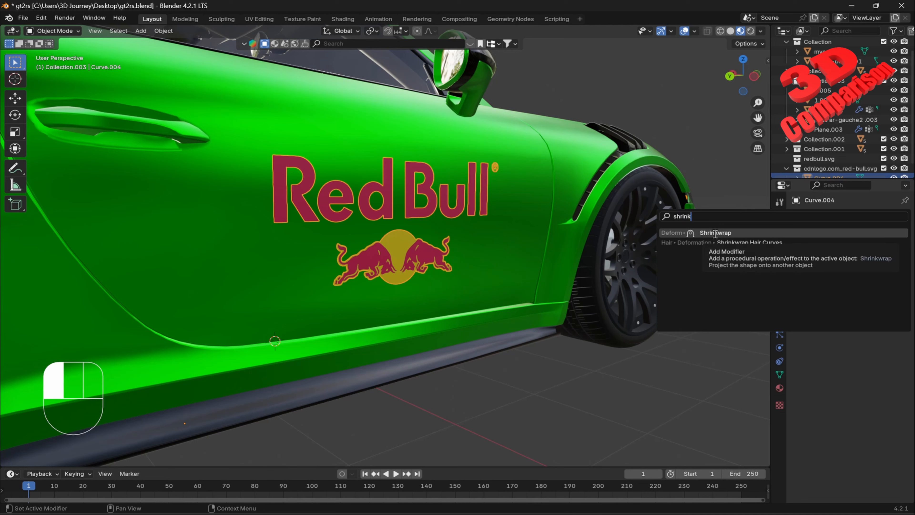
{"action": "left_click", "coordinate": [715, 233]}
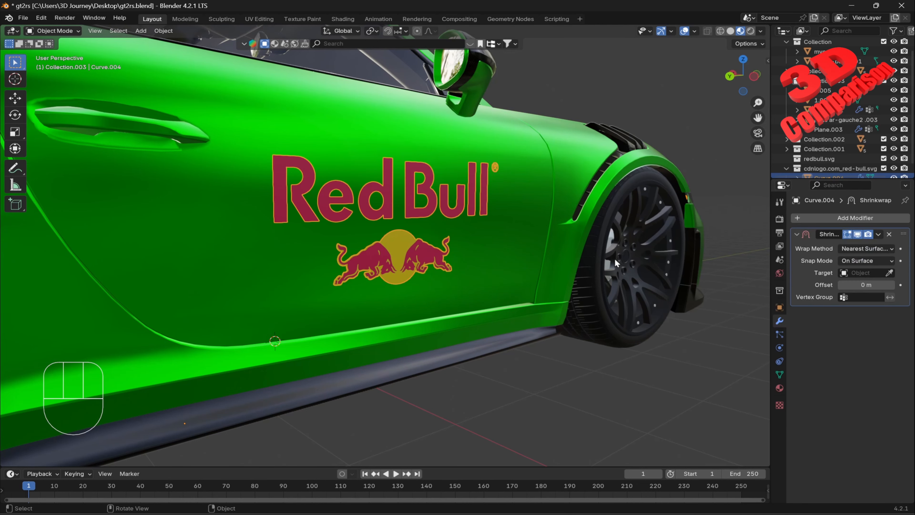
Step: Set the Shrinkwrap wrap method to Target Normal Project and pick the separated door panel as its target
{"action": "left_click", "coordinate": [892, 248]}
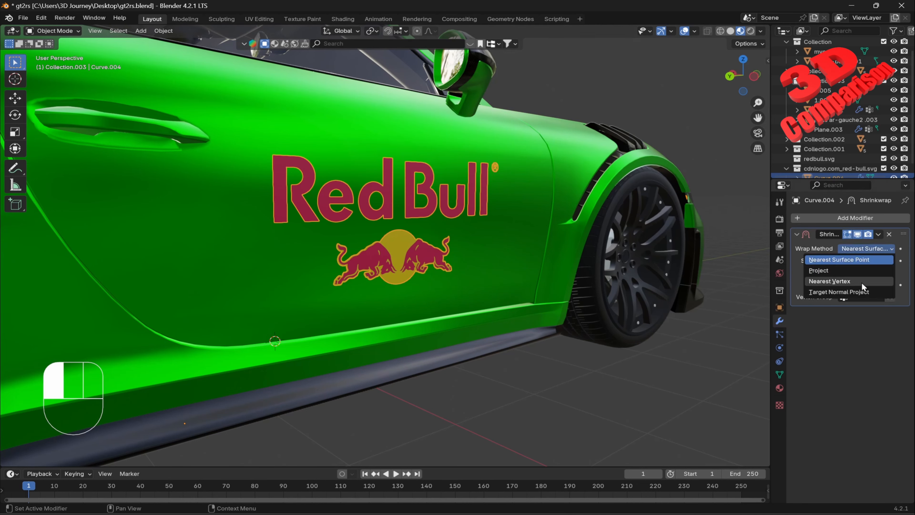
{"action": "left_click", "coordinate": [850, 291]}
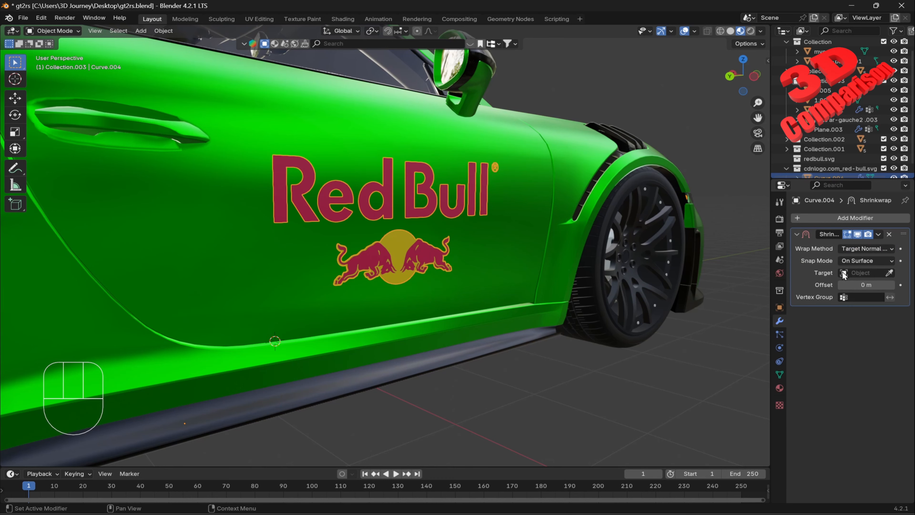
{"action": "left_click", "coordinate": [890, 273]}
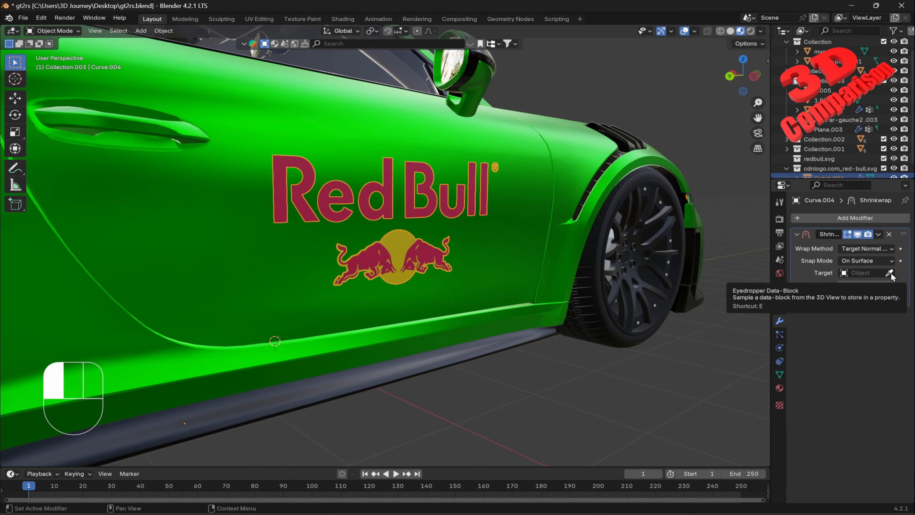
{"action": "left_click", "coordinate": [348, 171]}
{"action": "middle_click_drag", "start_coordinate": [383, 213], "coordinate": [456, 195]}
{"action": "scroll", "coordinate": [408, 225], "scroll_direction": "up", "scroll_amount": 5}
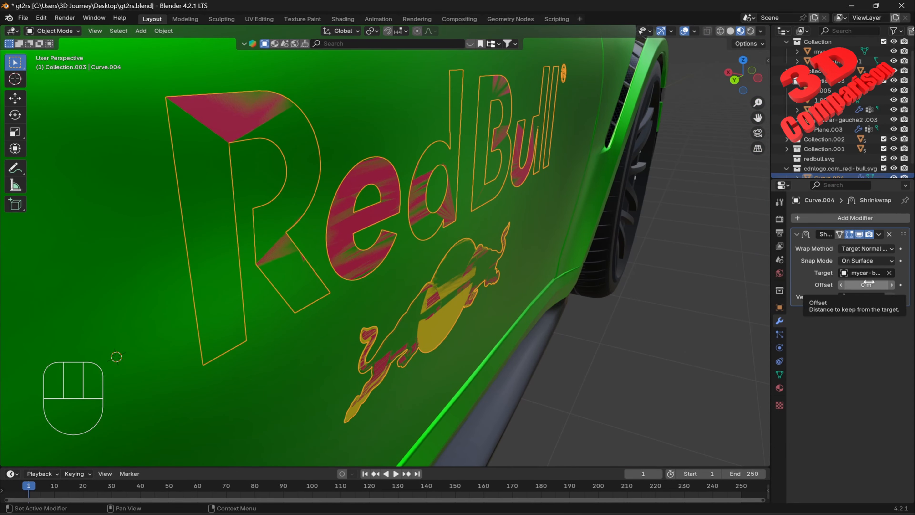
Step: Set the Shrinkwrap offset to 0.02 m to lift the logo off the door surface
{"action": "scroll", "coordinate": [538, 228], "scroll_direction": "down", "scroll_amount": 4}
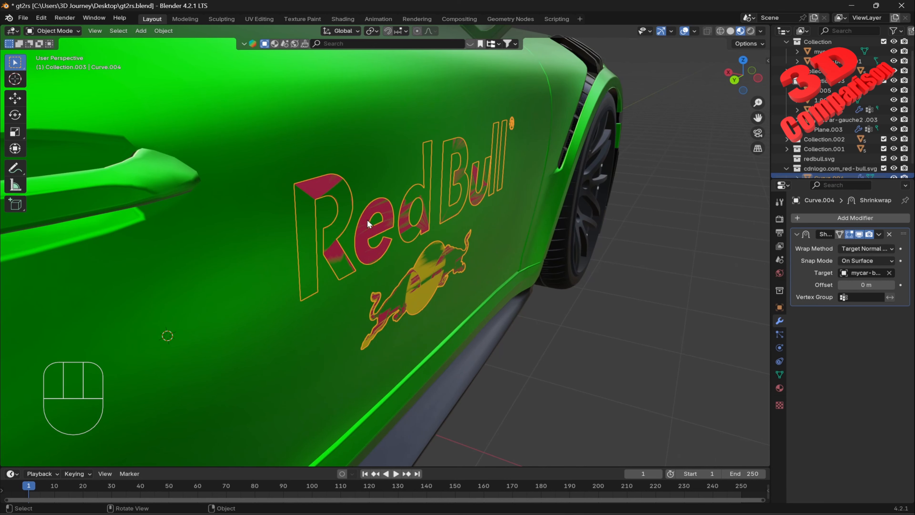
{"action": "middle_click_drag", "start_coordinate": [342, 198], "coordinate": [266, 162]}
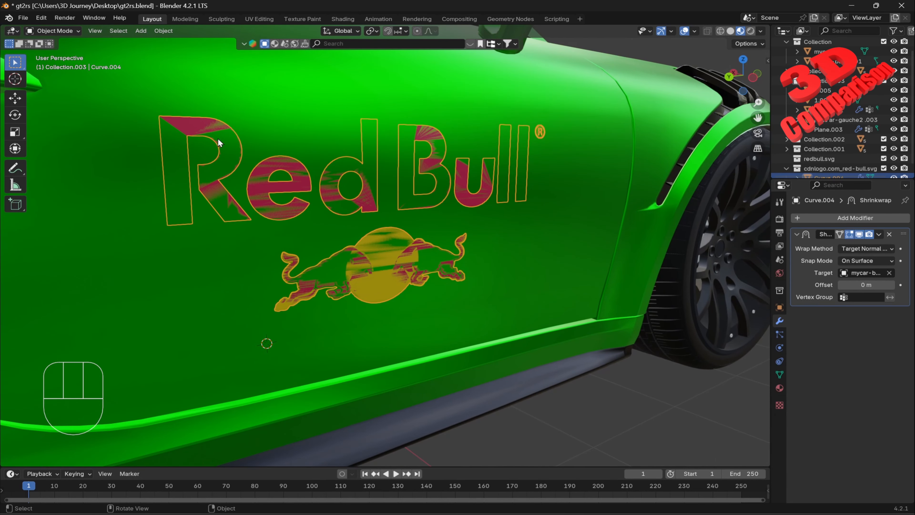
{"action": "left_click", "coordinate": [865, 285]}
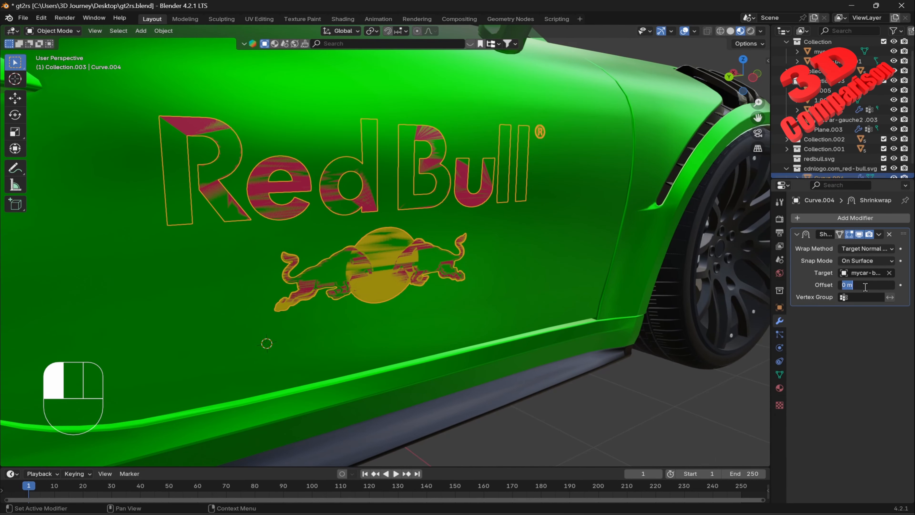
{"action": "type", "text": ".03"}
{"action": "key", "text": "Return"}
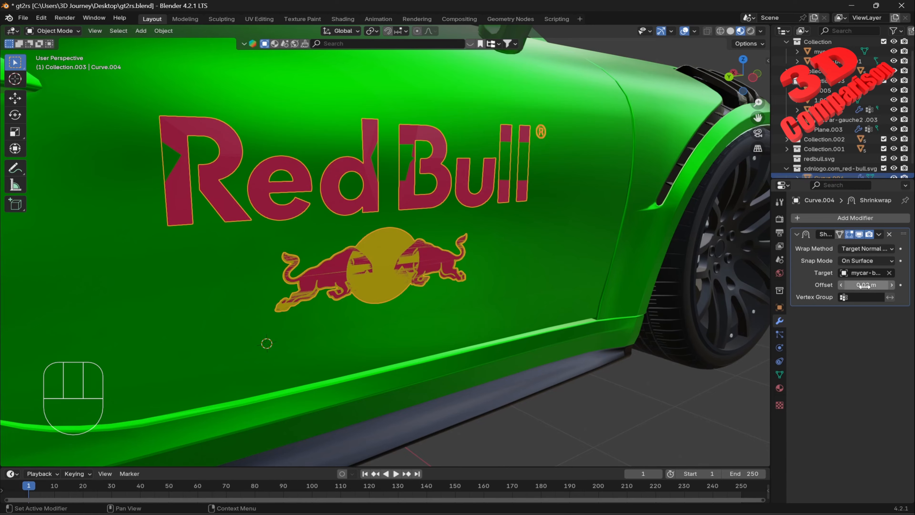
{"action": "middle_click_drag", "start_coordinate": [553, 225], "coordinate": [497, 221]}
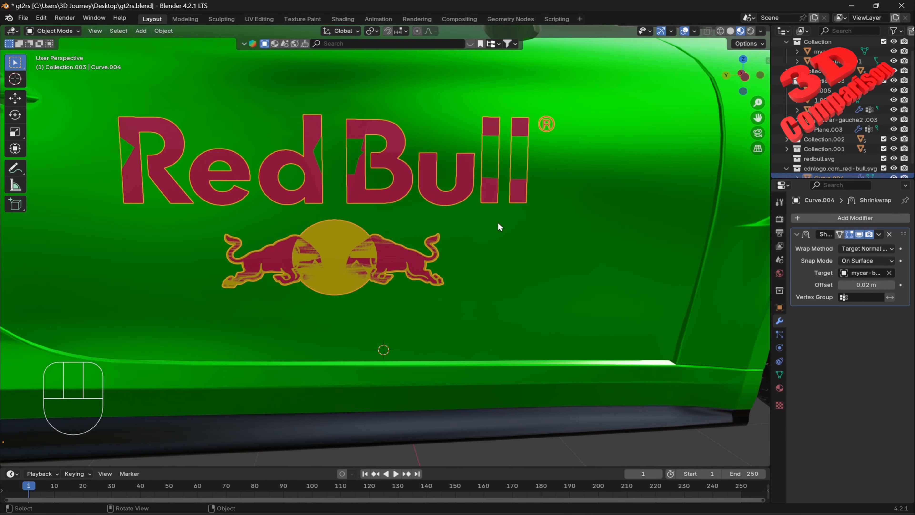
Step: Set the logo's Shrinkwrap offset to 0.05 m and check the result up close
{"action": "scroll", "coordinate": [370, 222], "scroll_direction": "up", "scroll_amount": 2}
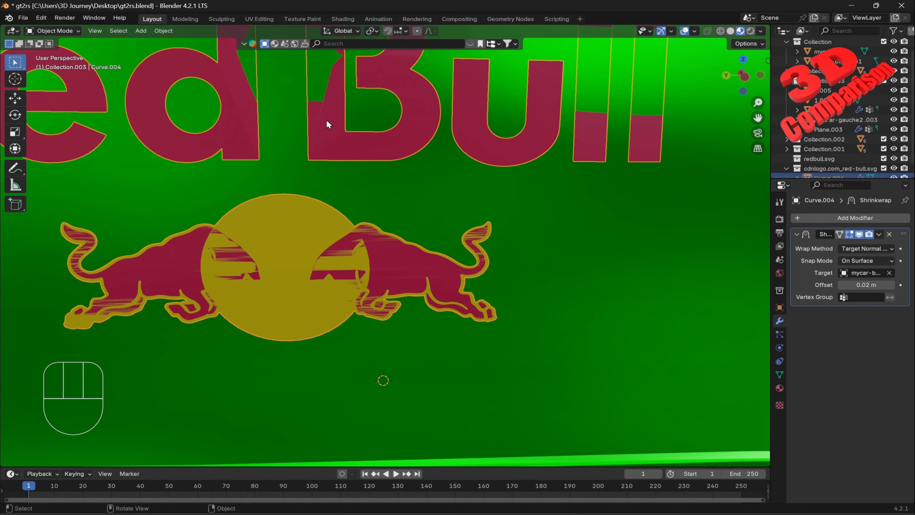
{"action": "scroll", "coordinate": [391, 198], "scroll_direction": "down", "scroll_amount": 5}
{"action": "middle_click_drag", "start_coordinate": [391, 197], "coordinate": [443, 198]}
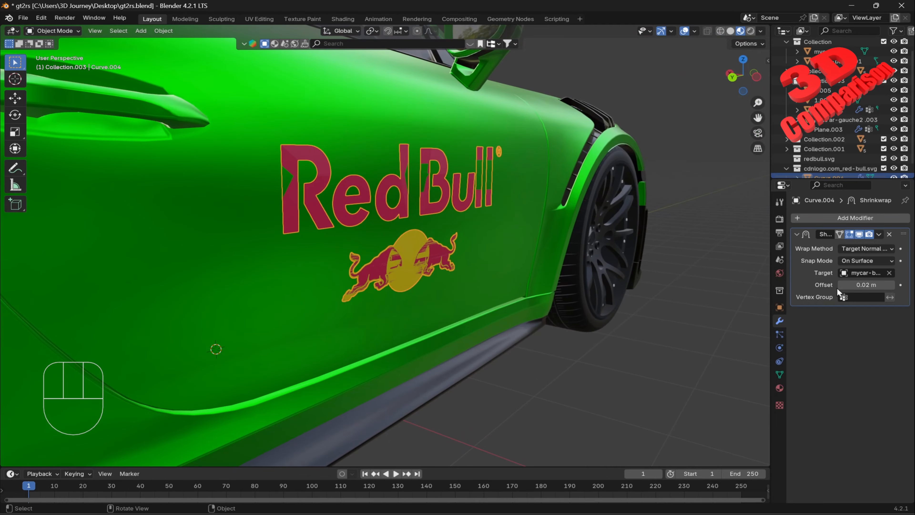
{"action": "left_click", "coordinate": [872, 285]}
{"action": "type", "text": "0.0"}
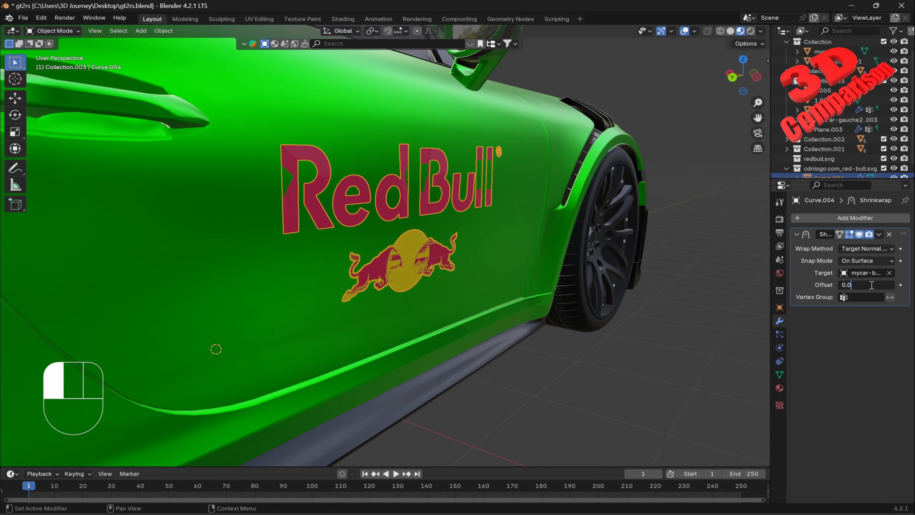
{"action": "type", "text": "5"}
{"action": "key", "text": "Return"}
{"action": "scroll", "coordinate": [467, 256], "scroll_direction": "up", "scroll_amount": 5}
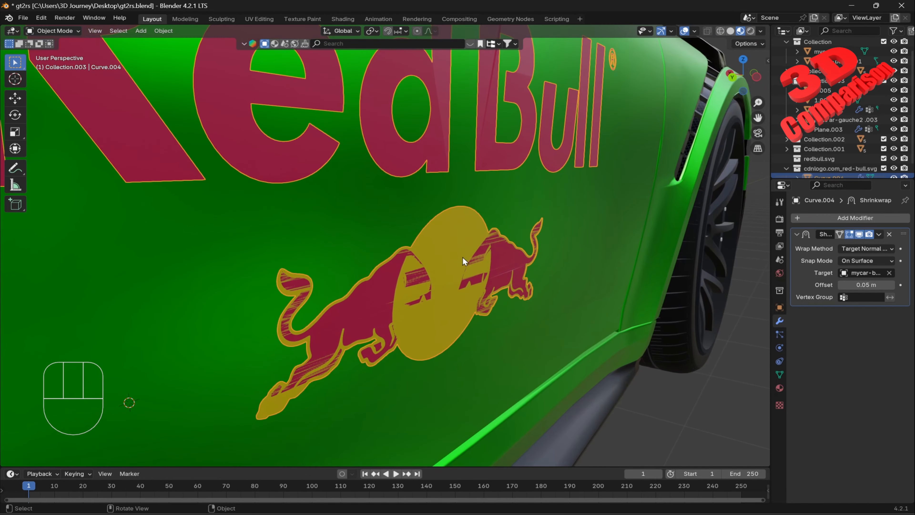
{"action": "mouse_move", "coordinate": [463, 257]}
{"action": "middle_mouse_down"}
{"action": "mouse_move", "coordinate": [476, 225]}
{"action": "mouse_move", "coordinate": [498, 238]}
{"action": "mouse_move", "coordinate": [481, 256]}
{"action": "mouse_move", "coordinate": [459, 253]}
{"action": "middle_mouse_up"}
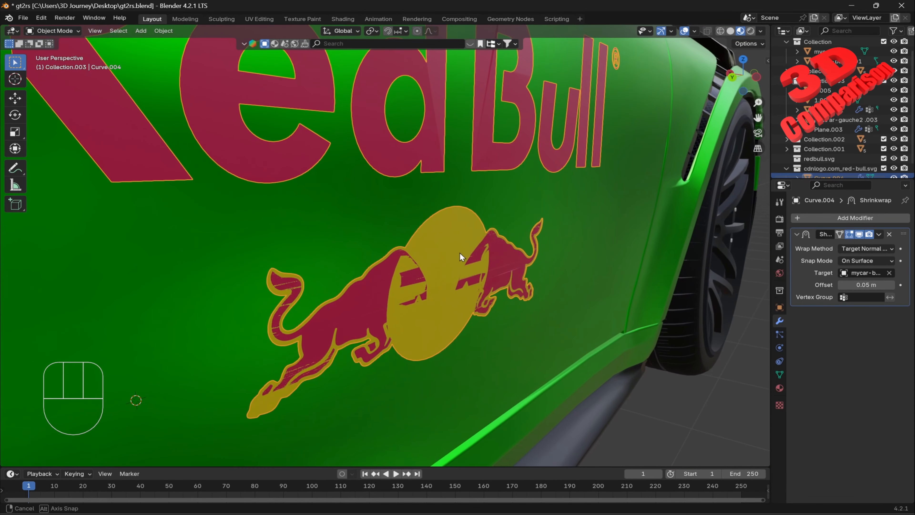
{"action": "scroll", "coordinate": [459, 252], "scroll_direction": "down", "scroll_amount": 3}
{"action": "scroll", "coordinate": [459, 252], "scroll_direction": "down", "scroll_amount": 1}
Step: Raise the logo's Shrinkwrap offset to 0.09 m and inspect the bulls and yellow disc for artifacts
{"action": "left_click", "coordinate": [876, 285]}
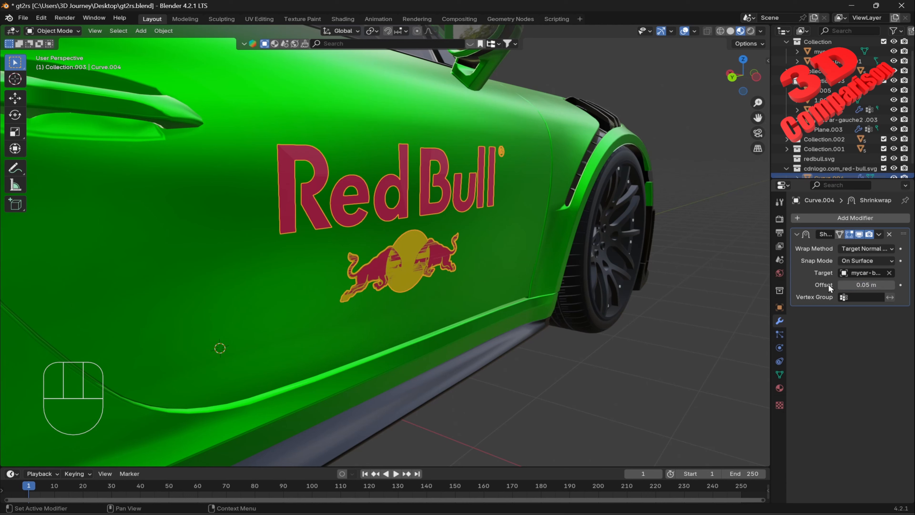
{"action": "key", "text": "Return"}
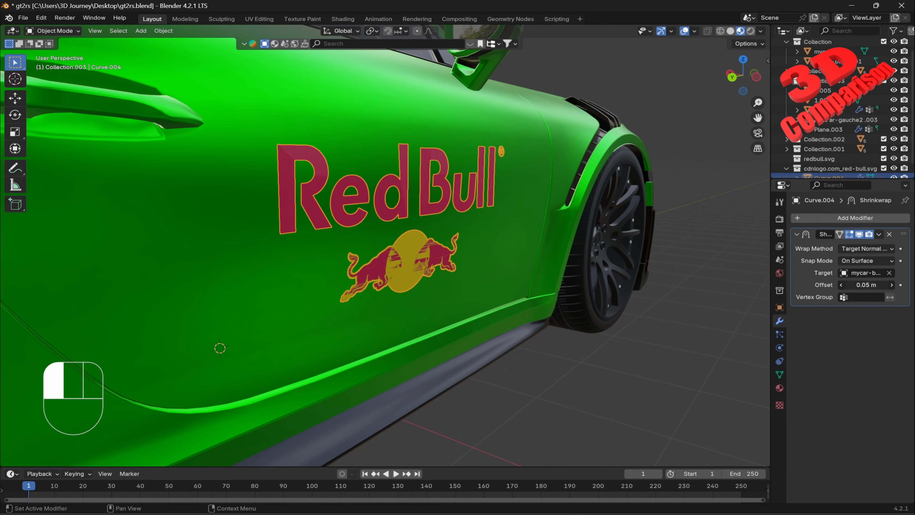
{"action": "mouse_move", "coordinate": [873, 285]}
{"action": "left_mouse_down"}
{"action": "mouse_move", "coordinate": [885, 285]}
{"action": "mouse_move", "coordinate": [861, 284]}
{"action": "mouse_move", "coordinate": [873, 284]}
{"action": "left_mouse_up"}
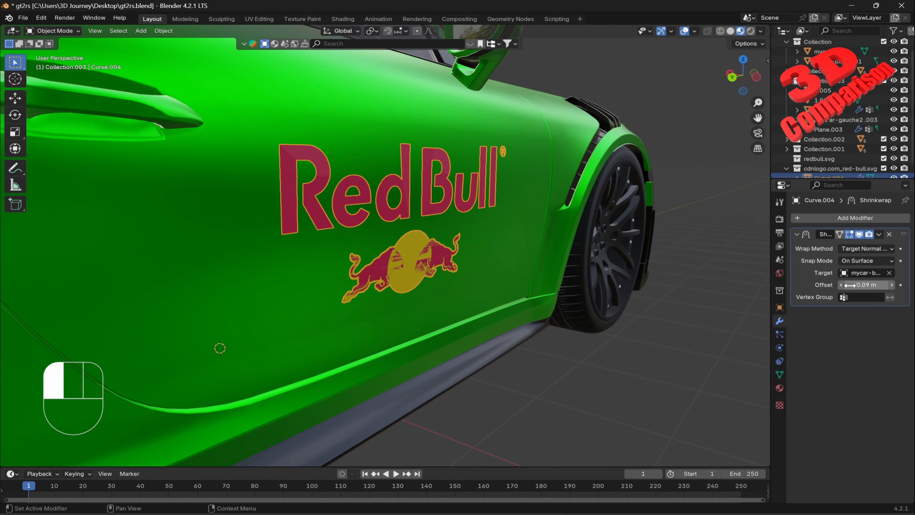
{"action": "middle_click_drag", "start_coordinate": [512, 288], "coordinate": [450, 283]}
{"action": "scroll", "coordinate": [346, 257], "scroll_direction": "up", "scroll_amount": 5}
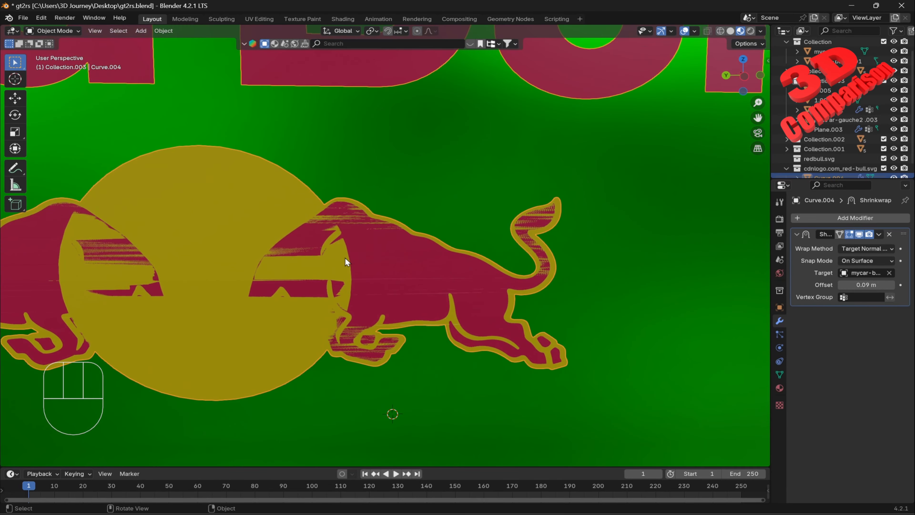
{"action": "scroll", "coordinate": [353, 224], "scroll_direction": "up", "scroll_amount": 3}
{"action": "scroll", "coordinate": [360, 238], "scroll_direction": "down", "scroll_amount": 3}
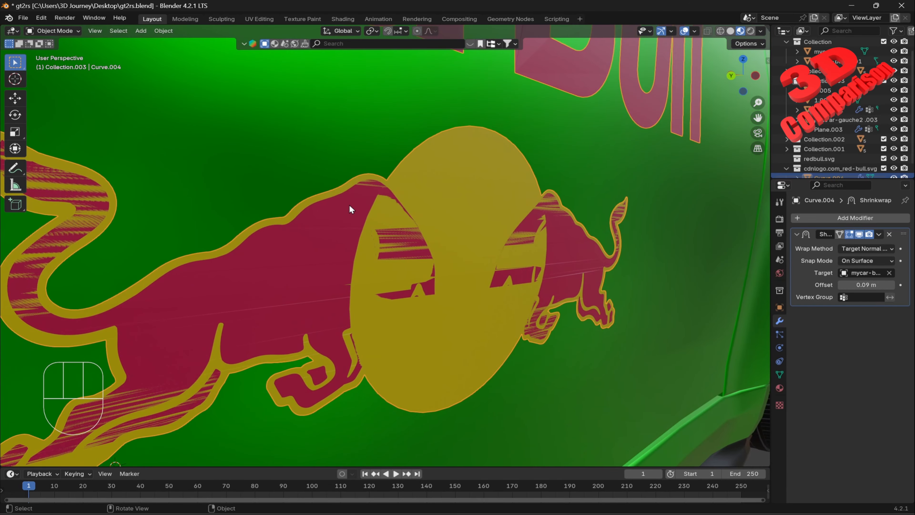
{"action": "scroll", "coordinate": [353, 230], "scroll_direction": "down", "scroll_amount": 4}
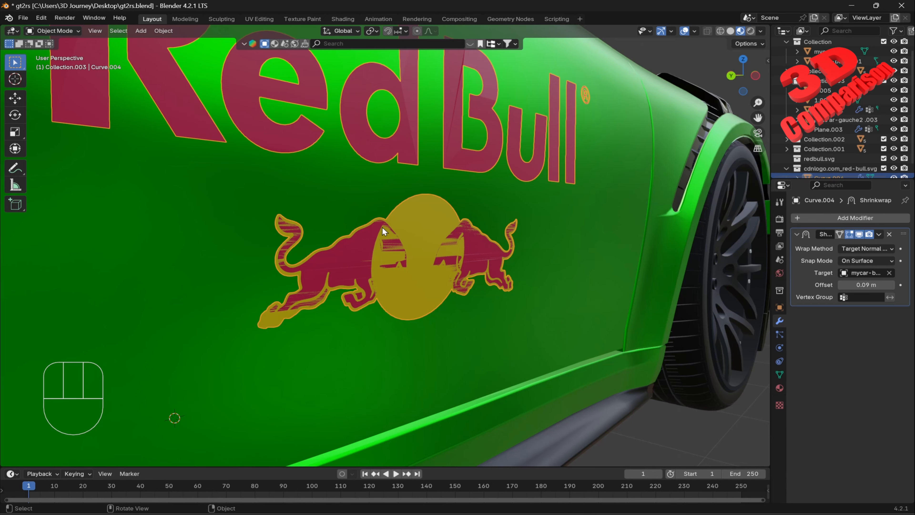
Step: Change the logo's Shrinkwrap wrap method to Project
{"action": "left_click", "coordinate": [853, 248]}
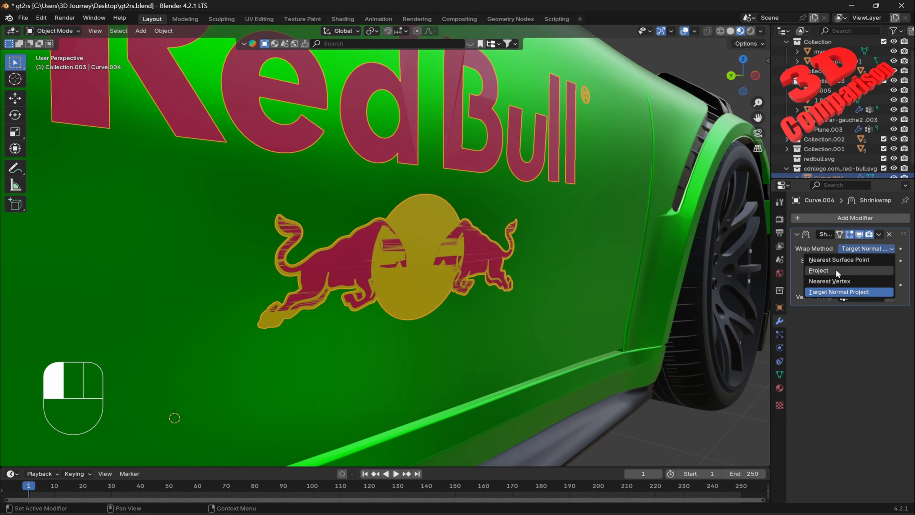
{"action": "left_click", "coordinate": [829, 270]}
{"action": "scroll", "coordinate": [483, 246], "scroll_direction": "down", "scroll_amount": 5}
{"action": "middle_click_drag", "start_coordinate": [482, 246], "coordinate": [451, 242]}
{"action": "scroll", "coordinate": [476, 267], "scroll_direction": "up", "scroll_amount": 3}
{"action": "scroll", "coordinate": [469, 264], "scroll_direction": "down", "scroll_amount": 1}
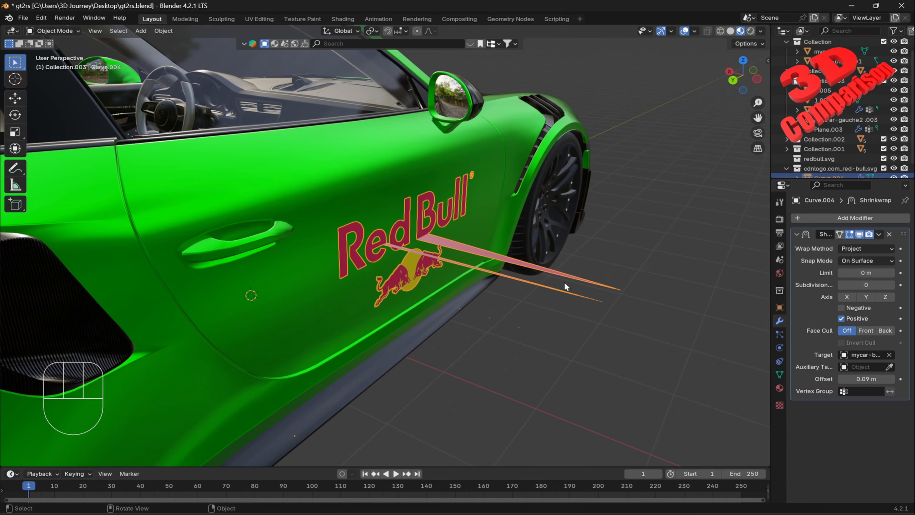
Step: Disable the Positive projection direction, toggling it on and off again to compare the logo's shape
{"action": "left_click", "coordinate": [844, 318]}
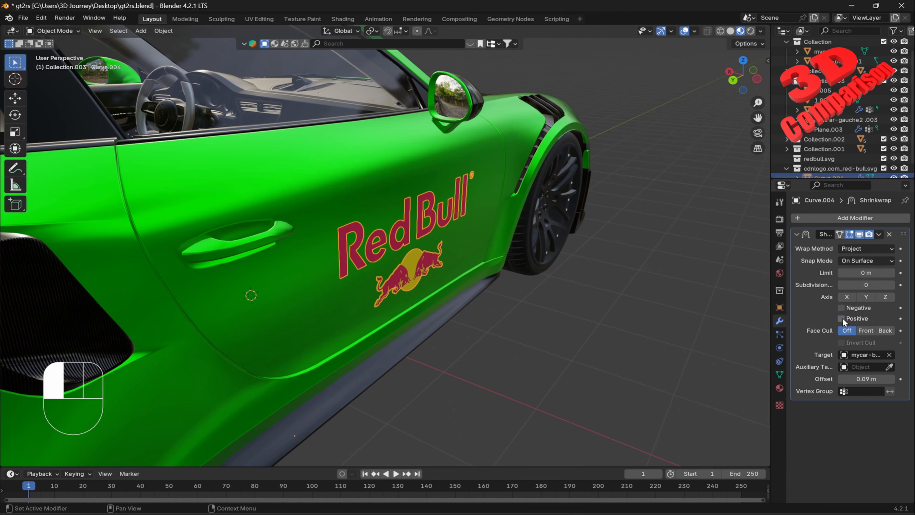
{"action": "middle_click_drag", "start_coordinate": [649, 289], "coordinate": [476, 258]}
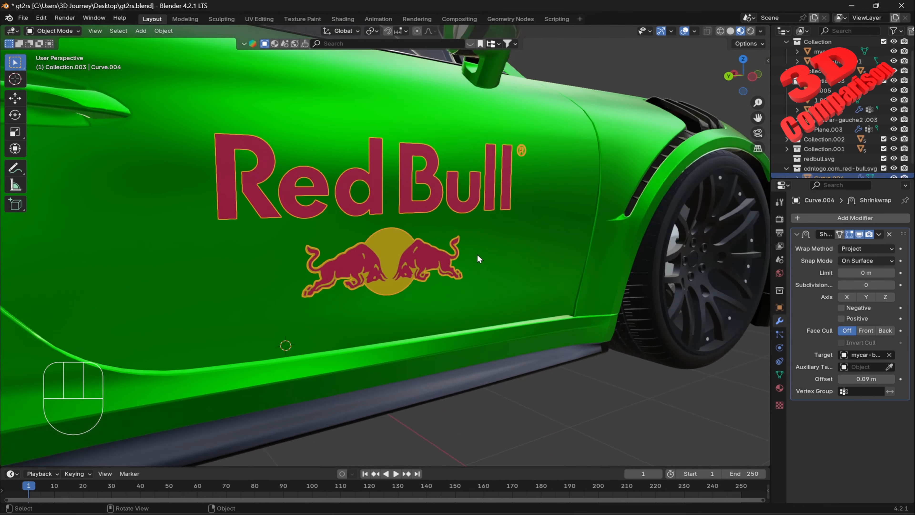
{"action": "scroll", "coordinate": [476, 257], "scroll_direction": "up", "scroll_amount": 3}
{"action": "left_click", "coordinate": [842, 318]}
{"action": "left_click", "coordinate": [842, 319]}
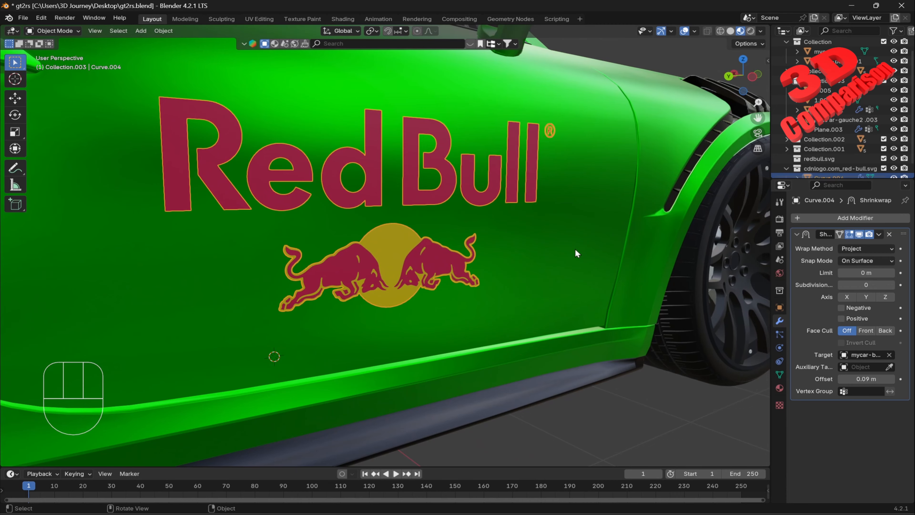
Step: Adjust the Shrinkwrap offset to 0.04 m while checking the logo's distance from the door
{"action": "middle_click_drag", "start_coordinate": [576, 251], "coordinate": [612, 260]}
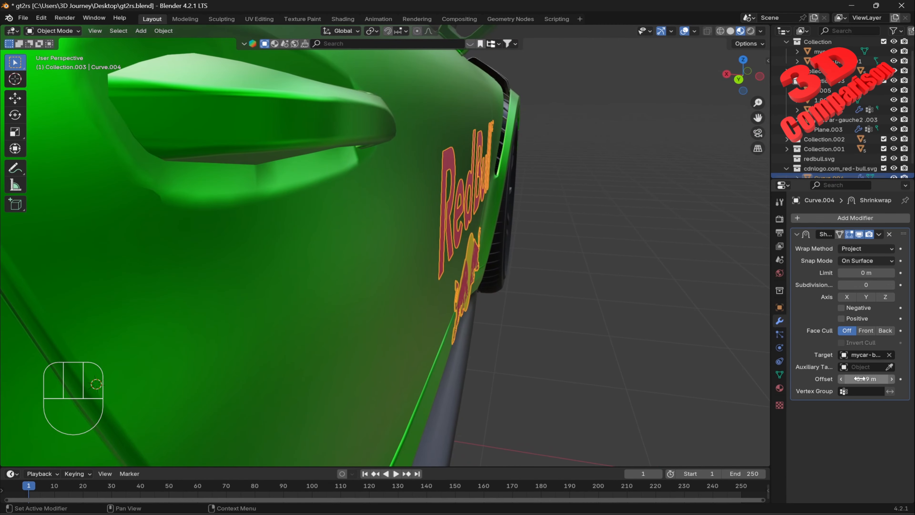
{"action": "left_click", "coordinate": [866, 378]}
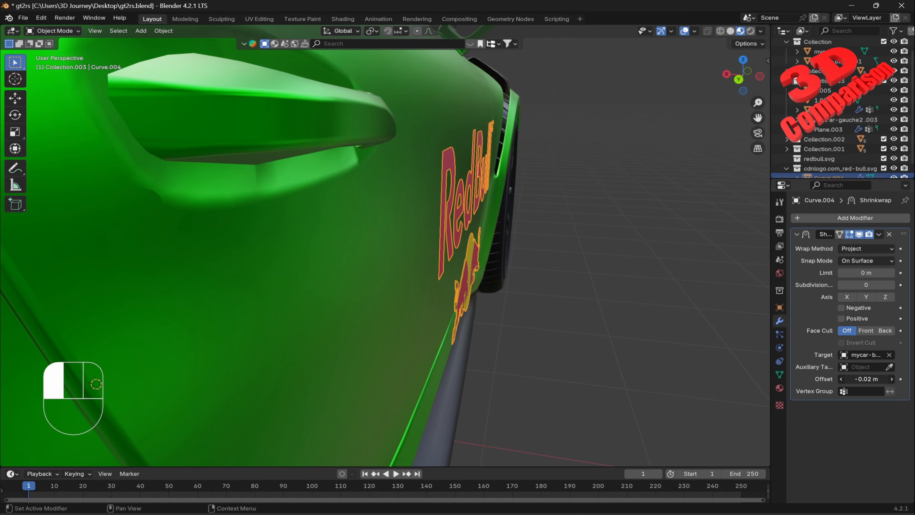
{"action": "left_click_drag", "start_coordinate": [867, 379], "coordinate": [869, 379]}
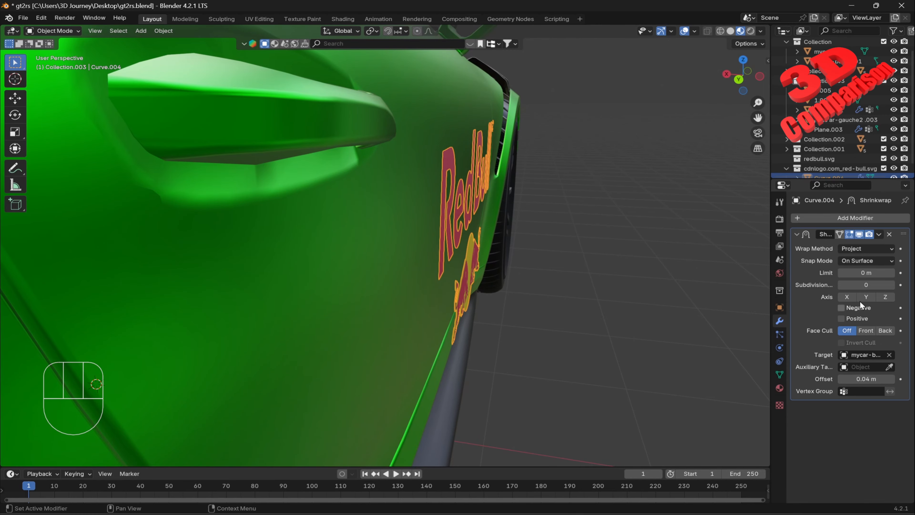
{"action": "scroll", "coordinate": [533, 256], "scroll_direction": "down", "scroll_amount": 4}
{"action": "middle_click_drag", "start_coordinate": [531, 254], "coordinate": [491, 252]}
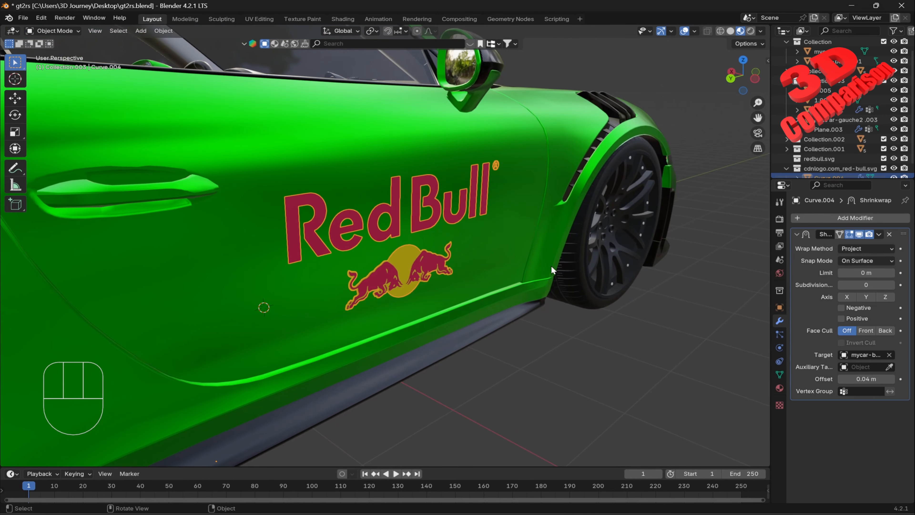
Step: Clear the Shrinkwrap target and pick the green door surface above the logo as the target
{"action": "left_click", "coordinate": [890, 355]}
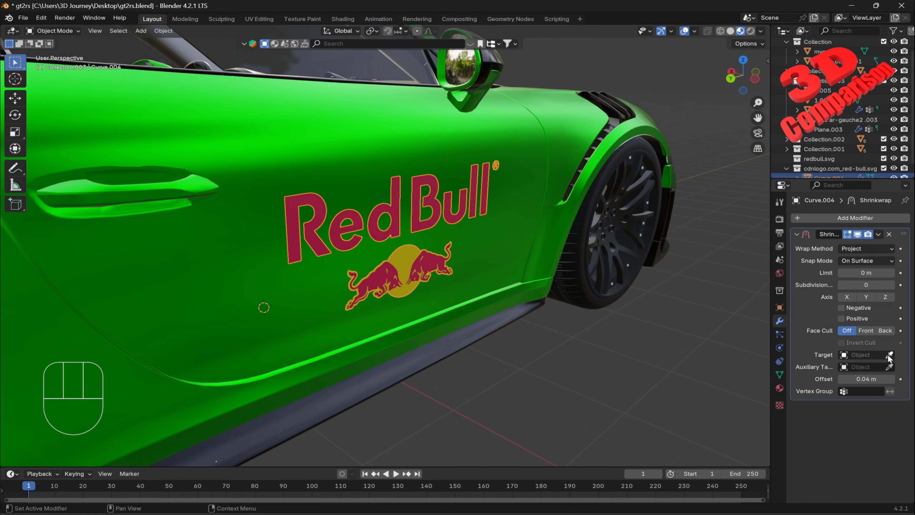
{"action": "left_click", "coordinate": [890, 355]}
{"action": "left_click", "coordinate": [364, 177]}
{"action": "middle_click_drag", "start_coordinate": [364, 177], "coordinate": [355, 240]}
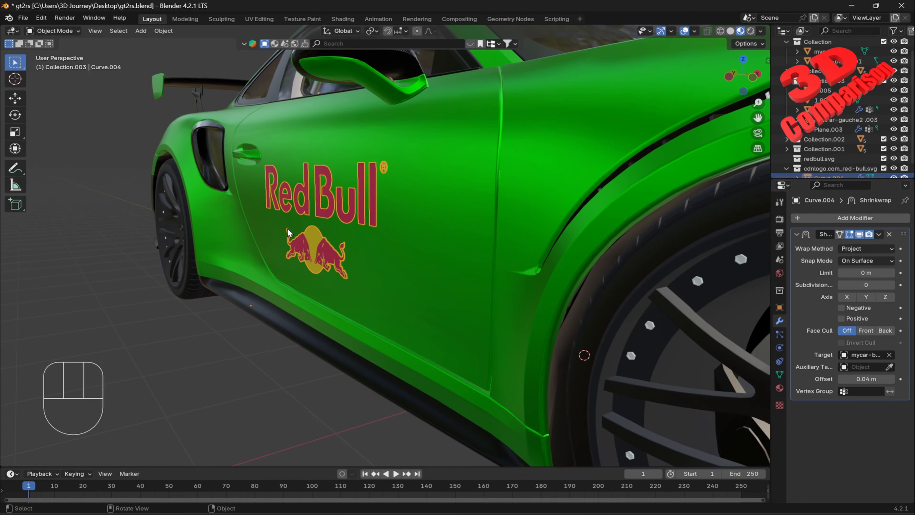
{"action": "scroll", "coordinate": [358, 292], "scroll_direction": "down", "scroll_amount": 3}
Step: Move the Red Bull logo along the global X axis relative to the door surface
{"action": "left_click", "coordinate": [362, 307]}
{"action": "scroll", "coordinate": [367, 325], "scroll_direction": "down", "scroll_amount": 3}
{"action": "middle_click_drag", "start_coordinate": [368, 324], "coordinate": [435, 252]}
{"action": "scroll", "coordinate": [395, 232], "scroll_direction": "up", "scroll_amount": 4}
{"action": "scroll", "coordinate": [502, 281], "scroll_direction": "up", "scroll_amount": 8}
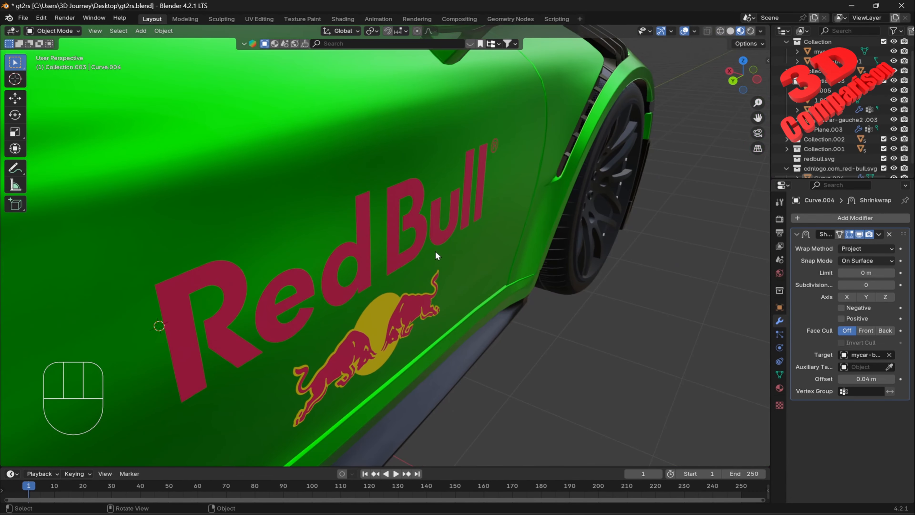
{"action": "key", "text": "g"}
{"action": "key", "text": "x"}
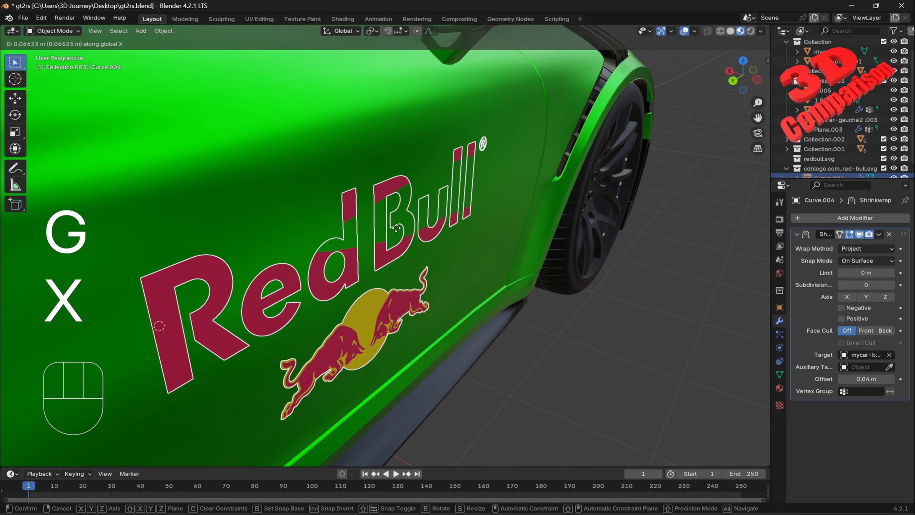
{"action": "left_click", "coordinate": [399, 229]}
Step: Examine from several angles and distances how the Red Bull logo sits on the car door
{"action": "middle_click_drag", "start_coordinate": [399, 229], "coordinate": [393, 249]}
{"action": "scroll", "coordinate": [528, 269], "scroll_direction": "down", "scroll_amount": 3}
{"action": "middle_click_drag", "start_coordinate": [454, 268], "coordinate": [382, 225], "text": "shift"}
{"action": "scroll", "coordinate": [360, 235], "scroll_direction": "down", "scroll_amount": 4}
{"action": "scroll", "coordinate": [382, 225], "scroll_direction": "up", "scroll_amount": 2}
{"action": "middle_click_drag", "start_coordinate": [382, 225], "coordinate": [347, 250]}
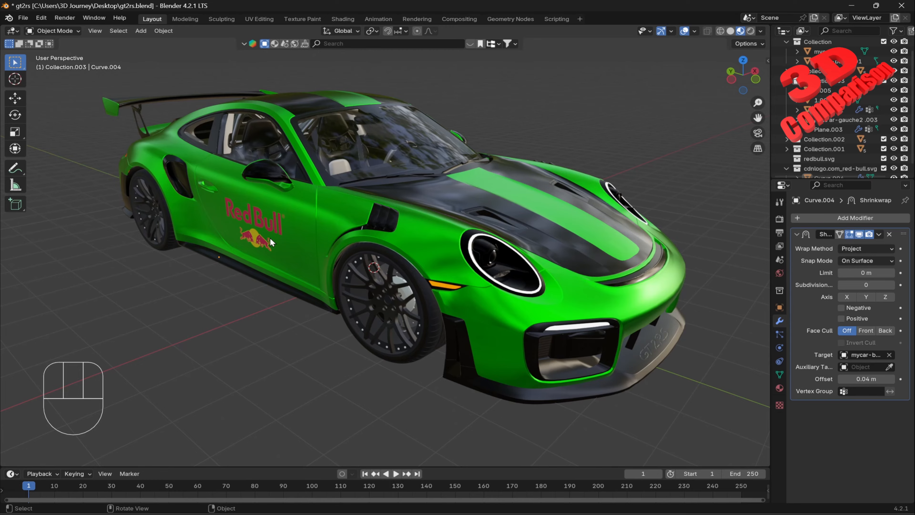
{"action": "middle_click_drag", "start_coordinate": [269, 238], "coordinate": [357, 219]}
{"action": "scroll", "coordinate": [377, 228], "scroll_direction": "up", "scroll_amount": 6}
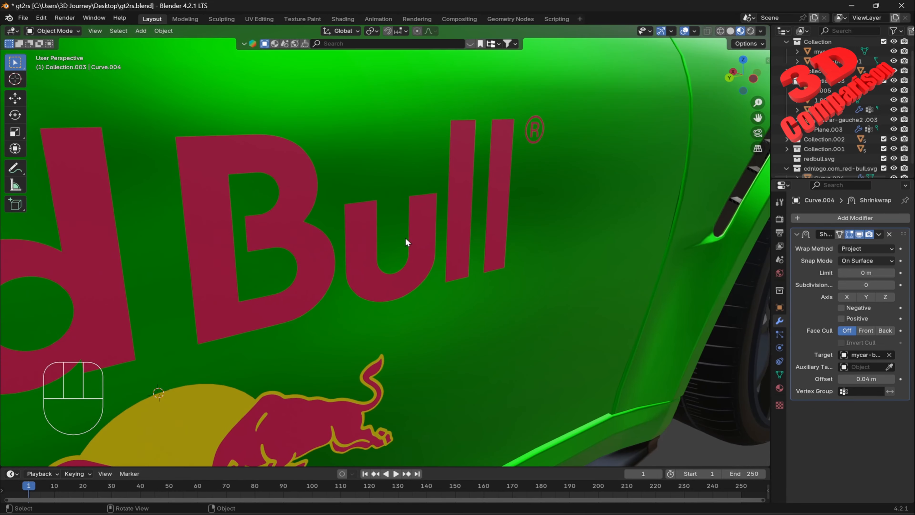
{"action": "scroll", "coordinate": [405, 238], "scroll_direction": "down", "scroll_amount": 6}
{"action": "middle_click_drag", "start_coordinate": [390, 271], "coordinate": [450, 272]}
{"action": "scroll", "coordinate": [500, 277], "scroll_direction": "up", "scroll_amount": 4}
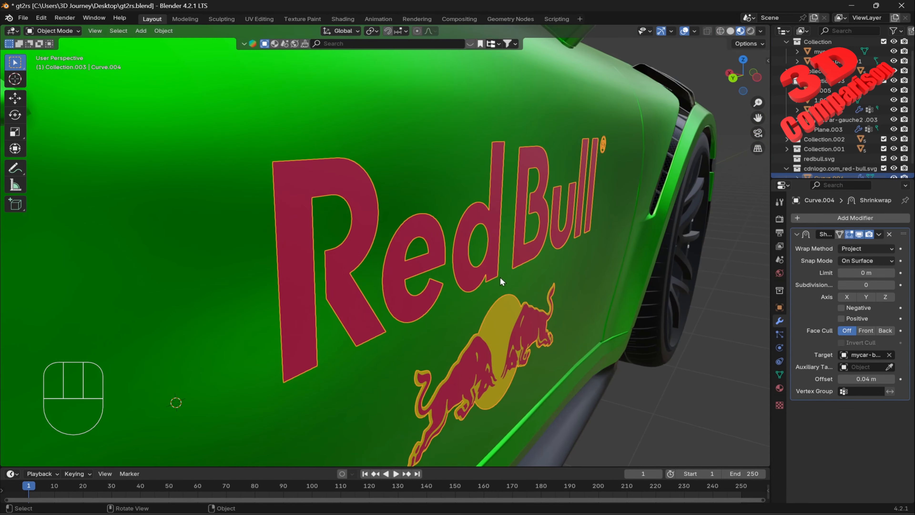
{"action": "scroll", "coordinate": [499, 277], "scroll_direction": "down", "scroll_amount": 3}
Step: Try the Nearest Surface Point wrap method on the logo's Shrinkwrap modifier
{"action": "left_click", "coordinate": [865, 249]}
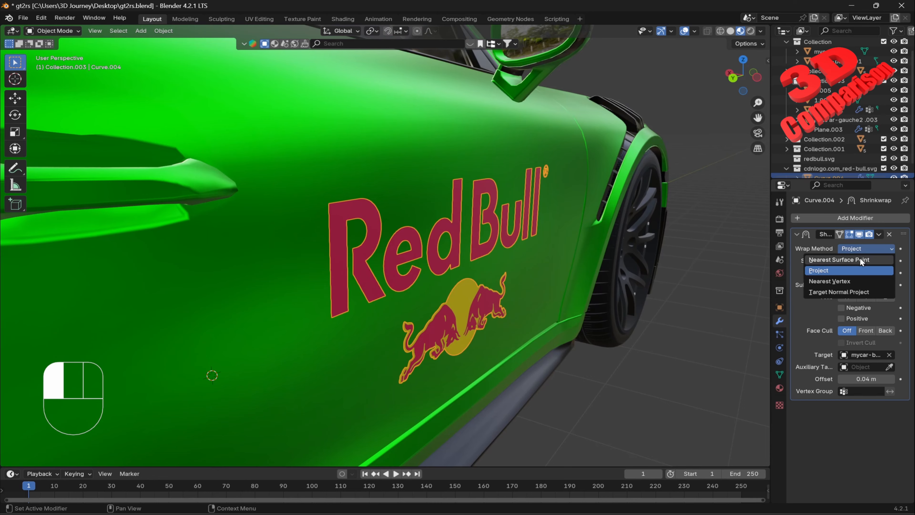
{"action": "left_click", "coordinate": [860, 258]}
{"action": "middle_click_drag", "start_coordinate": [539, 270], "coordinate": [526, 259]}
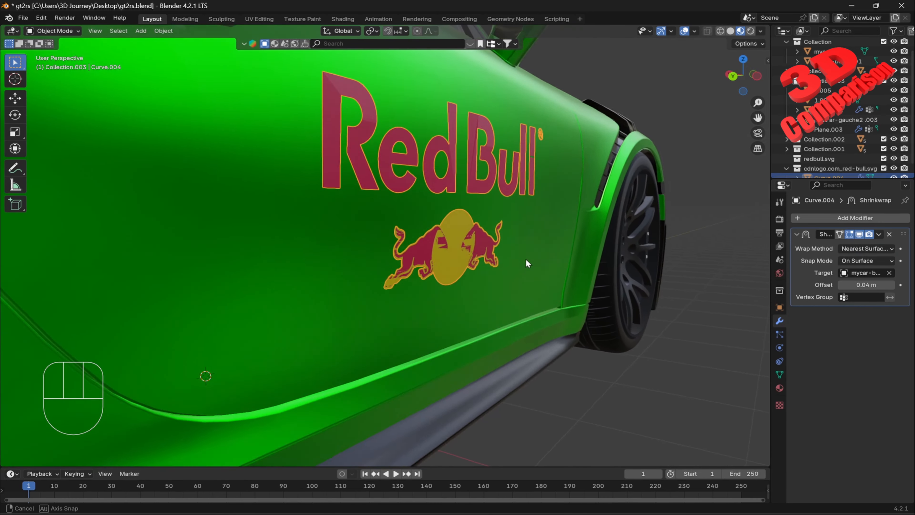
{"action": "scroll", "coordinate": [515, 258], "scroll_direction": "up", "scroll_amount": 3}
Step: Try the Nearest Vertex wrap method on the logo, followed by Target Normal Project
{"action": "left_click", "coordinate": [856, 250]}
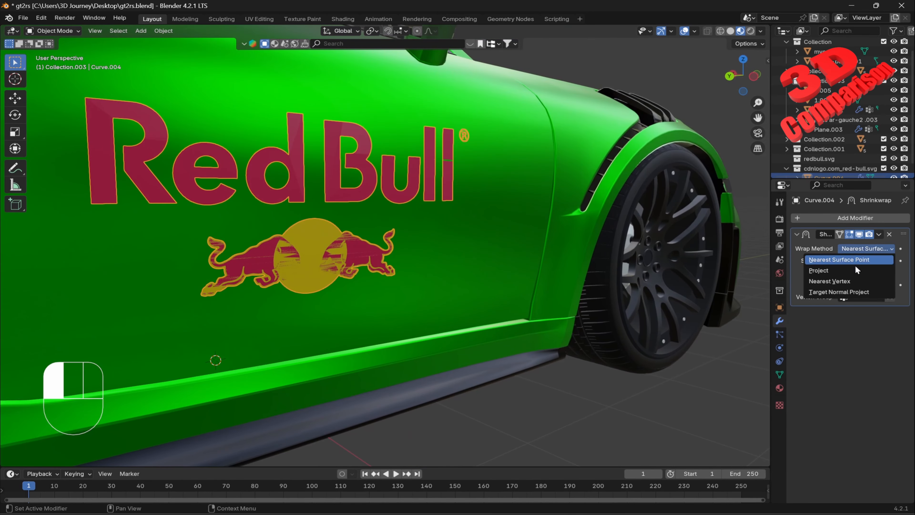
{"action": "left_click", "coordinate": [844, 276]}
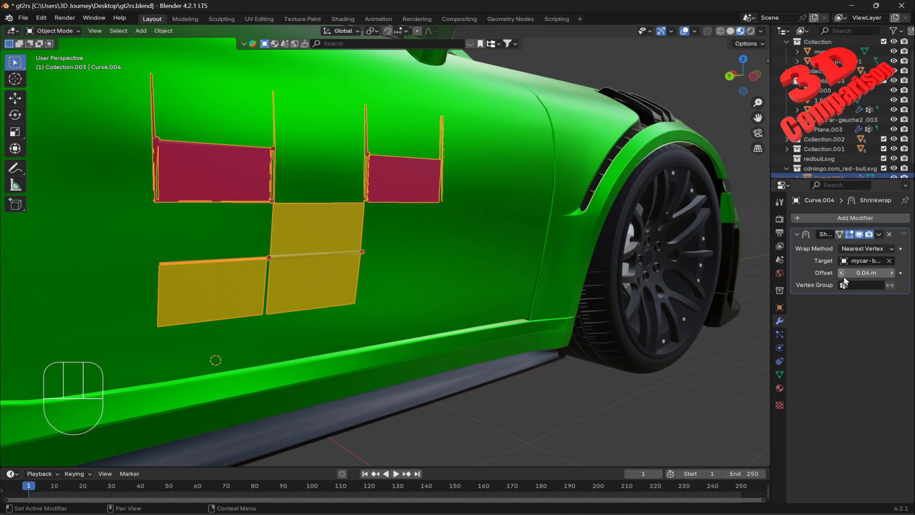
{"action": "left_click", "coordinate": [861, 249]}
{"action": "left_click", "coordinate": [853, 290]}
Step: Switch the wrap method back to Project and check the logo along the side of the car
{"action": "left_click", "coordinate": [865, 251]}
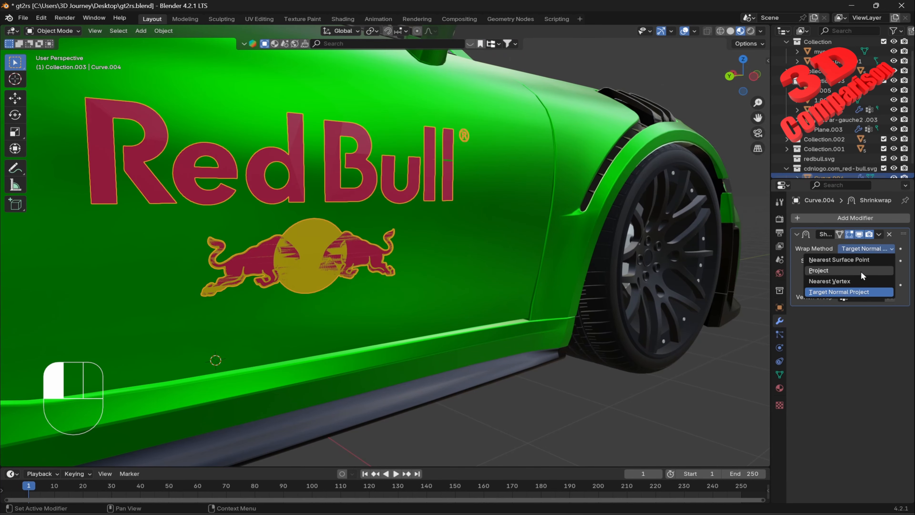
{"action": "left_click", "coordinate": [861, 271]}
{"action": "middle_click_drag", "start_coordinate": [426, 234], "coordinate": [498, 235]}
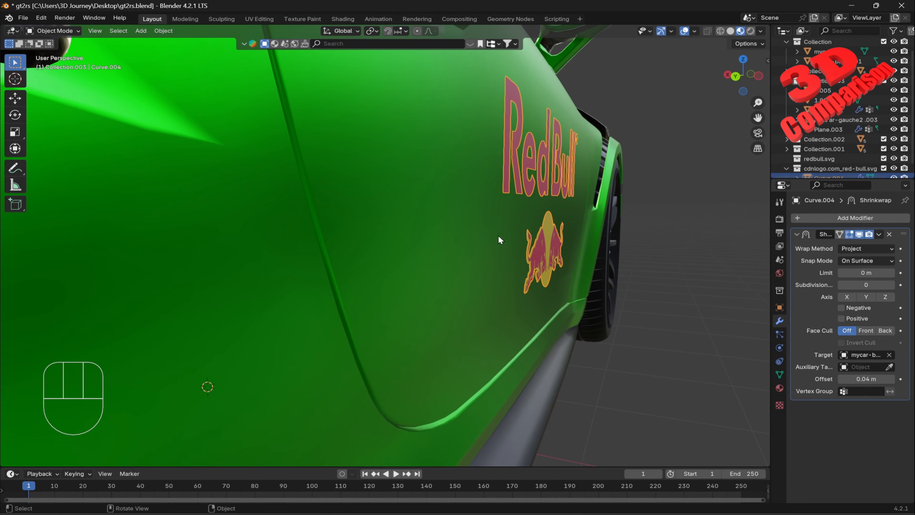
Step: Set the Shrinkwrap wrap method to Nearest Surface Point and inspect the bulls on the door up close
{"action": "left_click", "coordinate": [869, 249]}
{"action": "left_click", "coordinate": [857, 260]}
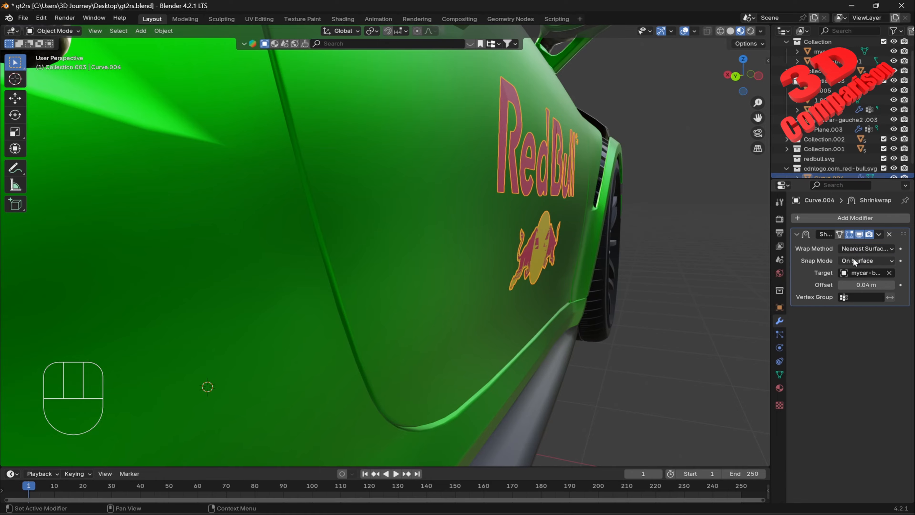
{"action": "middle_click_drag", "start_coordinate": [708, 229], "coordinate": [389, 257]}
{"action": "scroll", "coordinate": [388, 252], "scroll_direction": "up", "scroll_amount": 2}
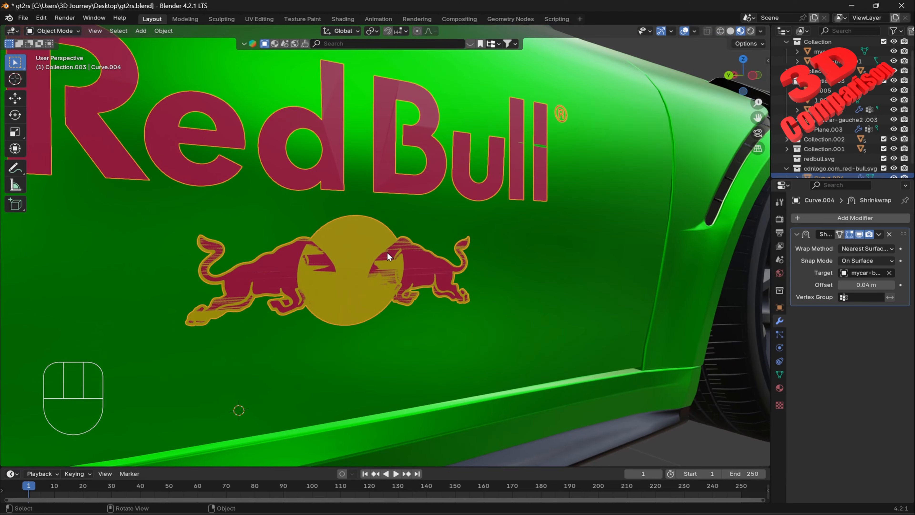
{"action": "scroll", "coordinate": [426, 234], "scroll_direction": "down", "scroll_amount": 2}
{"action": "key", "text": "g"}
{"action": "key", "text": "x"}
{"action": "key", "text": "Escape"}
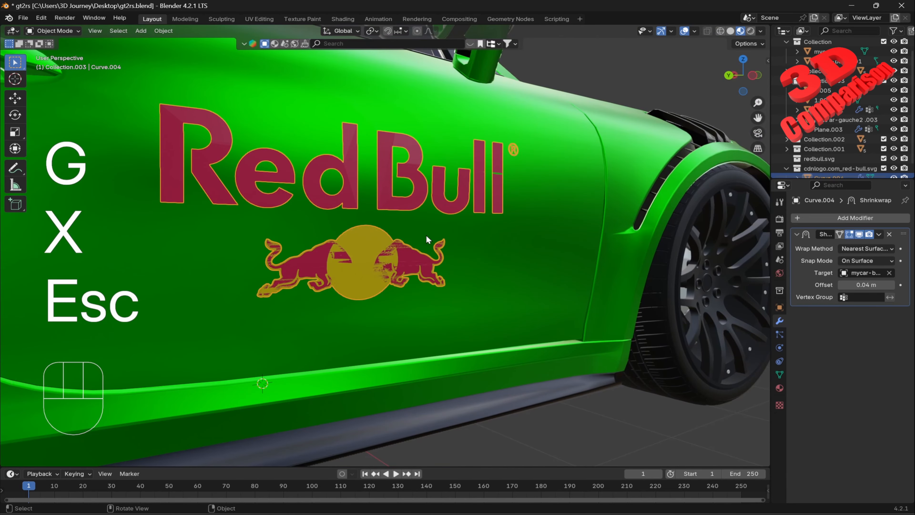
{"action": "middle_click_drag", "start_coordinate": [428, 238], "coordinate": [438, 260]}
{"action": "key", "text": "g"}
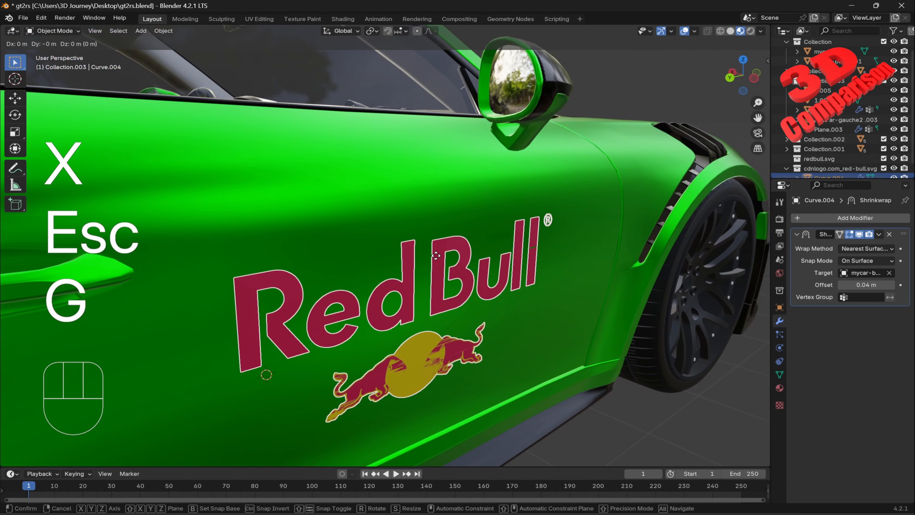
{"action": "key", "text": "x"}
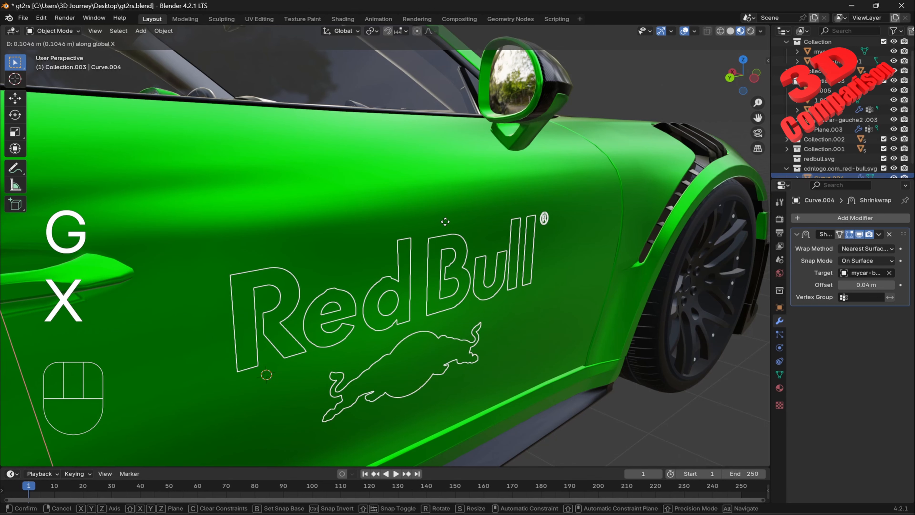
{"action": "key", "text": "Escape"}
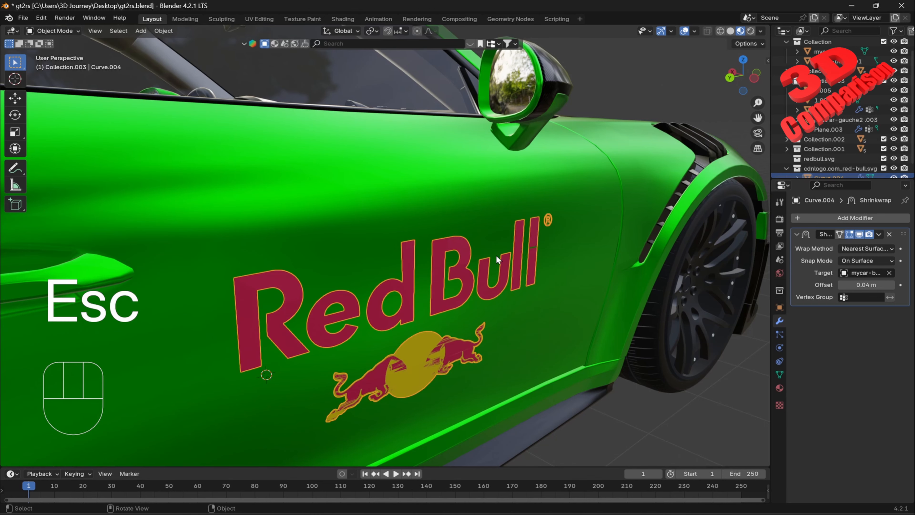
{"action": "middle_click_drag", "start_coordinate": [568, 214], "coordinate": [567, 200]}
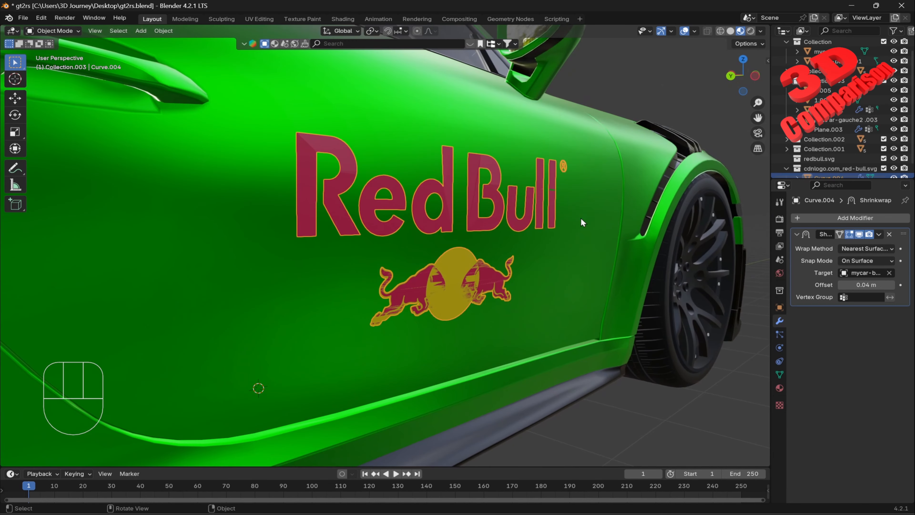
Step: Set the logo's Shrinkwrap offset to 0.05 m and inspect the bull's faces in Edit Mode
{"action": "left_click_drag", "start_coordinate": [866, 285], "coordinate": [864, 285]}
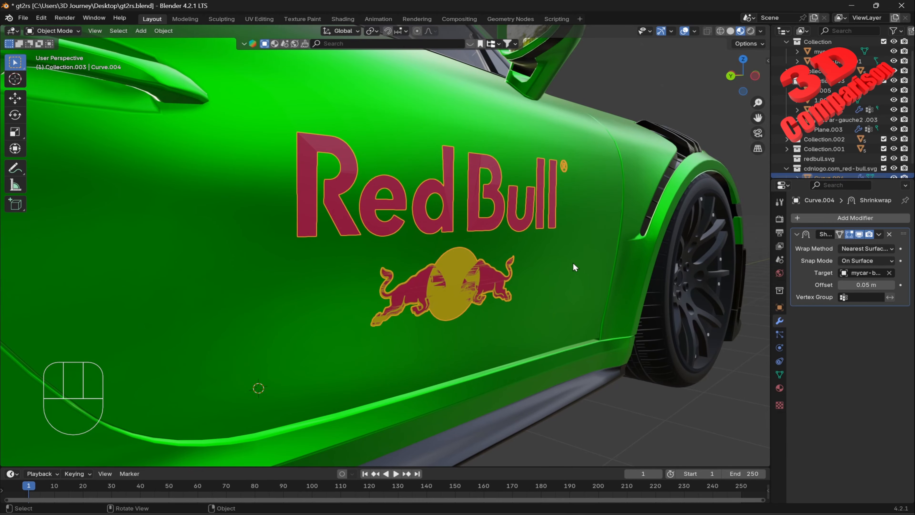
{"action": "middle_click_drag", "start_coordinate": [573, 263], "coordinate": [440, 291]}
{"action": "key", "text": "Tab"}
{"action": "left_click", "coordinate": [330, 296]}
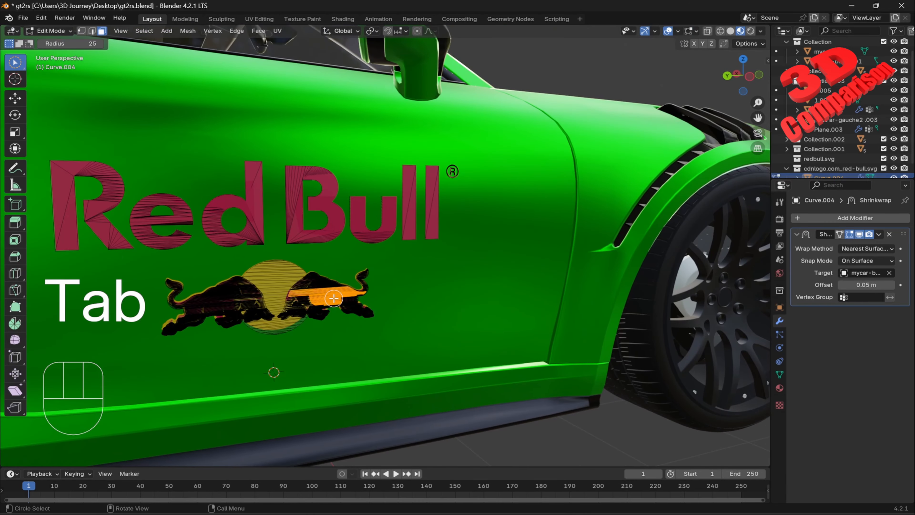
{"action": "middle_click_drag", "start_coordinate": [333, 301], "coordinate": [441, 259], "text": "shift"}
{"action": "scroll", "coordinate": [441, 259], "scroll_direction": "up", "scroll_amount": 5}
{"action": "scroll", "coordinate": [461, 239], "scroll_direction": "down", "scroll_amount": 8}
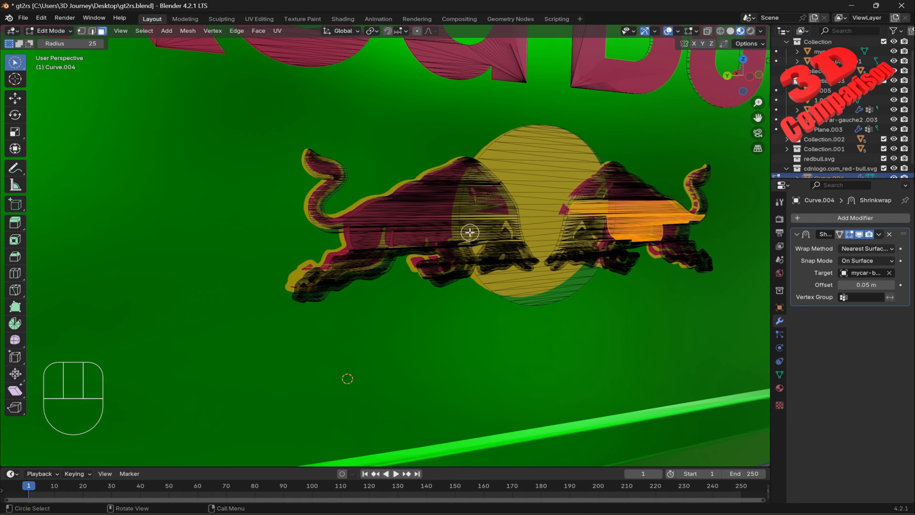
Step: Examine the bulls and yellow circle up close, comparing the mesh in Edit Mode with the result in Object Mode
{"action": "key", "text": "Tab"}
{"action": "scroll", "coordinate": [468, 222], "scroll_direction": "up", "scroll_amount": 4}
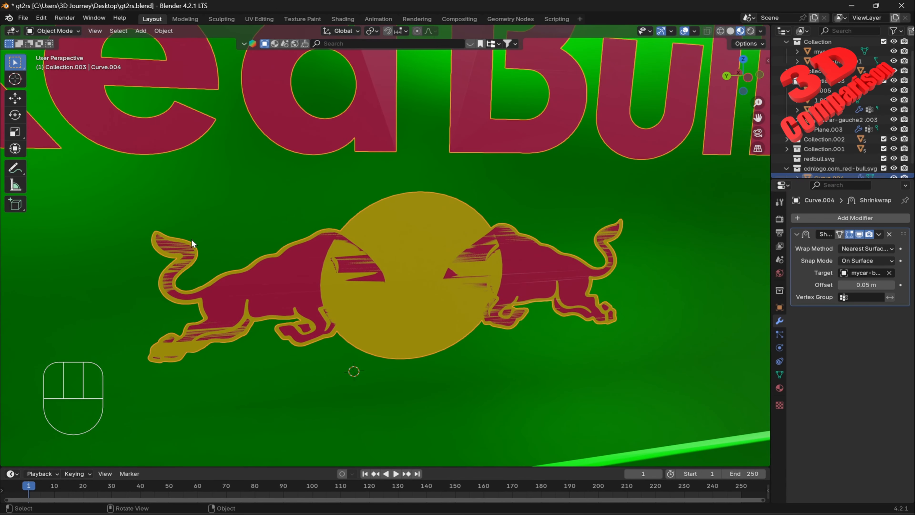
{"action": "left_click", "coordinate": [509, 257]}
{"action": "scroll", "coordinate": [533, 262], "scroll_direction": "down", "scroll_amount": 6}
{"action": "middle_click_drag", "start_coordinate": [523, 261], "coordinate": [538, 218]}
{"action": "key", "text": "Tab"}
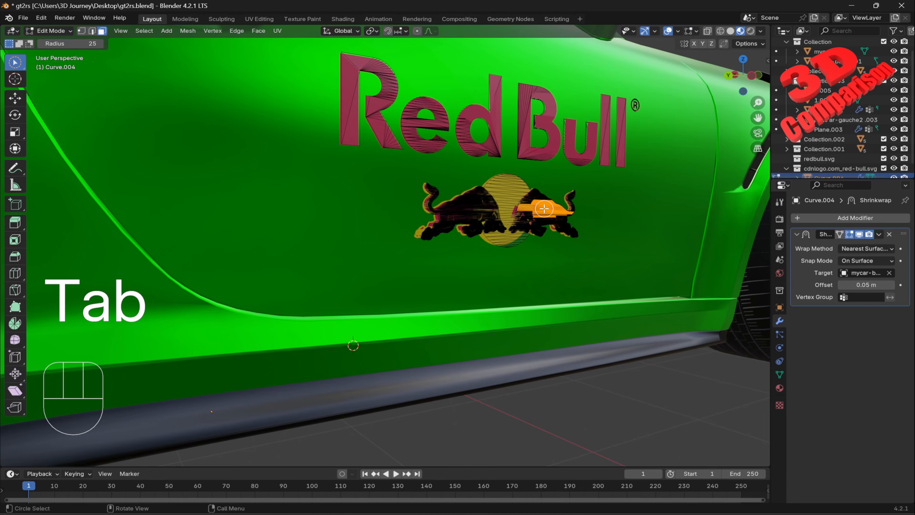
{"action": "scroll", "coordinate": [550, 211], "scroll_direction": "up", "scroll_amount": 5}
{"action": "scroll", "coordinate": [550, 211], "scroll_direction": "down", "scroll_amount": 4}
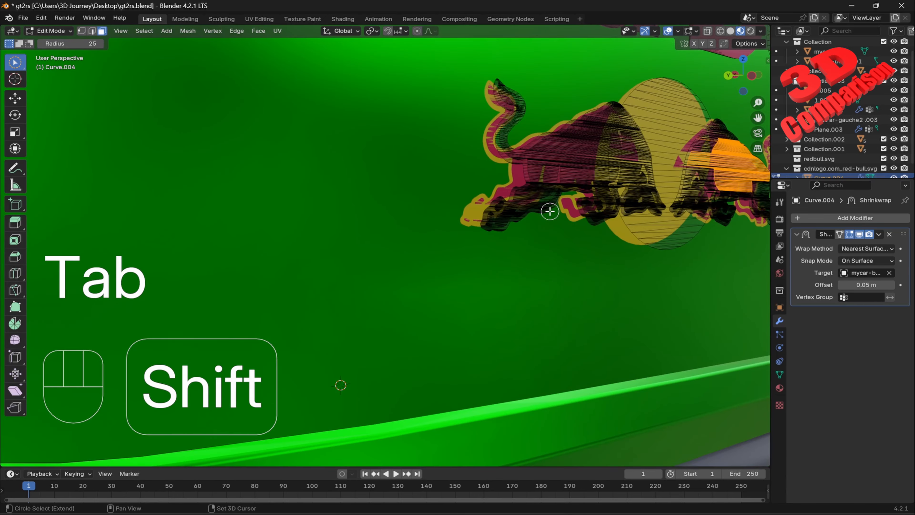
{"action": "middle_click_drag", "start_coordinate": [550, 211], "coordinate": [462, 244], "text": "shift"}
{"action": "scroll", "coordinate": [537, 242], "scroll_direction": "up", "scroll_amount": 3}
{"action": "key", "text": "Tab"}
{"action": "key", "text": "Tab"}
{"action": "key", "text": "Tab"}
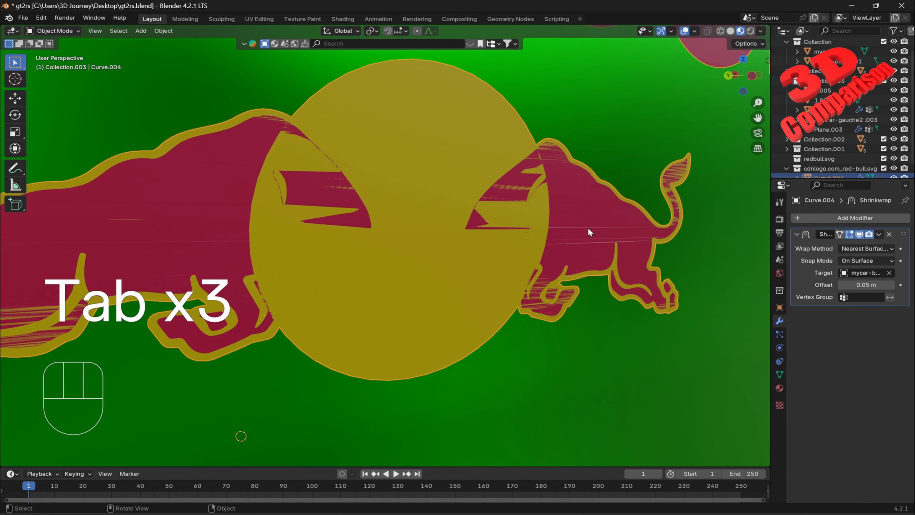
{"action": "scroll", "coordinate": [588, 229], "scroll_direction": "down", "scroll_amount": 6}
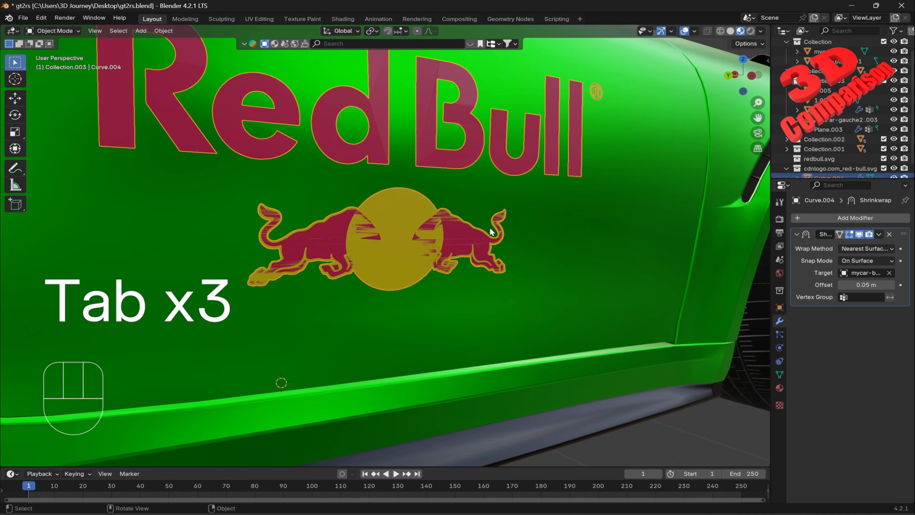
Step: Separate all of the logo's geometry into individual objects by material and return to Object Mode
{"action": "key", "text": "Tab"}
{"action": "key", "text": "a"}
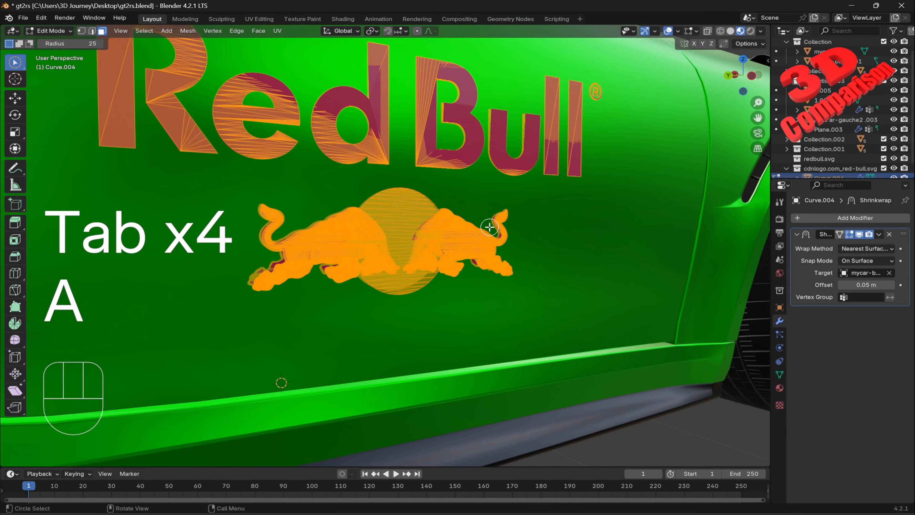
{"action": "key", "text": "p"}
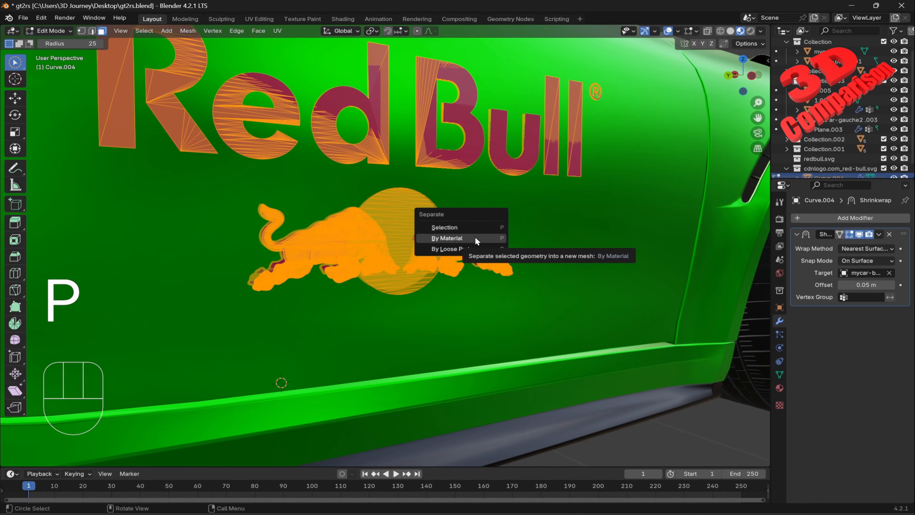
{"action": "left_click", "coordinate": [476, 238]}
{"action": "key", "text": "Tab"}
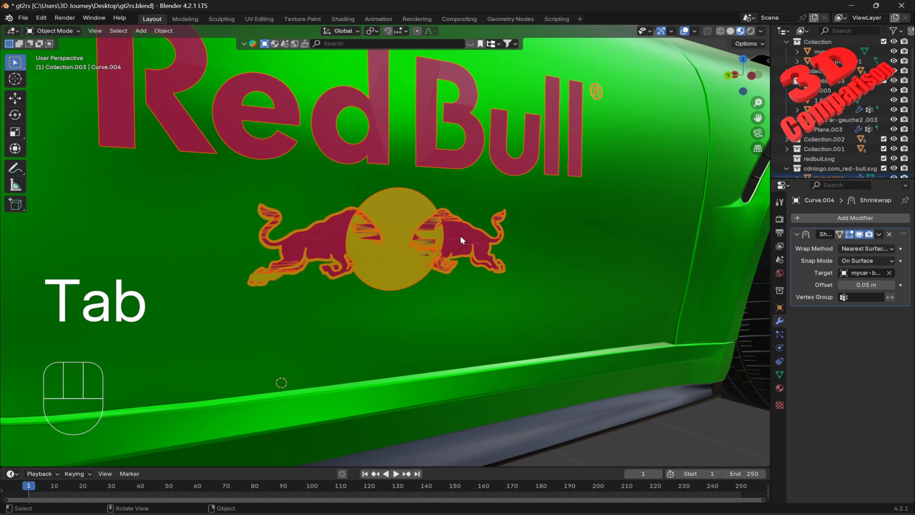
{"action": "middle_click_drag", "start_coordinate": [461, 242], "coordinate": [442, 317]}
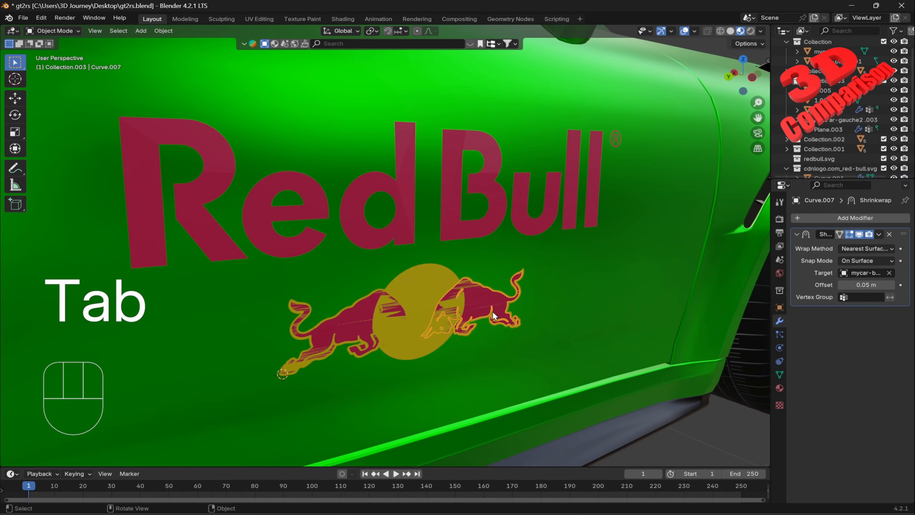
{"action": "key", "text": "g"}
{"action": "key", "text": "x"}
{"action": "key", "text": "Escape"}
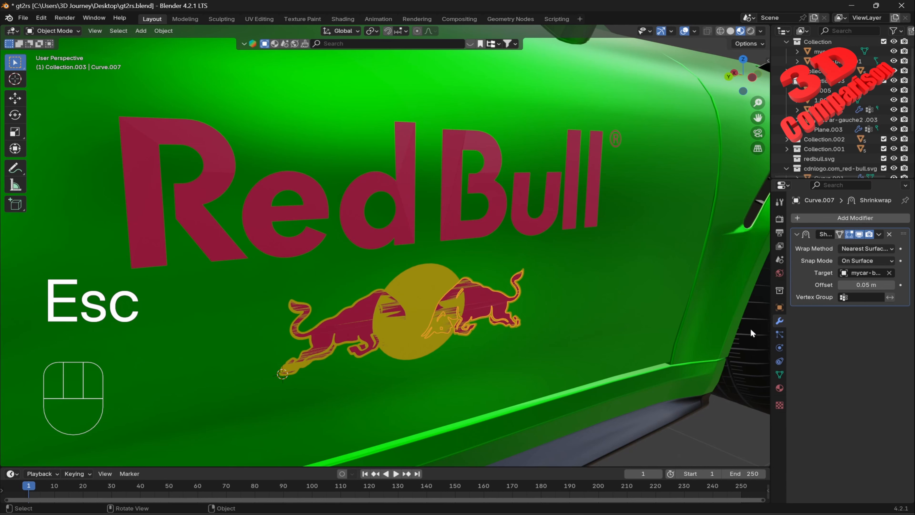
{"action": "key", "text": "p"}
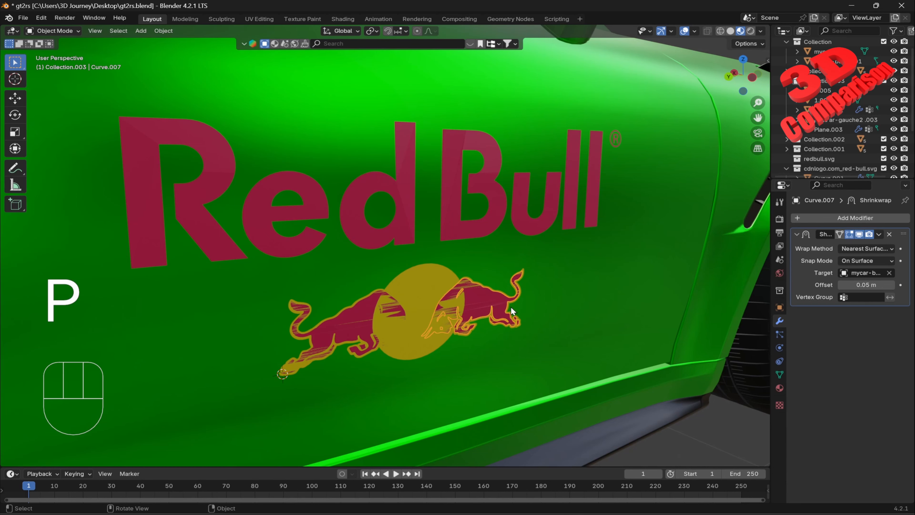
Step: Apply the Shrinkwrap modifier on the right bull and move the bull slightly out from the door along the X axis
{"action": "scroll", "coordinate": [584, 314], "scroll_direction": "down", "scroll_amount": 5}
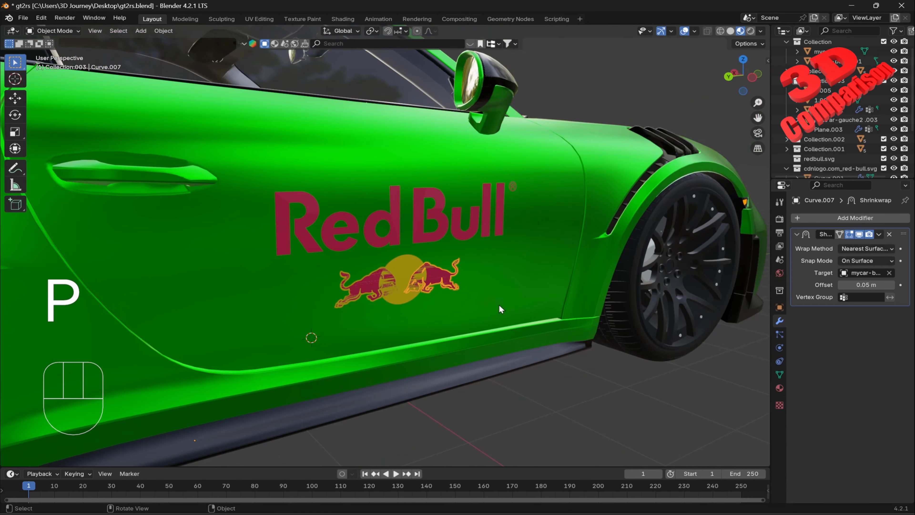
{"action": "left_click_drag", "start_coordinate": [874, 232], "coordinate": [852, 243]}
{"action": "scroll", "coordinate": [465, 294], "scroll_direction": "up", "scroll_amount": 5}
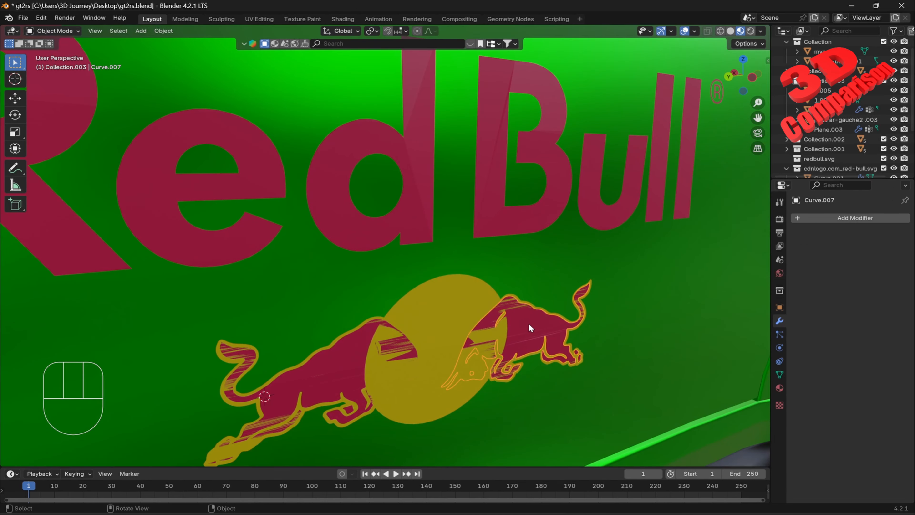
{"action": "key", "text": "g"}
{"action": "key", "text": "x"}
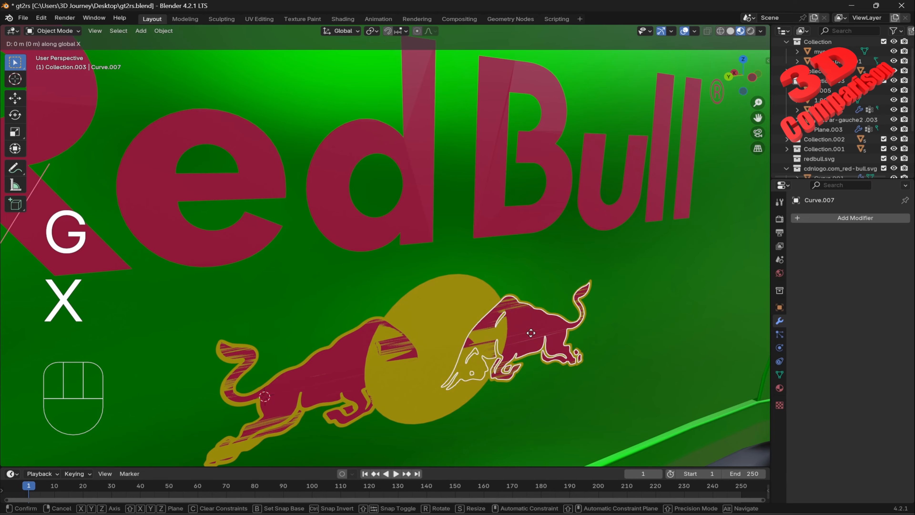
{"action": "left_click", "coordinate": [532, 332]}
Step: Select the left bull of the logo and bring the whole door side of the car into view
{"action": "middle_click_drag", "start_coordinate": [531, 332], "coordinate": [371, 277]}
{"action": "left_click", "coordinate": [183, 275]}
{"action": "middle_click_drag", "start_coordinate": [184, 276], "coordinate": [388, 291]}
{"action": "scroll", "coordinate": [465, 289], "scroll_direction": "down", "scroll_amount": 5}
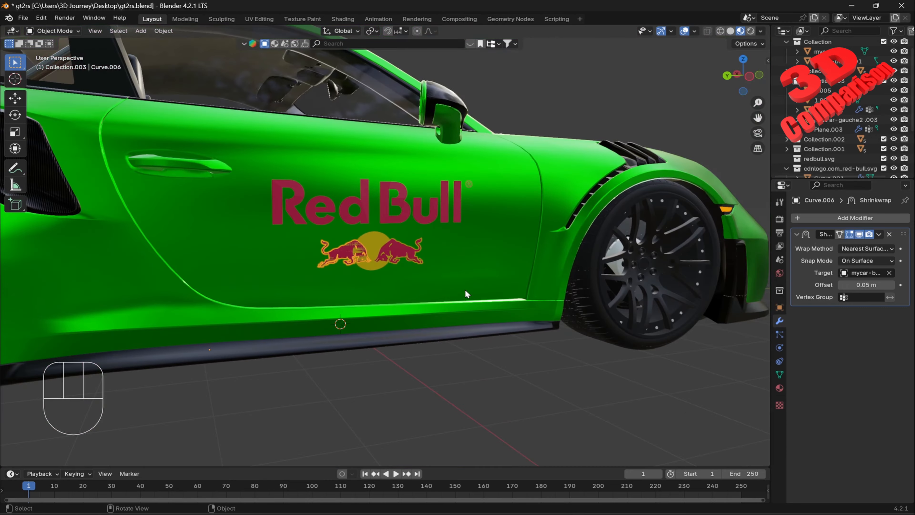
{"action": "middle_click_drag", "start_coordinate": [465, 289], "coordinate": [478, 279]}
{"action": "key", "text": "g"}
{"action": "key", "text": "x"}
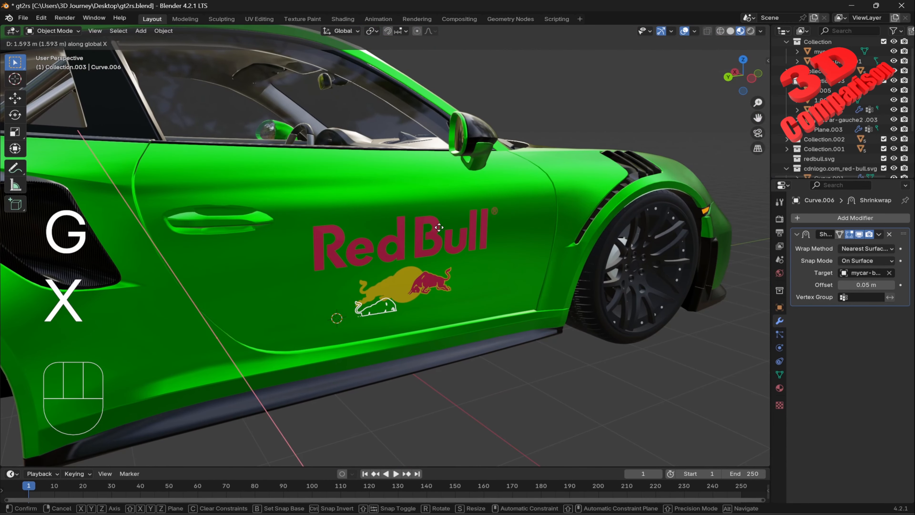
{"action": "key", "text": "Escape"}
{"action": "key", "text": "g"}
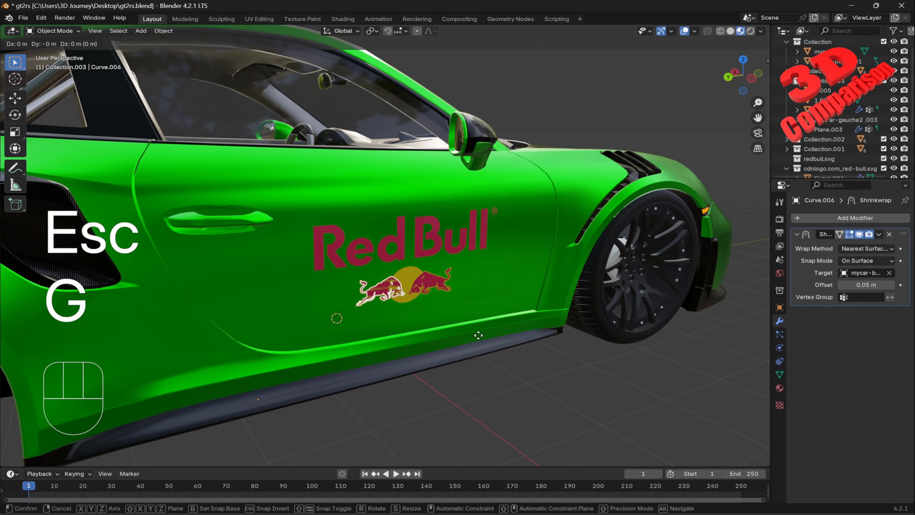
{"action": "key", "text": "x"}
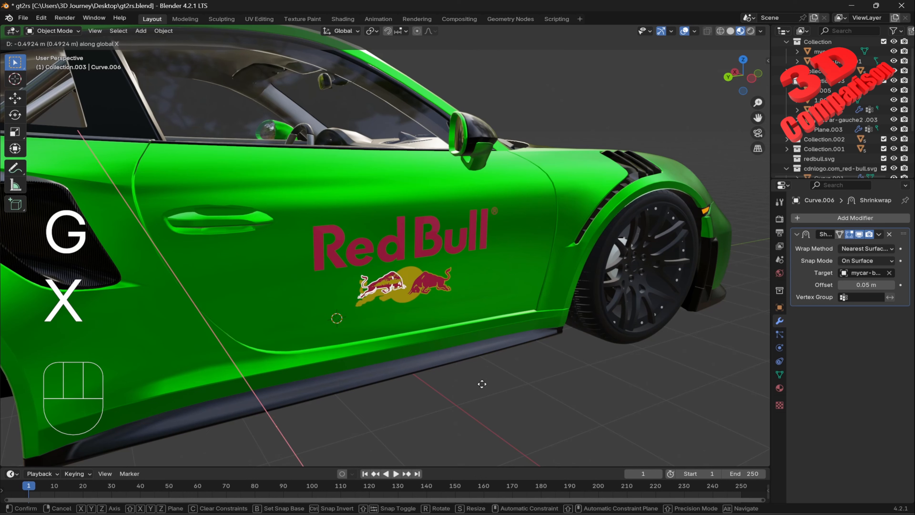
{"action": "key", "text": "Escape"}
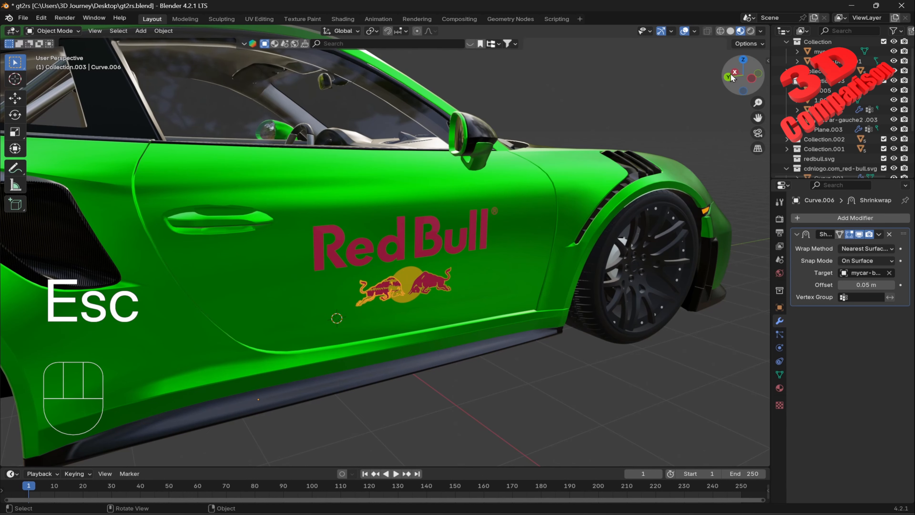
Step: Apply the left bull's Shrinkwrap modifier and move the bull slightly out from the yellow circle along the X axis
{"action": "left_click", "coordinate": [879, 235]}
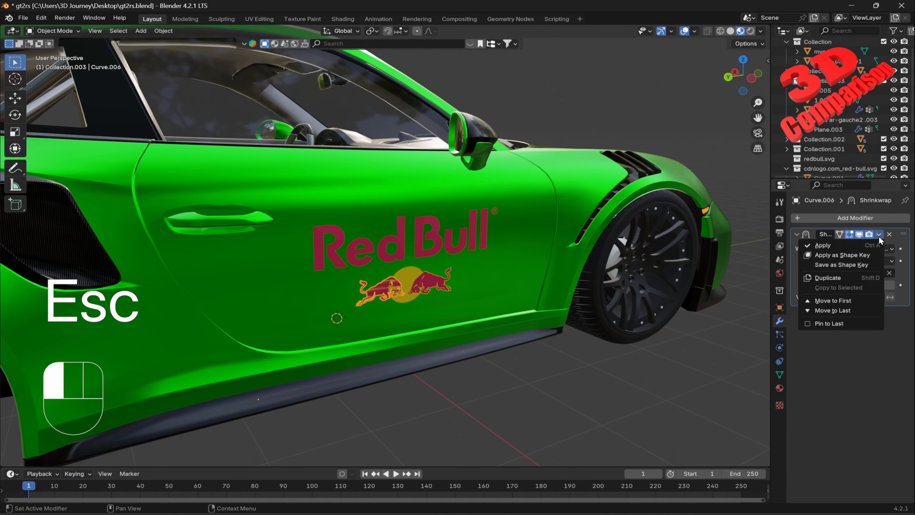
{"action": "left_click", "coordinate": [825, 245]}
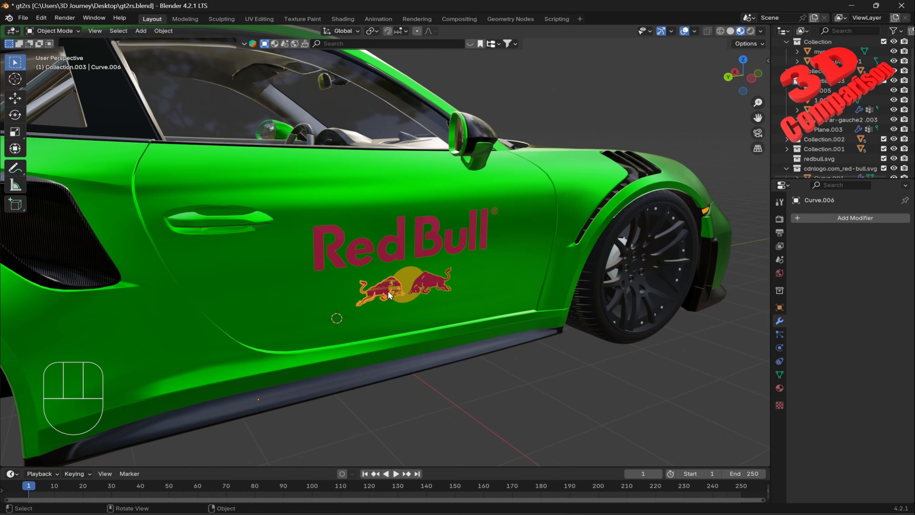
{"action": "scroll", "coordinate": [388, 291], "scroll_direction": "up", "scroll_amount": 3}
{"action": "key", "text": "g"}
{"action": "key", "text": "x"}
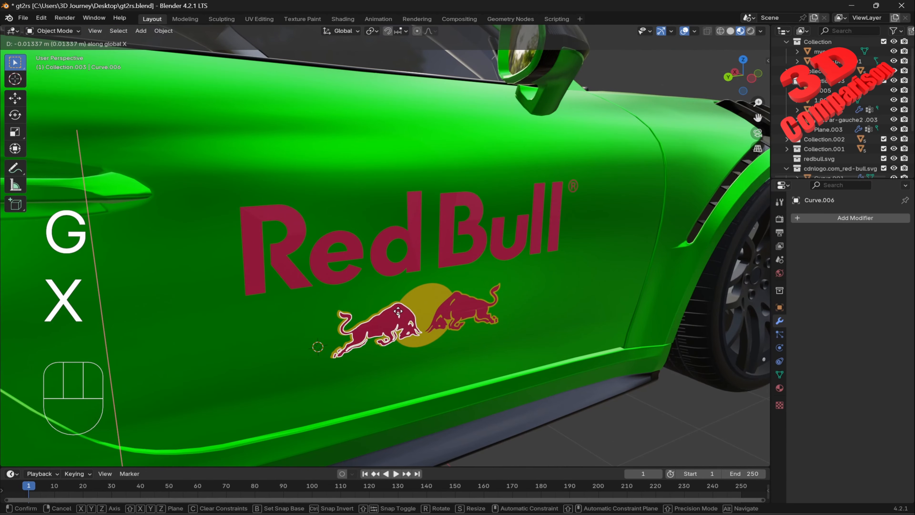
{"action": "left_click", "coordinate": [435, 312]}
Step: Examine both bulls up close and from an angle, checking how they sit over the yellow circle and door
{"action": "scroll", "coordinate": [434, 312], "scroll_direction": "up", "scroll_amount": 1}
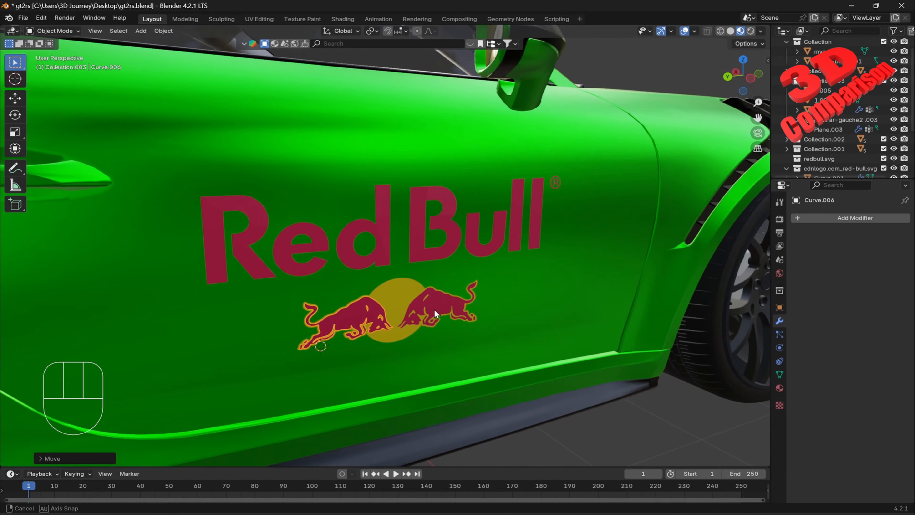
{"action": "scroll", "coordinate": [417, 306], "scroll_direction": "down", "scroll_amount": 2}
{"action": "left_click", "coordinate": [326, 263]}
{"action": "scroll", "coordinate": [323, 260], "scroll_direction": "up", "scroll_amount": 8}
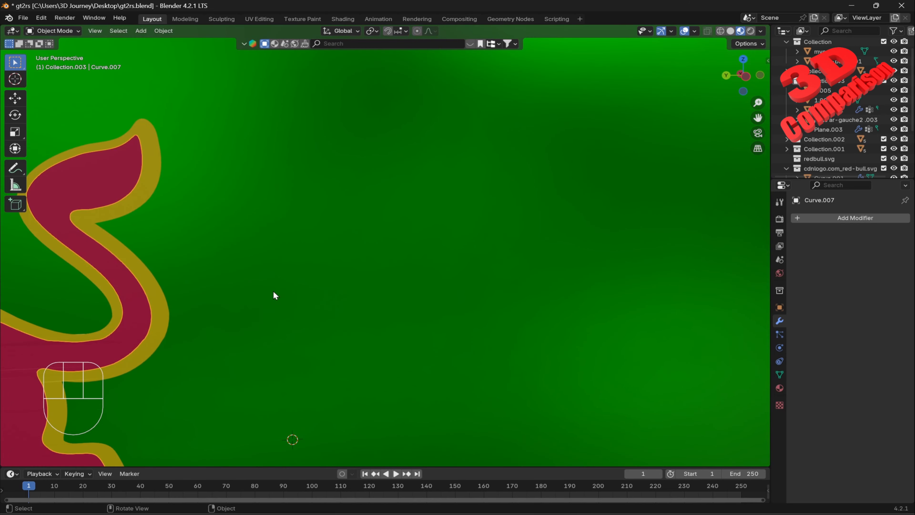
{"action": "middle_click_drag", "start_coordinate": [273, 291], "coordinate": [325, 278], "text": "shift"}
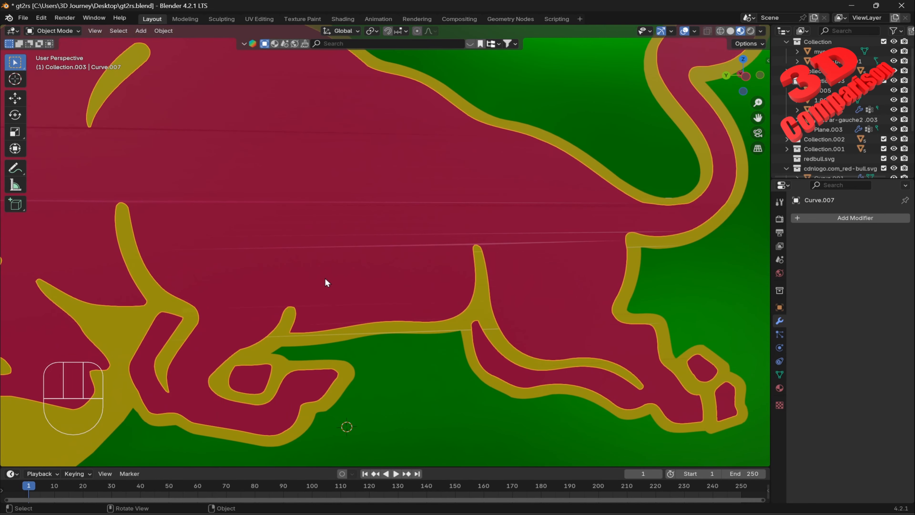
{"action": "scroll", "coordinate": [326, 279], "scroll_direction": "down", "scroll_amount": 5}
{"action": "scroll", "coordinate": [341, 244], "scroll_direction": "up", "scroll_amount": 4}
{"action": "scroll", "coordinate": [531, 230], "scroll_direction": "down", "scroll_amount": 8}
{"action": "scroll", "coordinate": [495, 241], "scroll_direction": "up", "scroll_amount": 3}
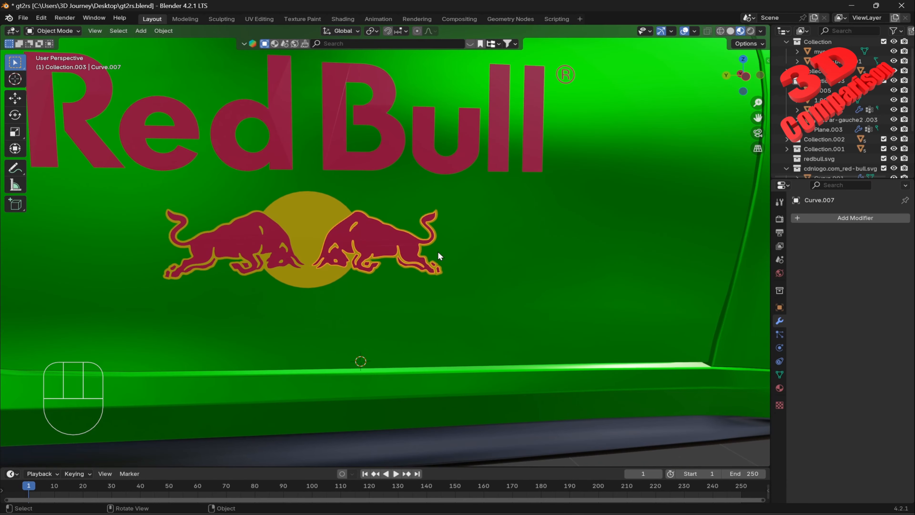
{"action": "middle_click_drag", "start_coordinate": [435, 252], "coordinate": [481, 268]}
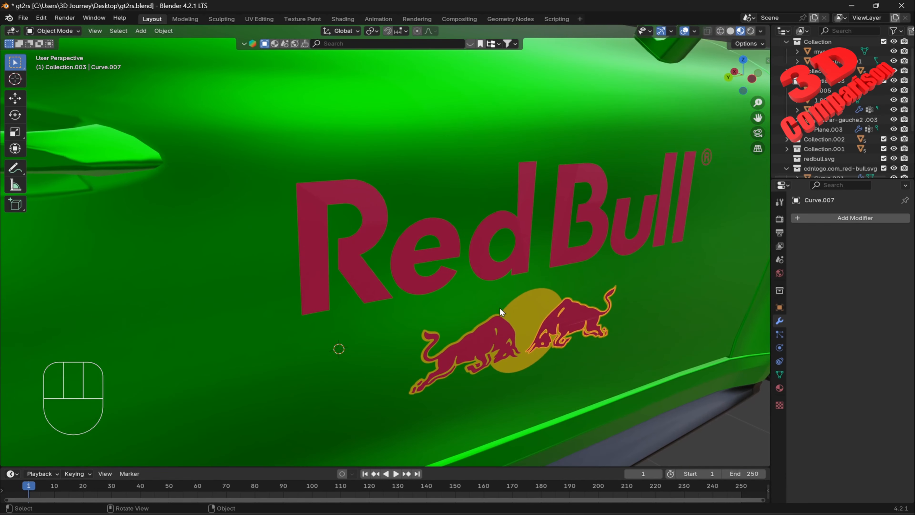
Step: Switch to the browser and download the PNG version of the Red Bull logo with the bulls under the lettering from cdnlogo.com
{"action": "middle_click_drag", "start_coordinate": [500, 308], "coordinate": [493, 282]}
{"action": "scroll", "coordinate": [479, 251], "scroll_direction": "up", "scroll_amount": 5}
{"action": "scroll", "coordinate": [510, 234], "scroll_direction": "down", "scroll_amount": 7}
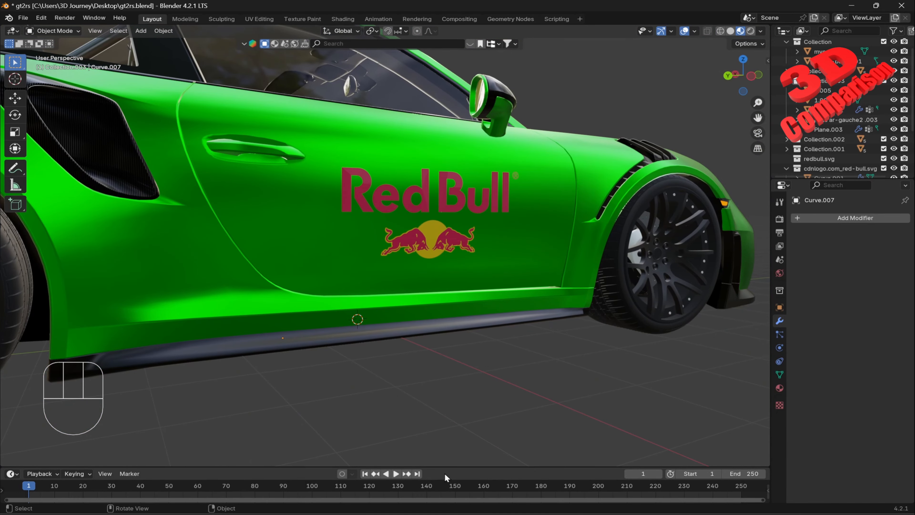
{"action": "left_click", "coordinate": [533, 465]}
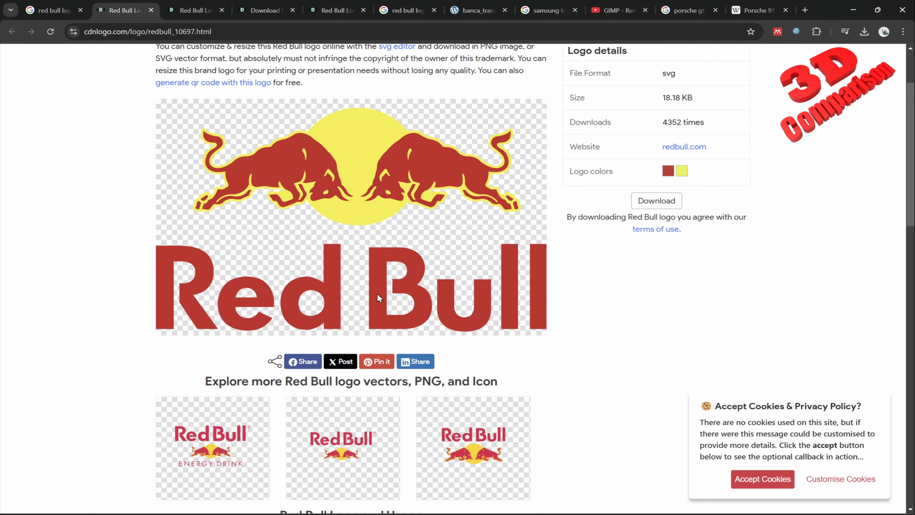
{"action": "scroll", "coordinate": [488, 438], "scroll_direction": "down", "scroll_amount": 1}
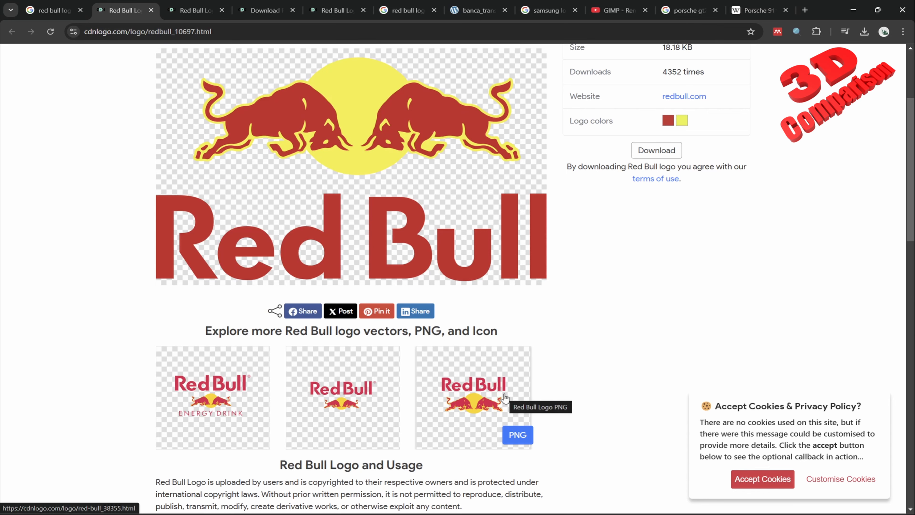
{"action": "left_click", "coordinate": [493, 399]}
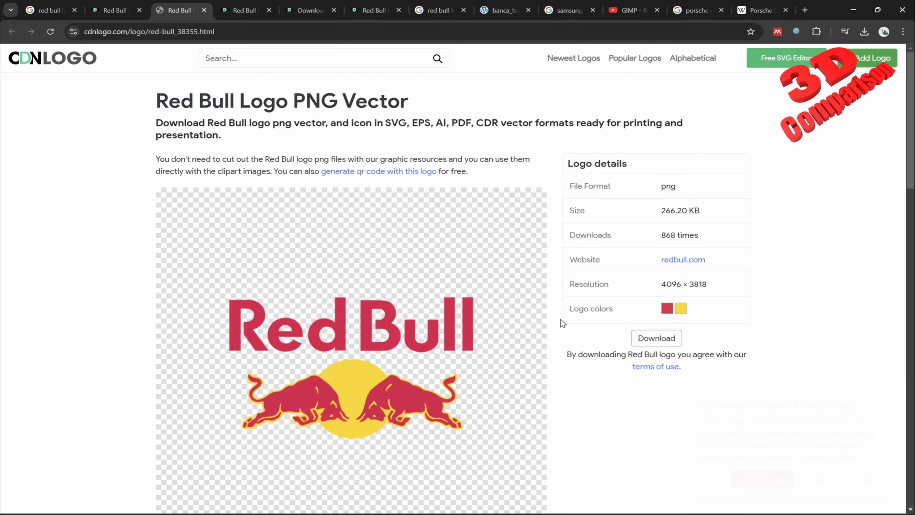
{"action": "left_click", "coordinate": [640, 337]}
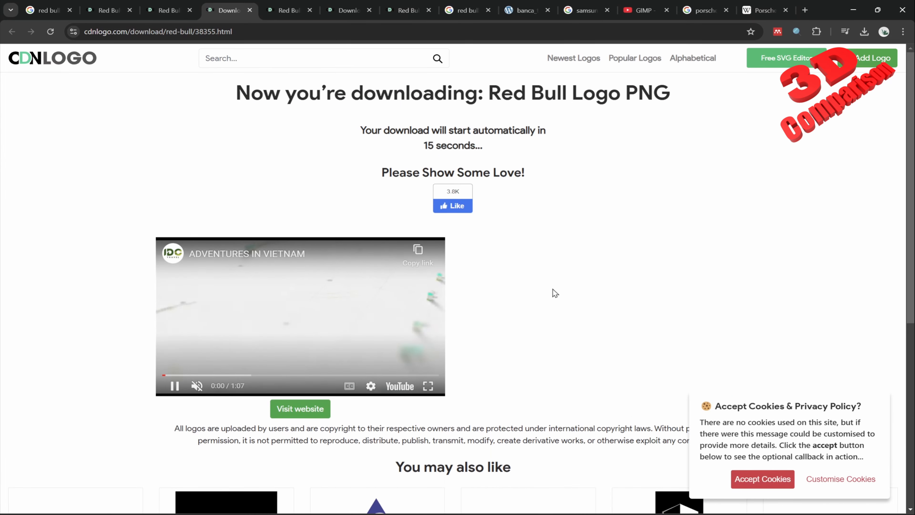
{"action": "left_click", "coordinate": [175, 386]}
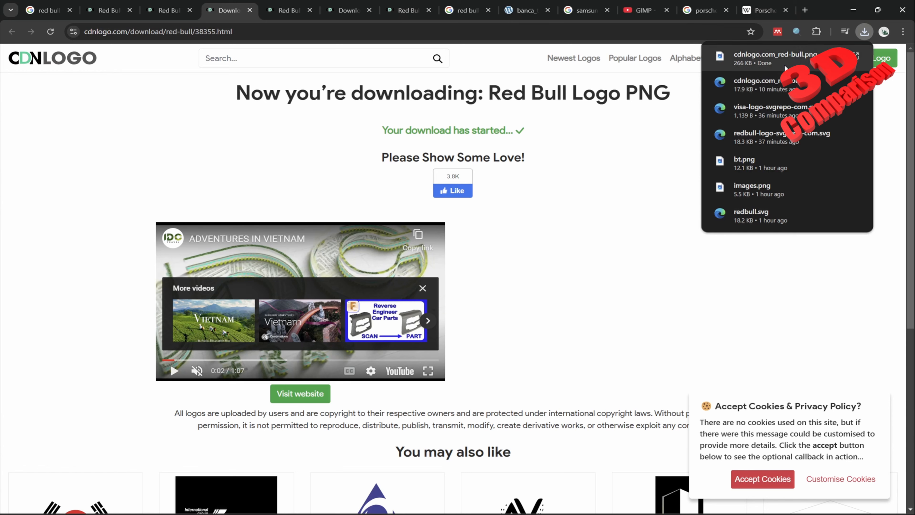
Step: Return to Blender, select the car body and enter Edit Mode facing the undecorated door on the opposite side
{"action": "left_click", "coordinate": [578, 465]}
{"action": "scroll", "coordinate": [549, 268], "scroll_direction": "down", "scroll_amount": 5}
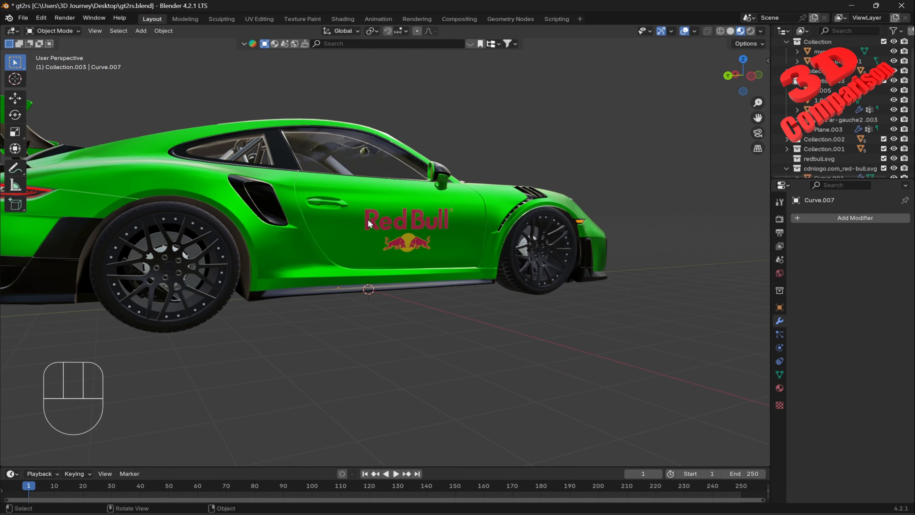
{"action": "middle_click_drag", "start_coordinate": [549, 268], "coordinate": [578, 232]}
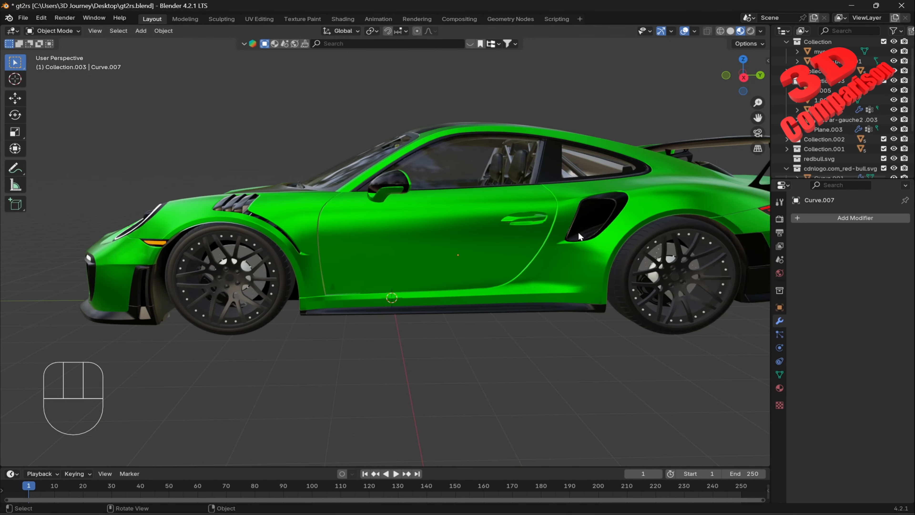
{"action": "left_click", "coordinate": [461, 250]}
{"action": "key", "text": "Caps_Lock"}
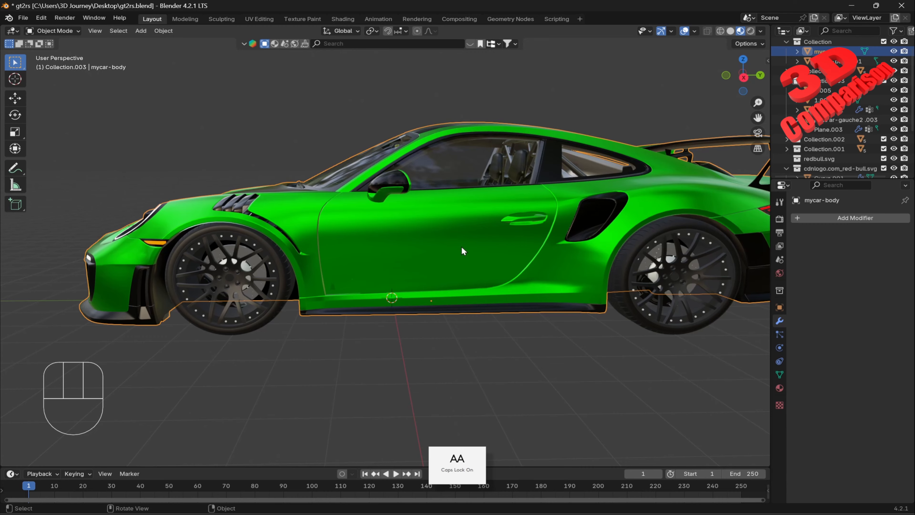
{"action": "key", "text": "Caps_Lock"}
{"action": "key", "text": "Tab"}
{"action": "scroll", "coordinate": [461, 247], "scroll_direction": "up", "scroll_amount": 5}
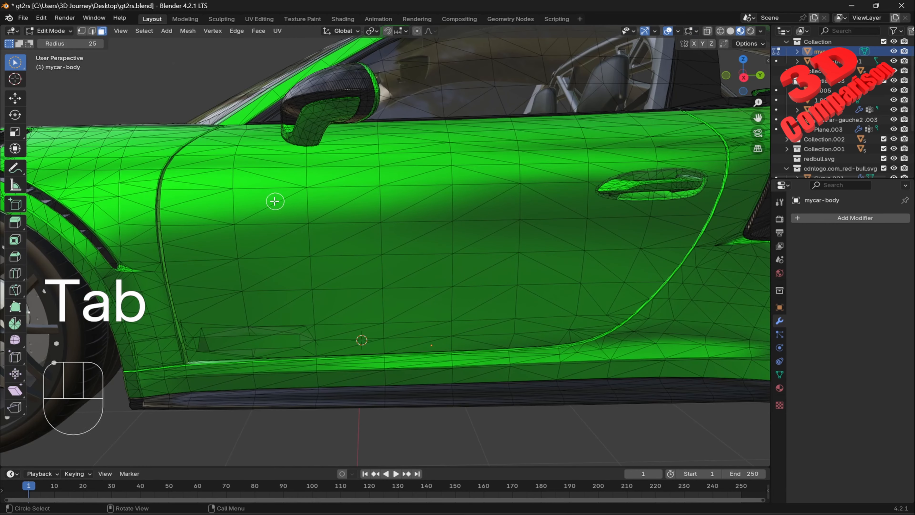
Step: Try separating a rectangular block of faces on the undecorated door from the car body by selection
{"action": "mouse_move", "coordinate": [276, 202]}
{"action": "left_mouse_down"}
{"action": "mouse_move", "coordinate": [276, 289]}
{"action": "mouse_move", "coordinate": [329, 298]}
{"action": "mouse_move", "coordinate": [546, 298]}
{"action": "mouse_move", "coordinate": [544, 199]}
{"action": "mouse_move", "coordinate": [367, 200]}
{"action": "mouse_move", "coordinate": [340, 270]}
{"action": "mouse_move", "coordinate": [484, 235]}
{"action": "mouse_move", "coordinate": [412, 239]}
{"action": "left_mouse_up"}
{"action": "key", "text": "p"}
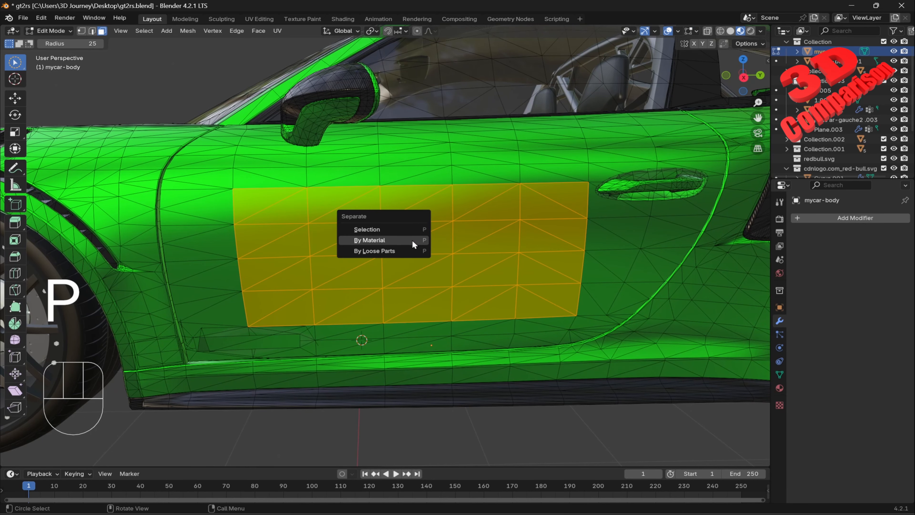
{"action": "left_click", "coordinate": [403, 229]}
{"action": "key", "text": "Tab"}
{"action": "scroll", "coordinate": [411, 245], "scroll_direction": "down", "scroll_amount": 8}
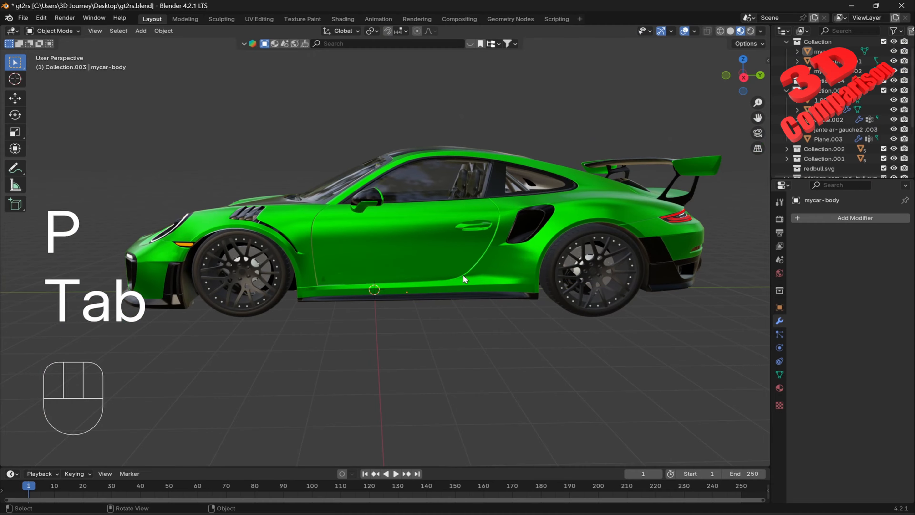
{"action": "middle_click_drag", "start_coordinate": [462, 275], "coordinate": [511, 294]}
{"action": "scroll", "coordinate": [497, 301], "scroll_direction": "up", "scroll_amount": 7}
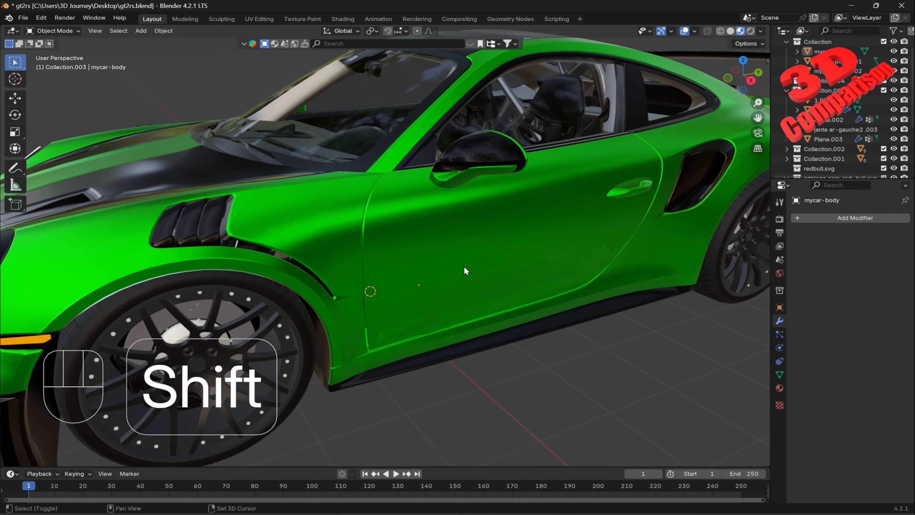
{"action": "middle_click_drag", "start_coordinate": [464, 266], "coordinate": [437, 254]}
{"action": "scroll", "coordinate": [385, 266], "scroll_direction": "up", "scroll_amount": 6}
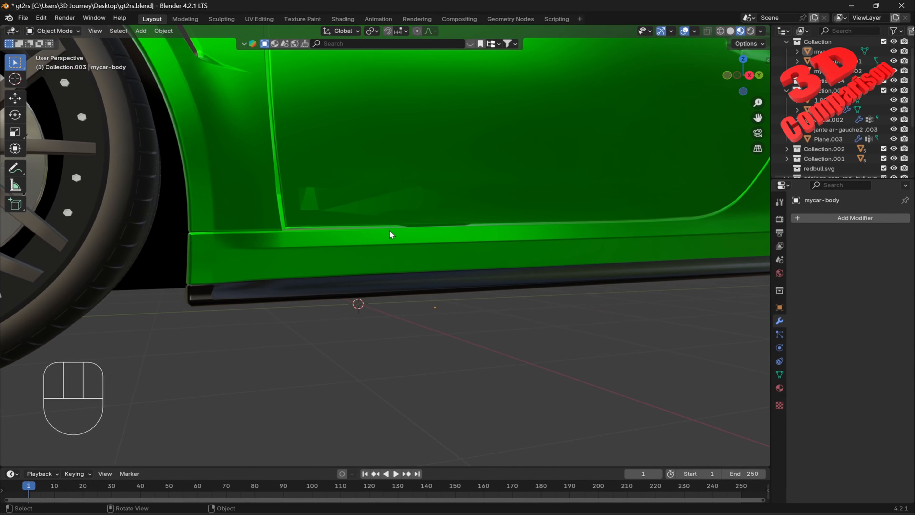
Step: Undo the separation of the door faces, inspect the lower door surface and reopen the body mesh in Edit Mode
{"action": "scroll", "coordinate": [385, 201], "scroll_direction": "down", "scroll_amount": 6}
{"action": "key", "text": "ctrl+z"}
{"action": "key", "text": "ctrl+z"}
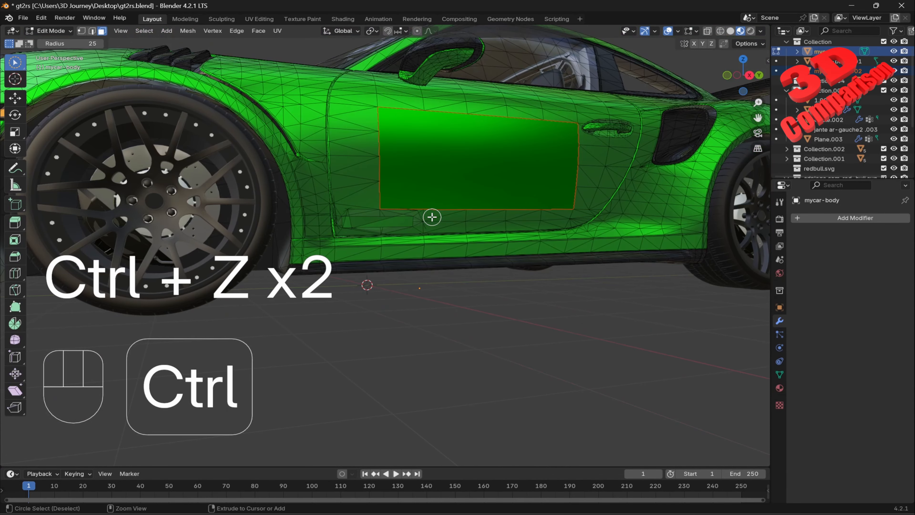
{"action": "key", "text": "ctrl+z"}
{"action": "middle_click_drag", "start_coordinate": [458, 312], "coordinate": [409, 247]}
{"action": "key", "text": "Tab"}
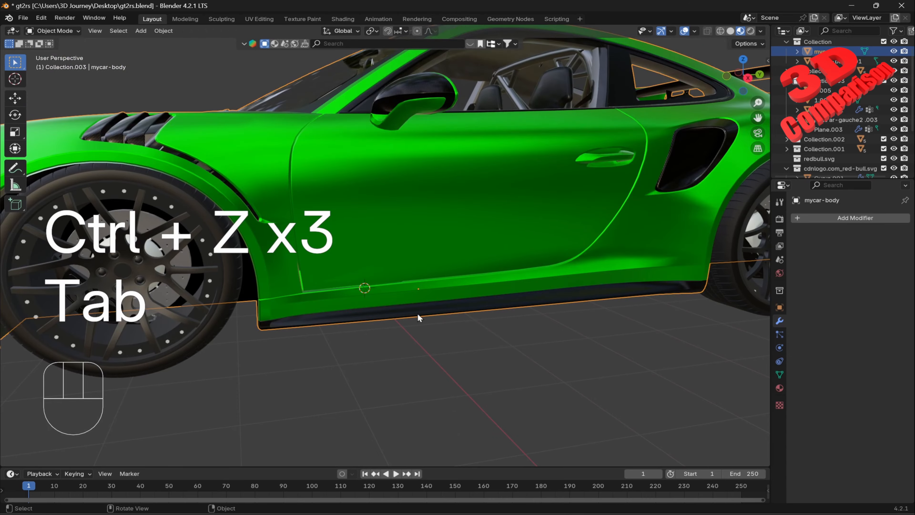
{"action": "middle_click_drag", "start_coordinate": [417, 314], "coordinate": [433, 250]}
{"action": "scroll", "coordinate": [426, 238], "scroll_direction": "up", "scroll_amount": 6}
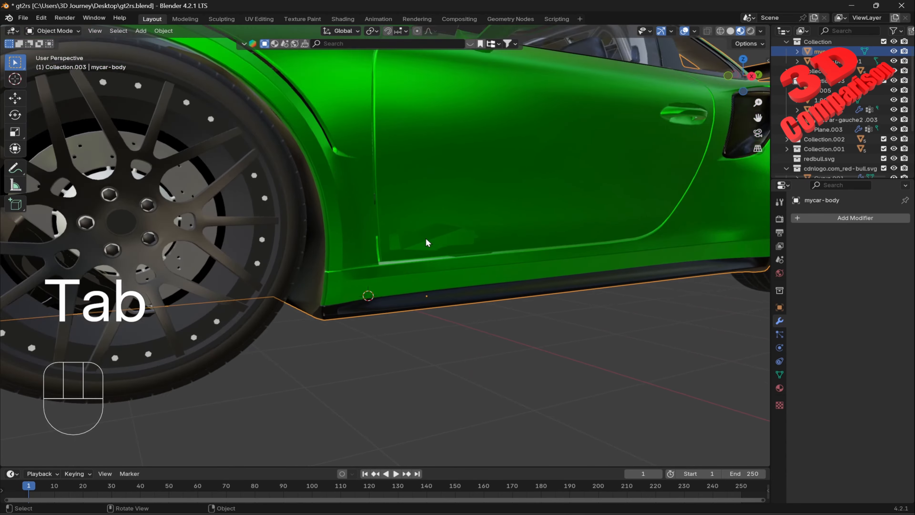
{"action": "key", "text": "Tab"}
{"action": "scroll", "coordinate": [505, 215], "scroll_direction": "down", "scroll_amount": 5}
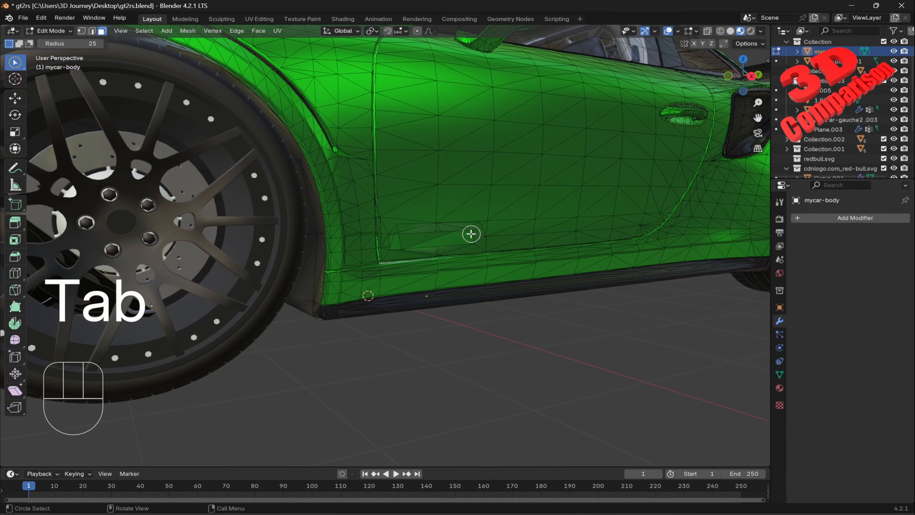
{"action": "middle_click_drag", "start_coordinate": [472, 235], "coordinate": [416, 251]}
Step: Mark the corners of the intended logo area on the door by selecting individual faces
{"action": "left_click", "coordinate": [357, 202]}
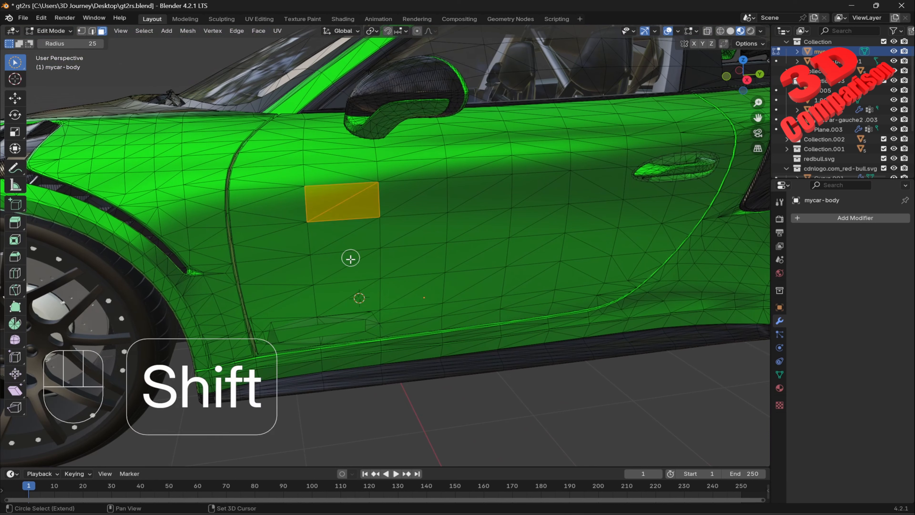
{"action": "left_click", "coordinate": [374, 297], "text": "shift"}
{"action": "left_click", "coordinate": [360, 210]}
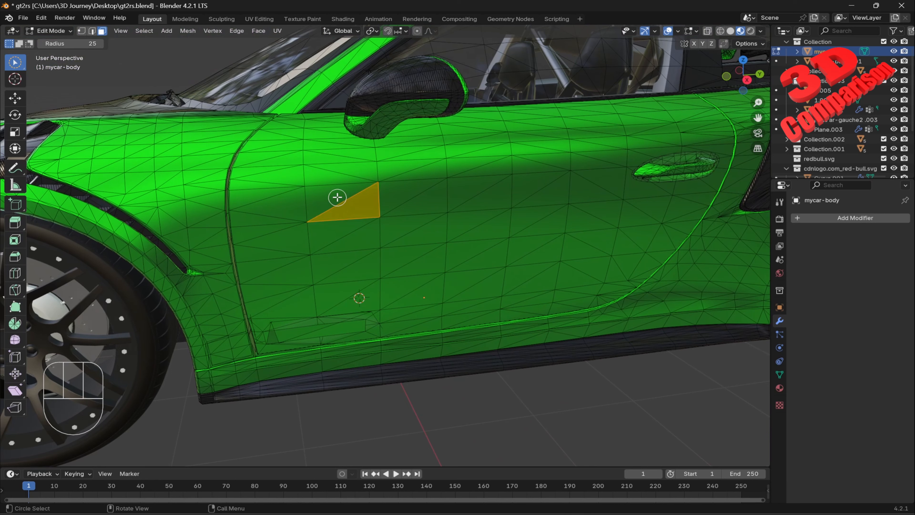
{"action": "left_click", "coordinate": [337, 198]}
{"action": "left_click", "coordinate": [348, 297], "text": "shift"}
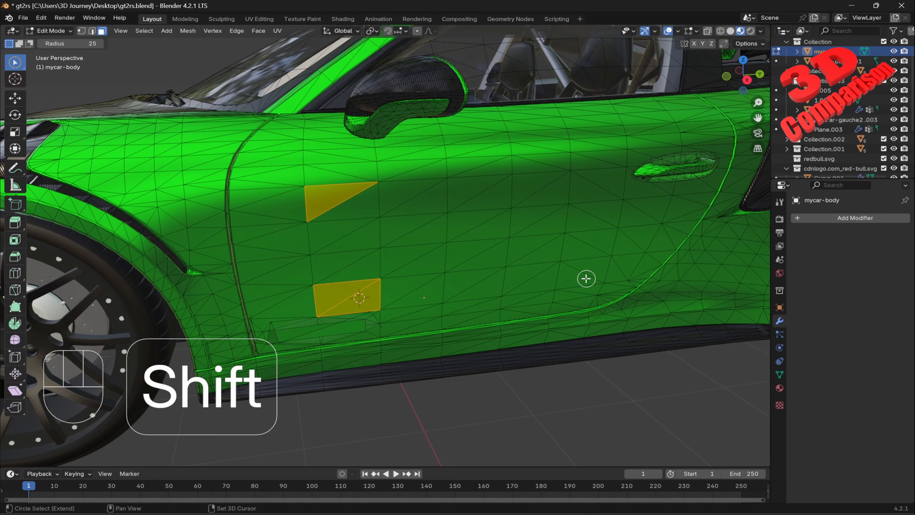
{"action": "left_click", "coordinate": [585, 275], "text": "shift"}
Step: Select a block of door faces five quads wide and four high and separate it from the car body by selection
{"action": "mouse_move", "coordinate": [346, 197]}
{"action": "left_mouse_down"}
{"action": "mouse_move", "coordinate": [363, 290]}
{"action": "mouse_move", "coordinate": [547, 270]}
{"action": "mouse_move", "coordinate": [578, 202]}
{"action": "mouse_move", "coordinate": [576, 177]}
{"action": "mouse_move", "coordinate": [405, 196]}
{"action": "mouse_move", "coordinate": [521, 217]}
{"action": "mouse_move", "coordinate": [431, 245]}
{"action": "mouse_move", "coordinate": [427, 230]}
{"action": "left_mouse_up"}
{"action": "left_click_drag", "start_coordinate": [538, 159], "coordinate": [589, 158], "text": "ctrl"}
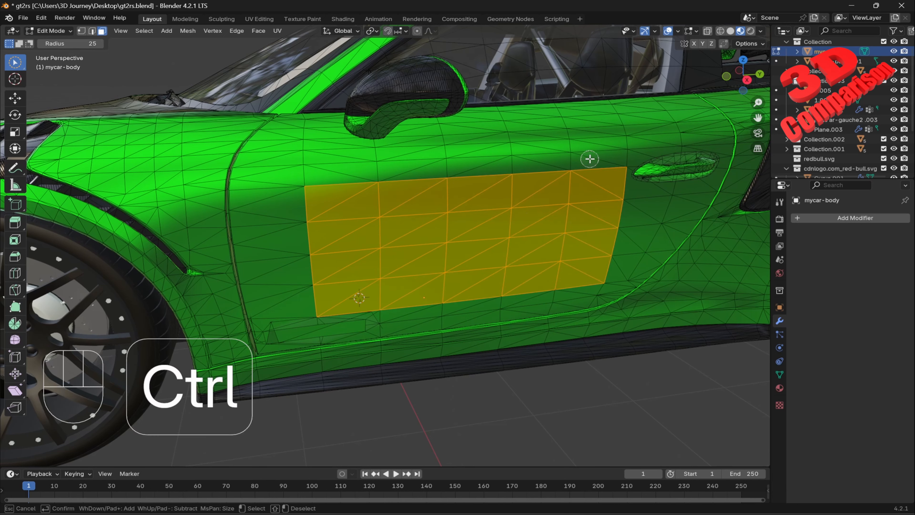
{"action": "key", "text": "p"}
{"action": "left_click", "coordinate": [591, 159]}
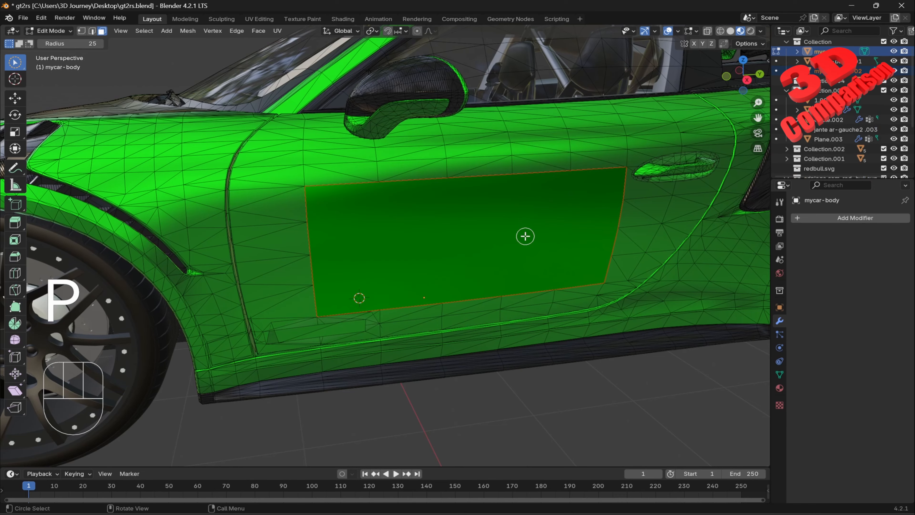
{"action": "key", "text": "Tab"}
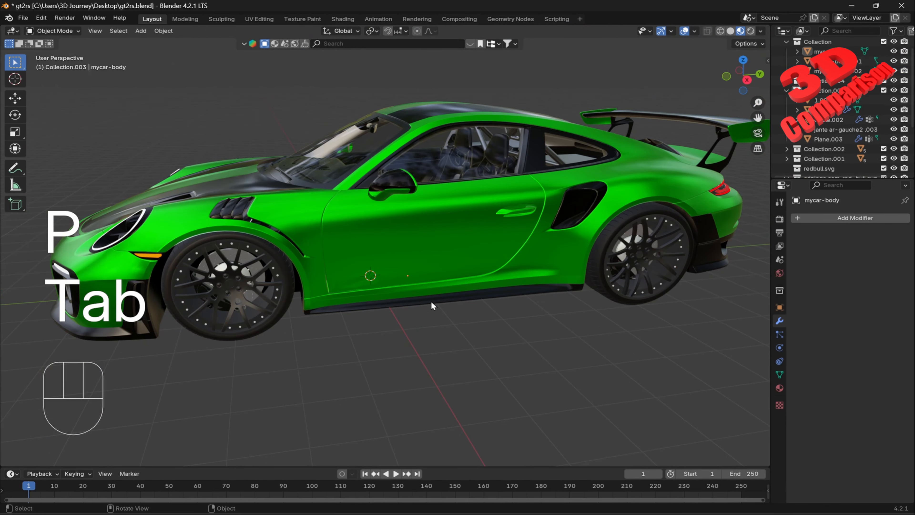
{"action": "middle_click_drag", "start_coordinate": [431, 303], "coordinate": [453, 300]}
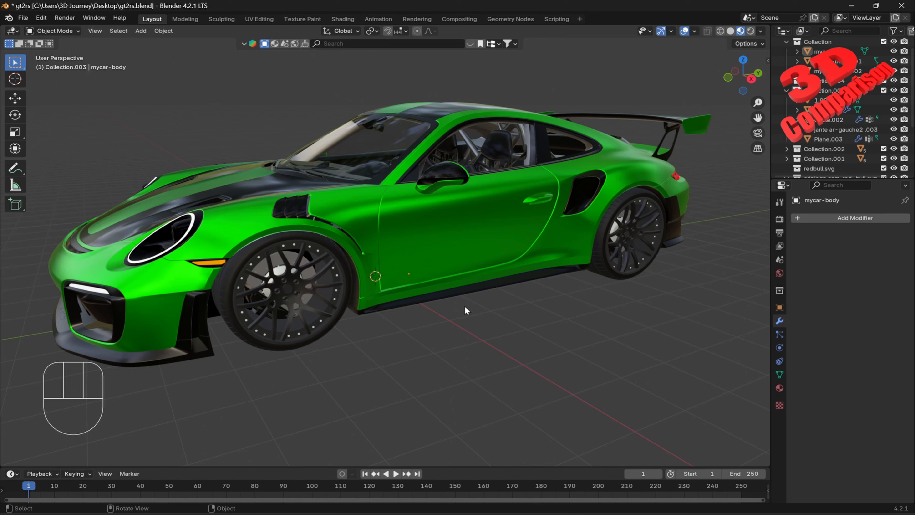
Step: Import cdnlogo.com_red-bull.png from the Downloads folder as an image mesh plane
{"action": "key", "text": "shift+a"}
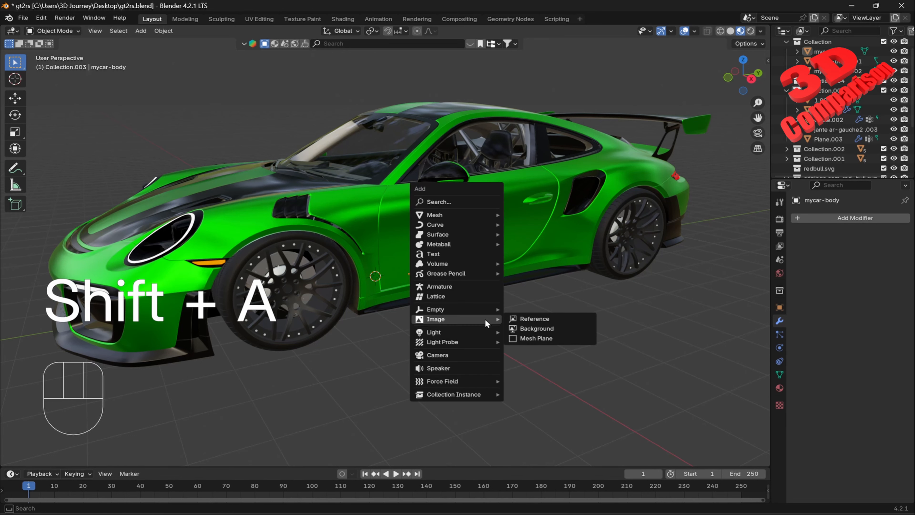
{"action": "left_click", "coordinate": [534, 337]}
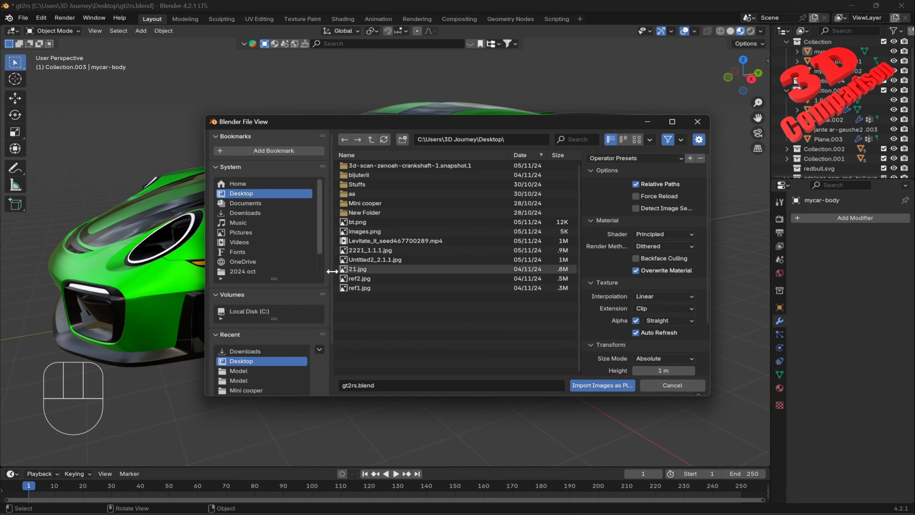
{"action": "left_click", "coordinate": [244, 213]}
{"action": "scroll", "coordinate": [425, 273], "scroll_direction": "down", "scroll_amount": 10}
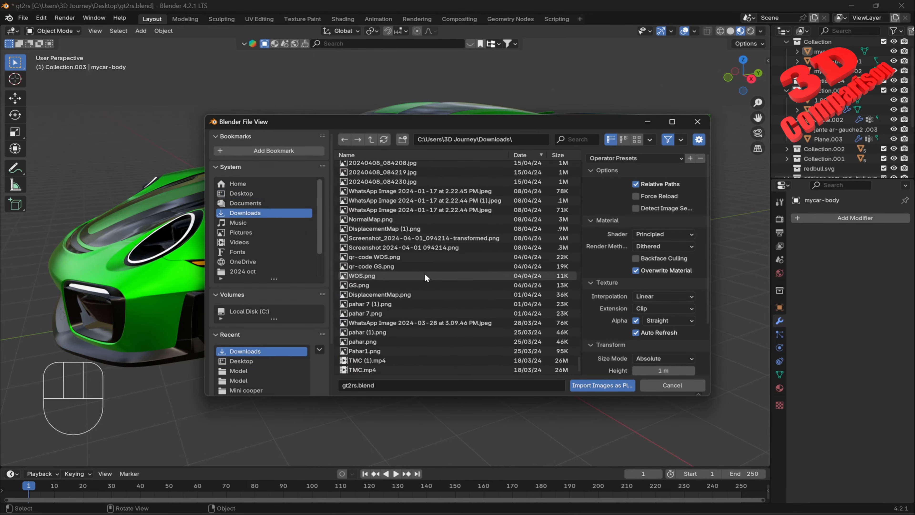
{"action": "scroll", "coordinate": [407, 266], "scroll_direction": "up", "scroll_amount": 15}
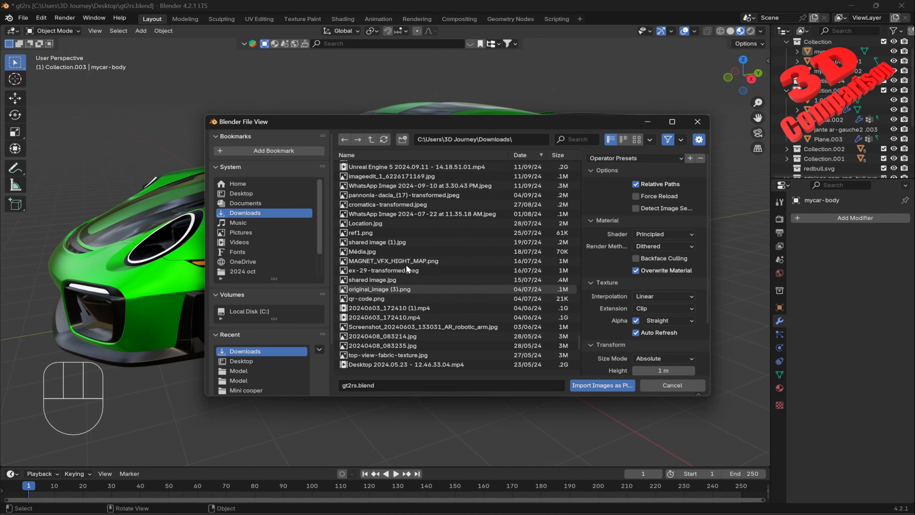
{"action": "scroll", "coordinate": [406, 268], "scroll_direction": "up", "scroll_amount": 10}
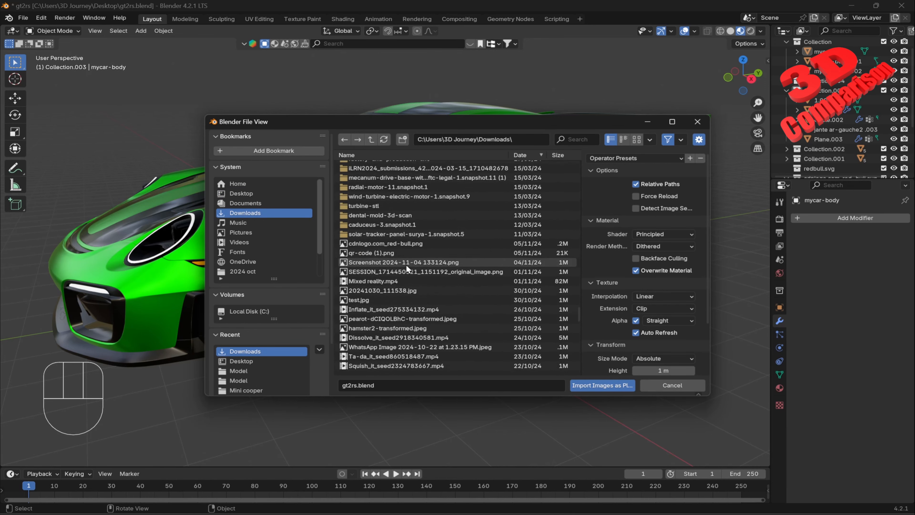
{"action": "left_click", "coordinate": [392, 306]}
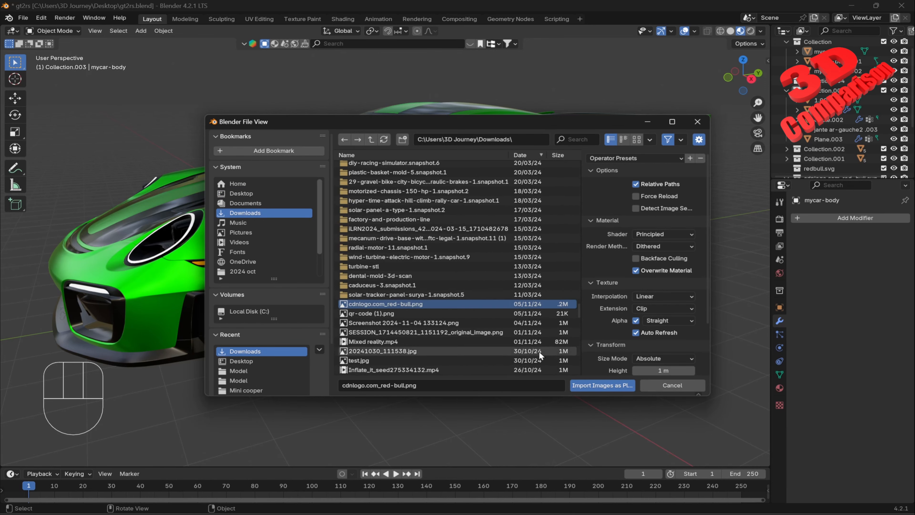
{"action": "left_click", "coordinate": [606, 384]}
Step: Move the imported logo plane out along the X axis so it lies on the ground beside the car door
{"action": "scroll", "coordinate": [450, 264], "scroll_direction": "down", "scroll_amount": 4}
{"action": "middle_click_drag", "start_coordinate": [449, 264], "coordinate": [498, 317]}
{"action": "key", "text": "g"}
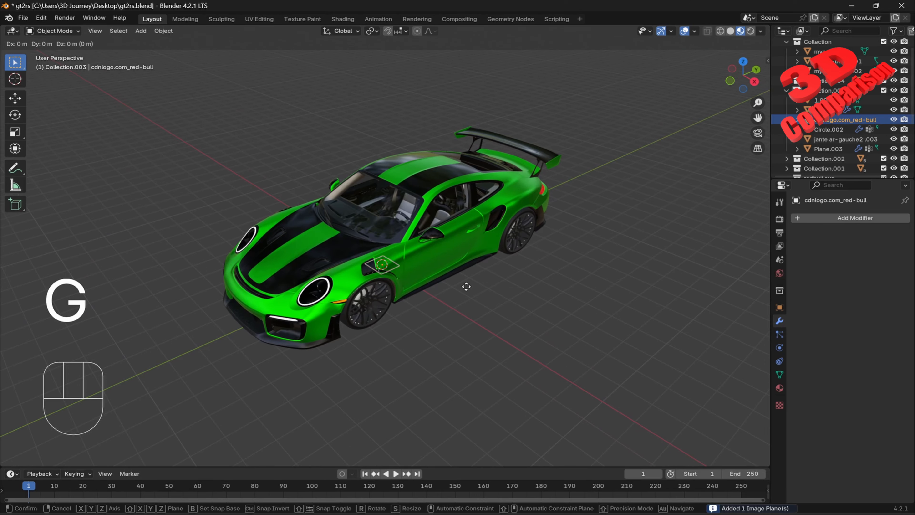
{"action": "key", "text": "x"}
{"action": "left_click", "coordinate": [567, 344]}
{"action": "scroll", "coordinate": [562, 338], "scroll_direction": "up", "scroll_amount": 3}
{"action": "middle_click_drag", "start_coordinate": [563, 337], "coordinate": [460, 283], "text": "shift"}
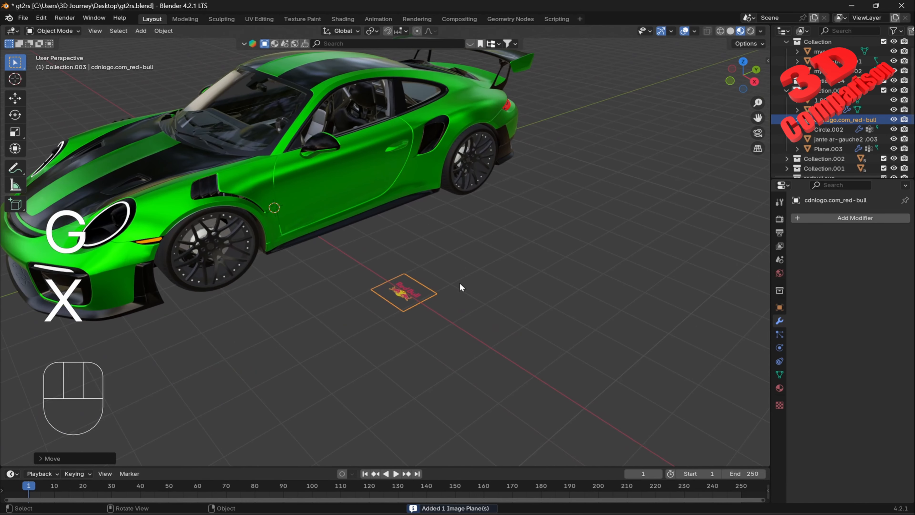
Step: Rotate the logo plane 90 degrees about the Z axis and 90 degrees about the Y axis so it stands upright
{"action": "key", "text": "r"}
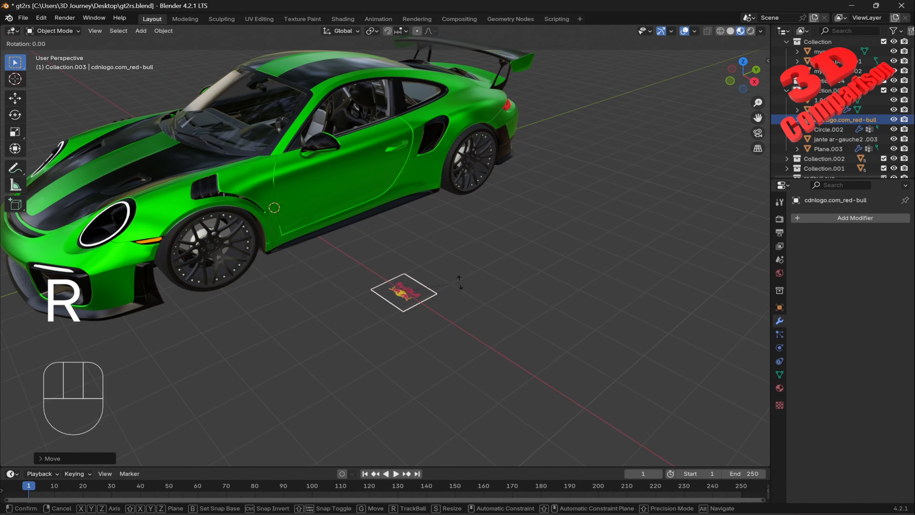
{"action": "key", "text": "z"}
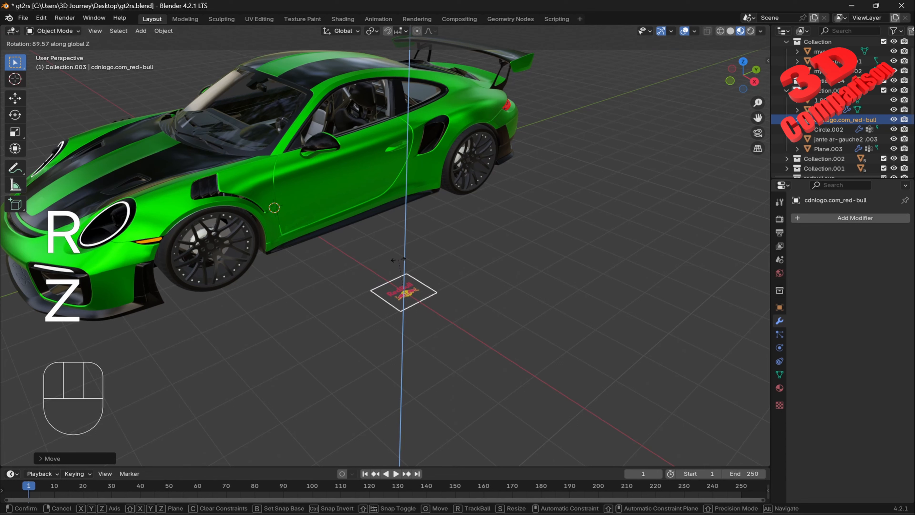
{"action": "key", "text": "KP_9"}
{"action": "key", "text": "KP_0"}
{"action": "key", "text": "KP_Enter"}
{"action": "key", "text": "r"}
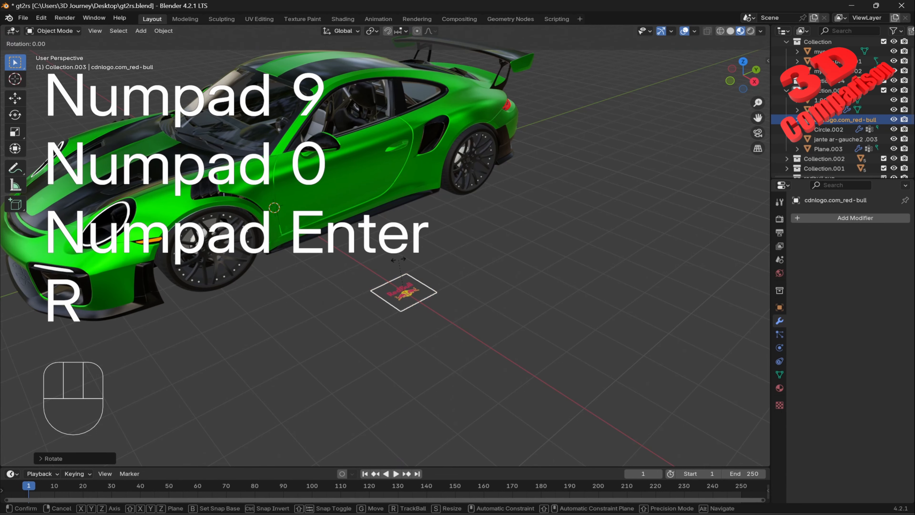
{"action": "key", "text": "y"}
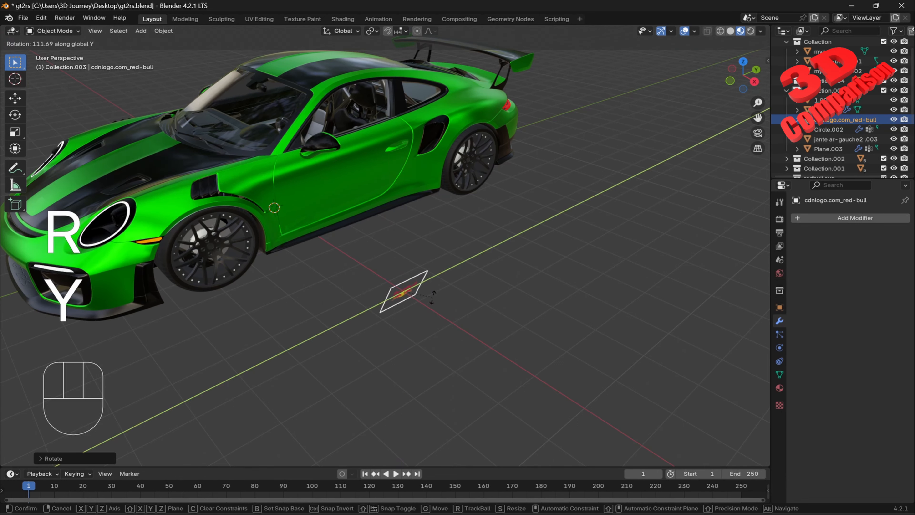
{"action": "key", "text": "KP_9"}
{"action": "key", "text": "KP_0"}
{"action": "key", "text": "KP_Enter"}
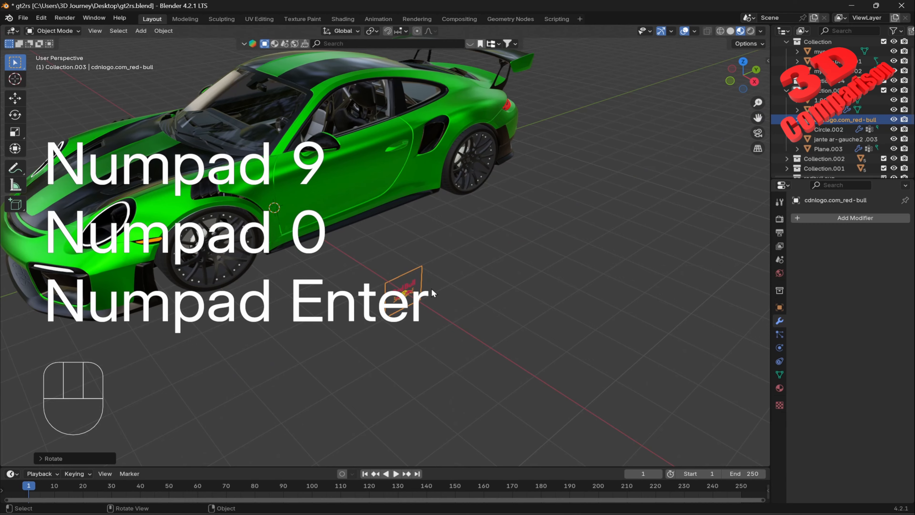
Step: From the right orthographic view, move the logo over the middle of the door and scale it up about three times
{"action": "key", "text": "KP_3"}
{"action": "key", "text": "g"}
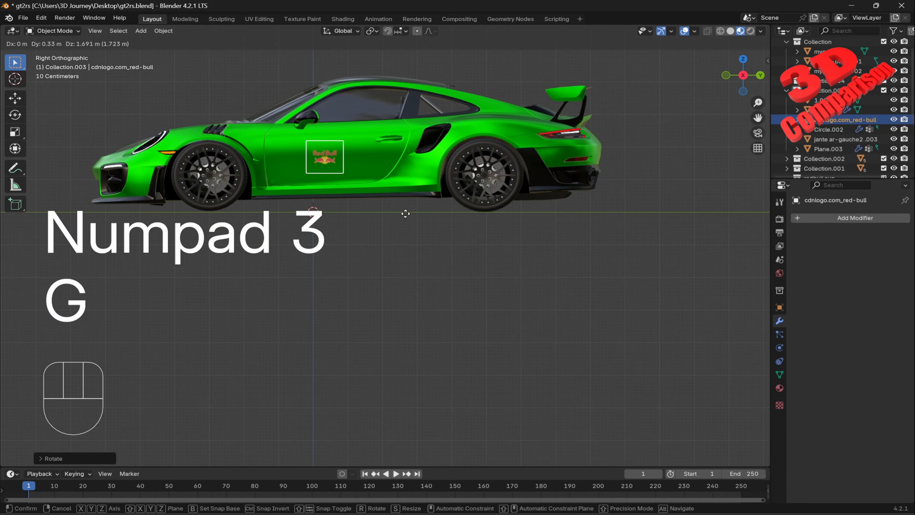
{"action": "left_click", "coordinate": [403, 215]}
{"action": "scroll", "coordinate": [382, 190], "scroll_direction": "up", "scroll_amount": 4}
{"action": "middle_click_drag", "start_coordinate": [376, 183], "coordinate": [431, 258], "text": "shift"}
{"action": "key", "text": "s"}
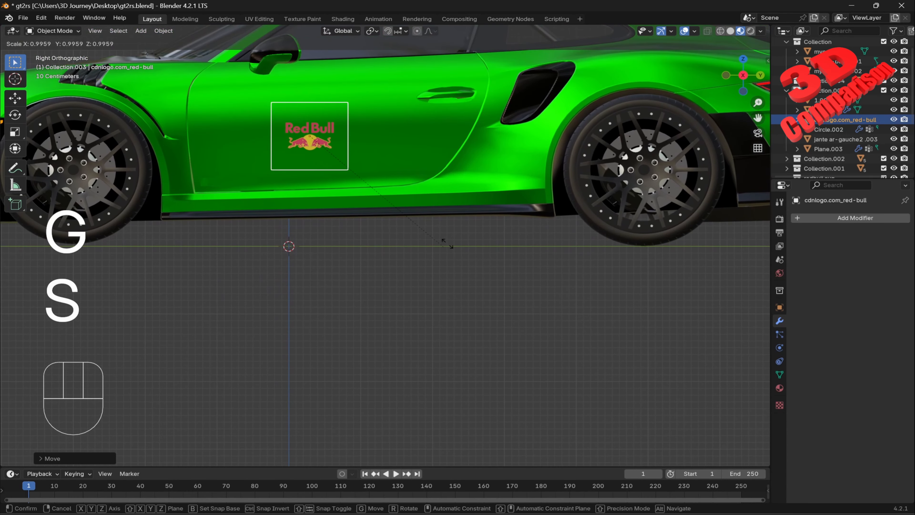
{"action": "left_click", "coordinate": [65, 218]}
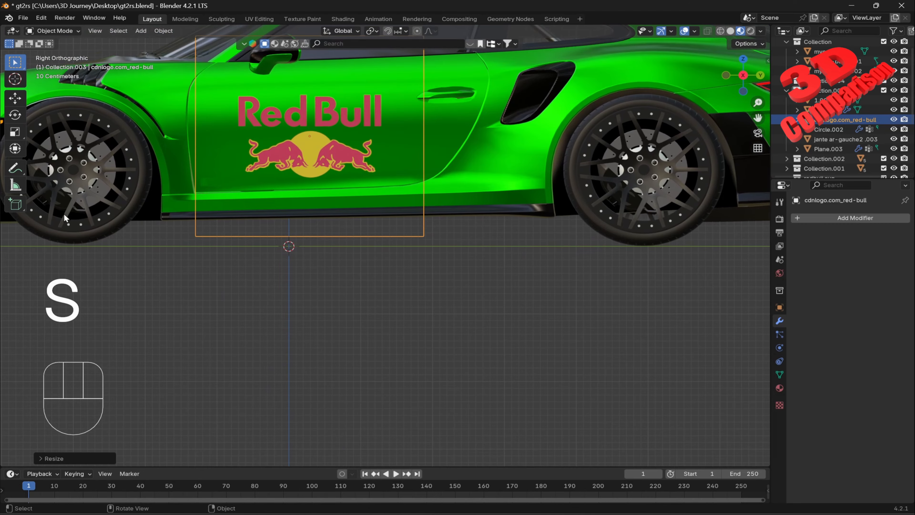
Step: Move the logo plane along the X axis until it sits just in front of the car door
{"action": "middle_click_drag", "start_coordinate": [403, 212], "coordinate": [479, 234]}
{"action": "key", "text": "g"}
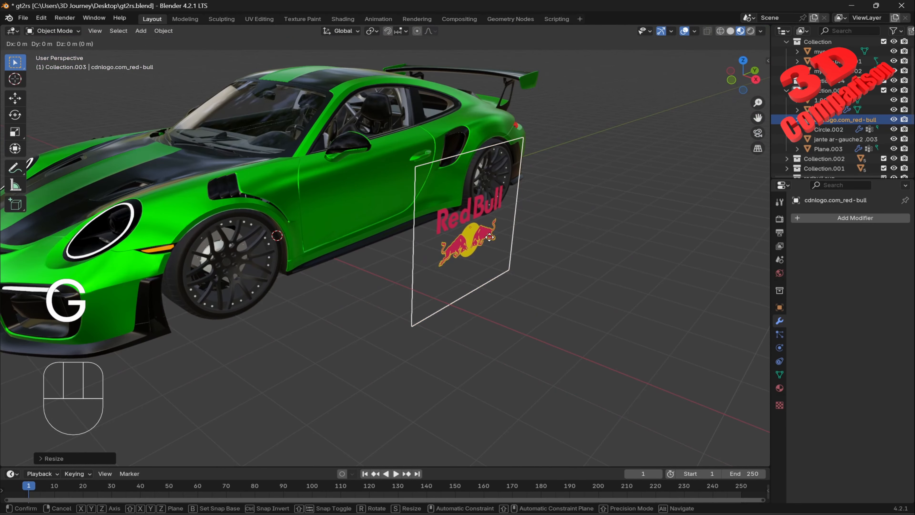
{"action": "key", "text": "x"}
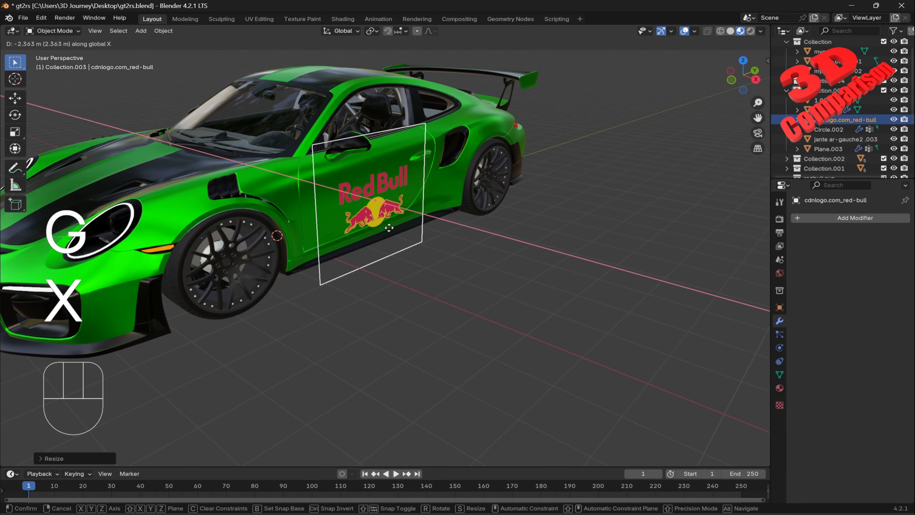
{"action": "left_click", "coordinate": [402, 224]}
{"action": "scroll", "coordinate": [402, 220], "scroll_direction": "up", "scroll_amount": 4}
{"action": "middle_click_drag", "start_coordinate": [440, 223], "coordinate": [484, 283], "text": "shift"}
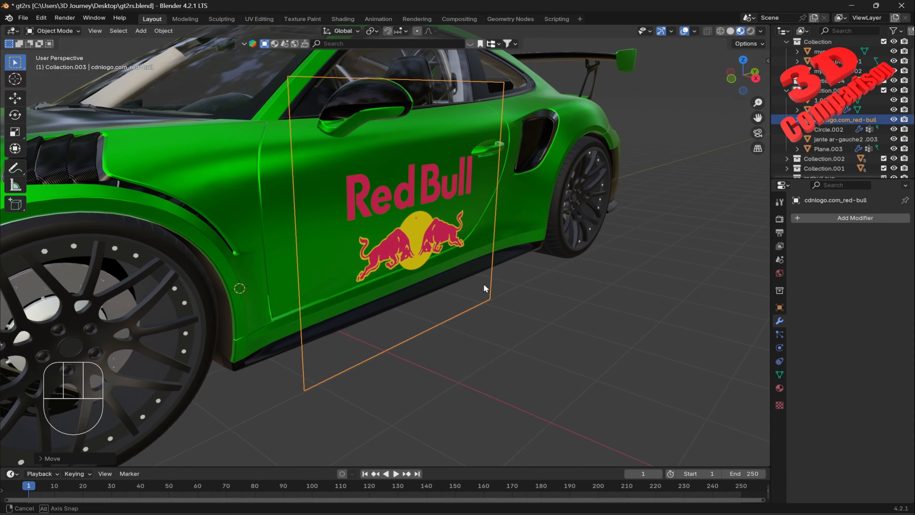
{"action": "scroll", "coordinate": [483, 284], "scroll_direction": "up", "scroll_amount": 1}
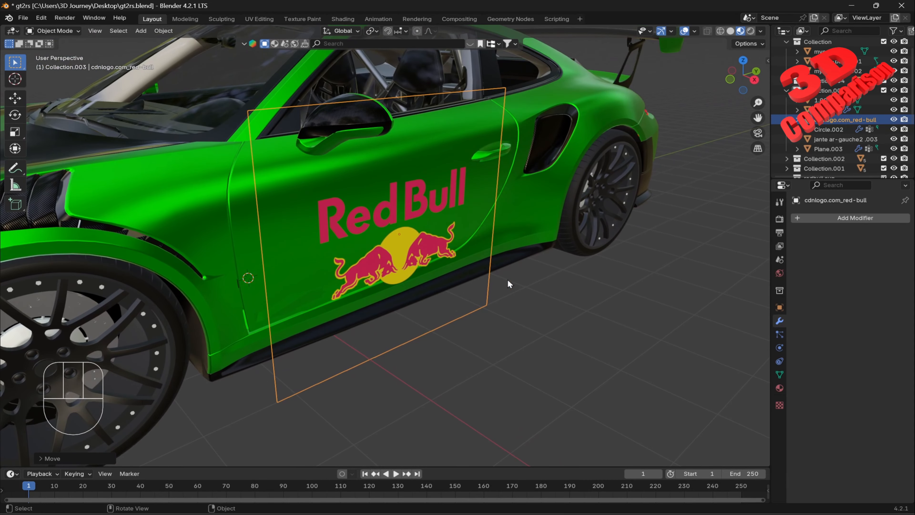
Step: In Edit Mode, subdivide the logo plane's face twice into a four by four grid
{"action": "left_click", "coordinate": [544, 278]}
{"action": "left_click", "coordinate": [438, 285]}
{"action": "key", "text": "Tab"}
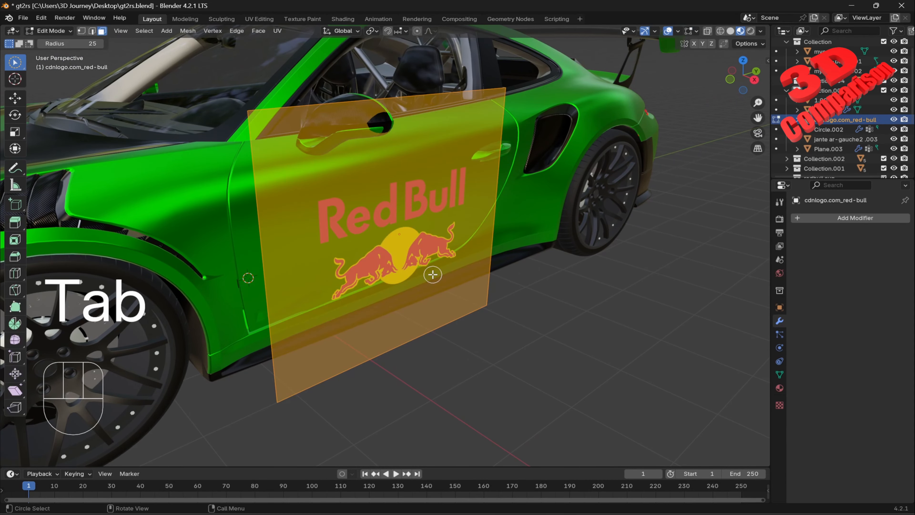
{"action": "scroll", "coordinate": [431, 272], "scroll_direction": "up", "scroll_amount": 5}
{"action": "scroll", "coordinate": [373, 171], "scroll_direction": "up", "scroll_amount": 3}
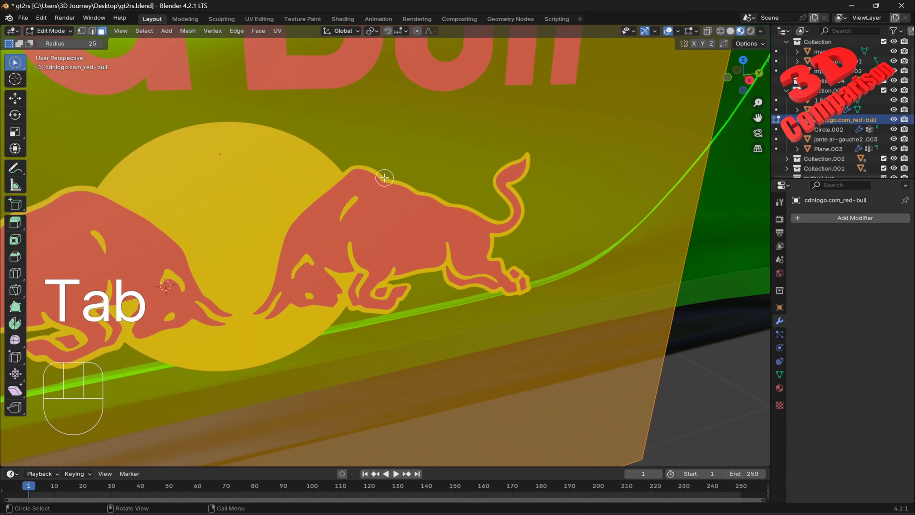
{"action": "scroll", "coordinate": [384, 178], "scroll_direction": "down", "scroll_amount": 5}
{"action": "middle_click_drag", "start_coordinate": [384, 177], "coordinate": [447, 244], "text": "shift"}
{"action": "scroll", "coordinate": [483, 217], "scroll_direction": "down", "scroll_amount": 2}
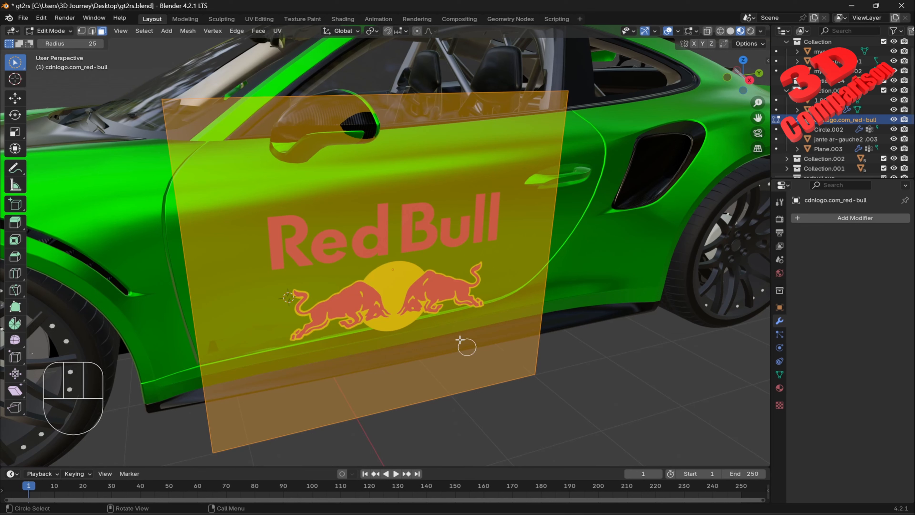
{"action": "right_click", "coordinate": [415, 182]}
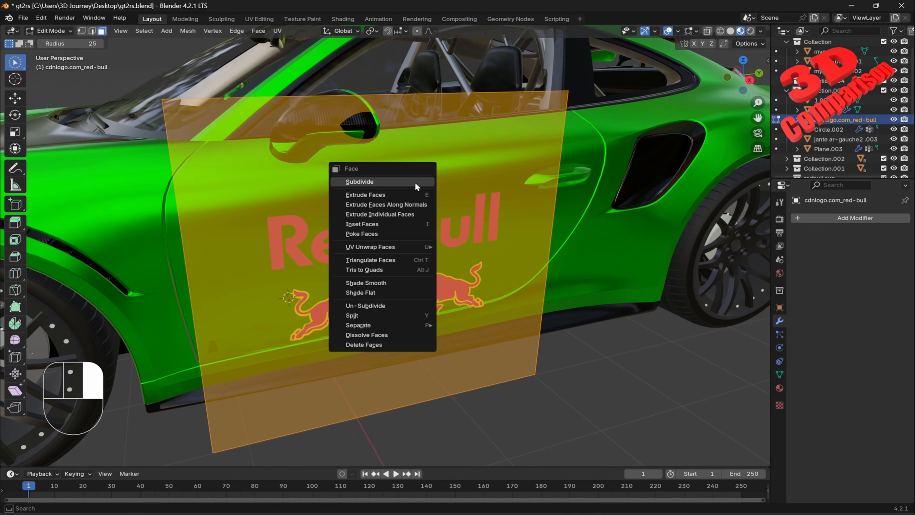
{"action": "left_click", "coordinate": [408, 183]}
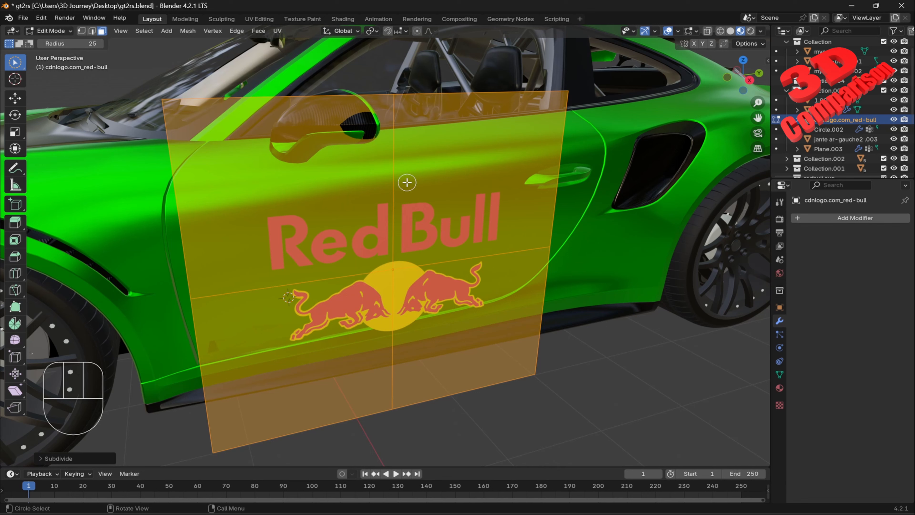
{"action": "right_click", "coordinate": [407, 183]}
{"action": "left_click", "coordinate": [408, 184]}
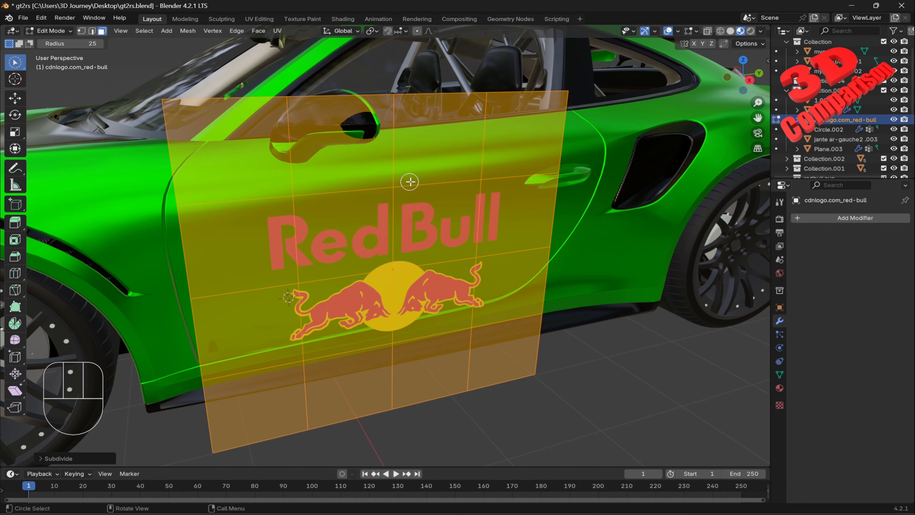
Step: Subdivide the logo plane four more times into a dense grid and return to Object Mode
{"action": "right_click", "coordinate": [416, 181]}
{"action": "left_click", "coordinate": [416, 181]}
{"action": "right_click", "coordinate": [442, 179]}
{"action": "left_click", "coordinate": [443, 176]}
{"action": "right_click", "coordinate": [443, 182]}
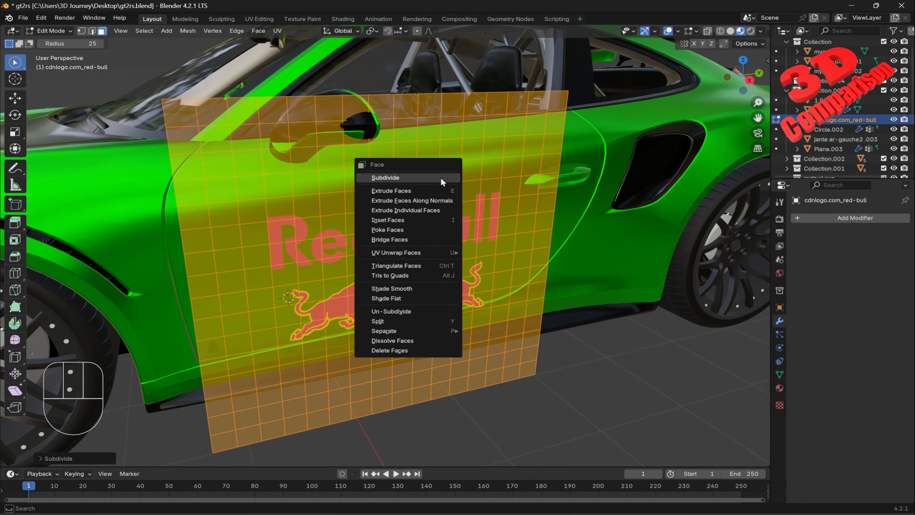
{"action": "left_click", "coordinate": [438, 178]}
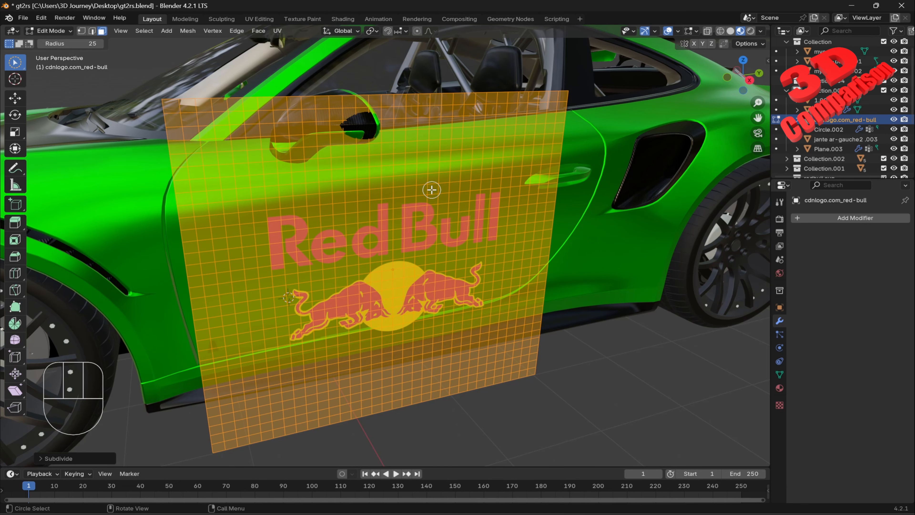
{"action": "right_click", "coordinate": [431, 190]}
{"action": "left_click", "coordinate": [431, 194]}
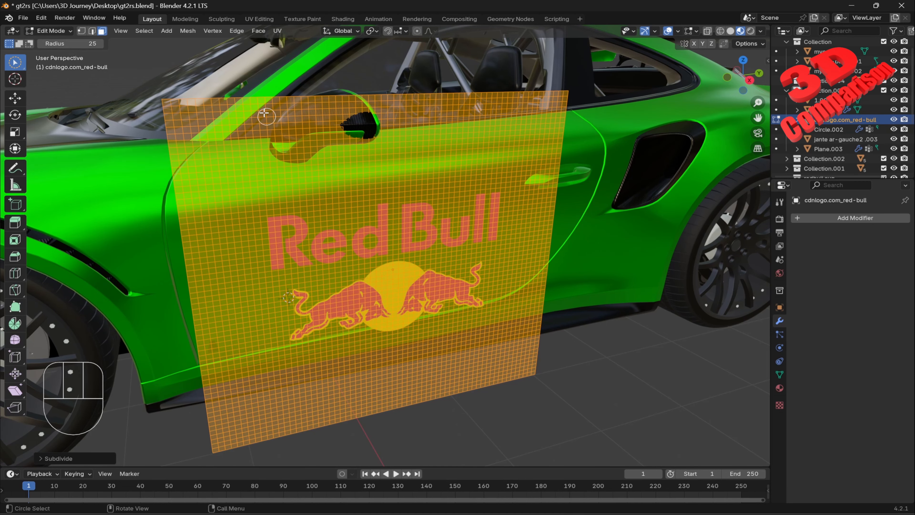
{"action": "middle_click_drag", "start_coordinate": [406, 251], "coordinate": [253, 323]}
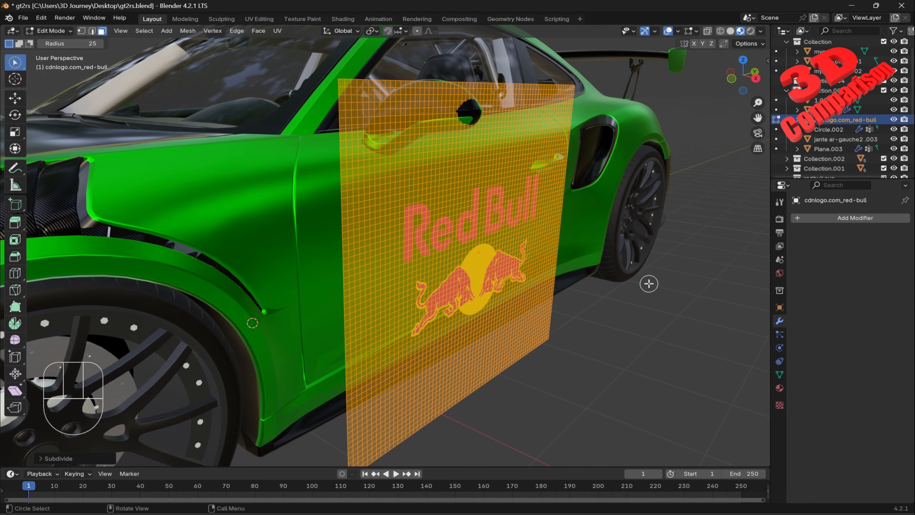
{"action": "key", "text": "Tab"}
{"action": "key", "text": "Tab"}
{"action": "key", "text": "Tab"}
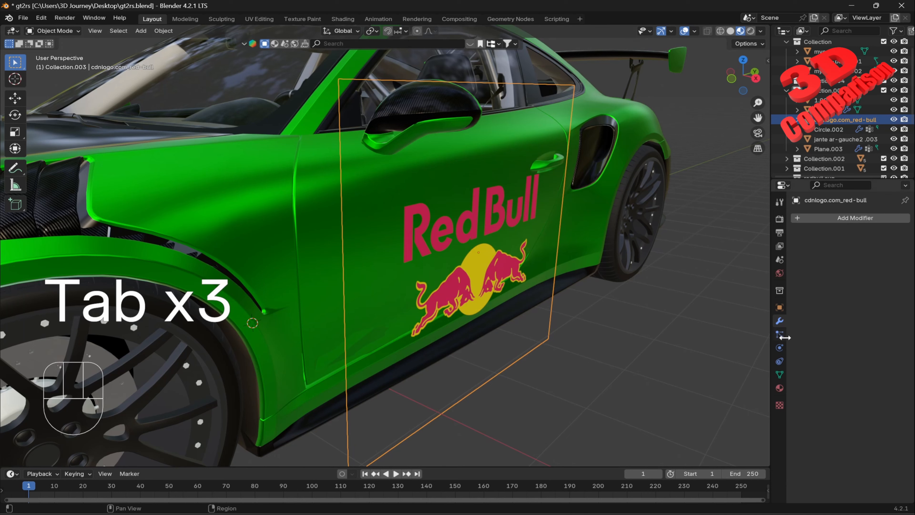
Step: Add a Shrinkwrap modifier to the logo plane, keeping the Nearest Surface Point wrap method and On Surface snap mode
{"action": "left_click", "coordinate": [857, 218]}
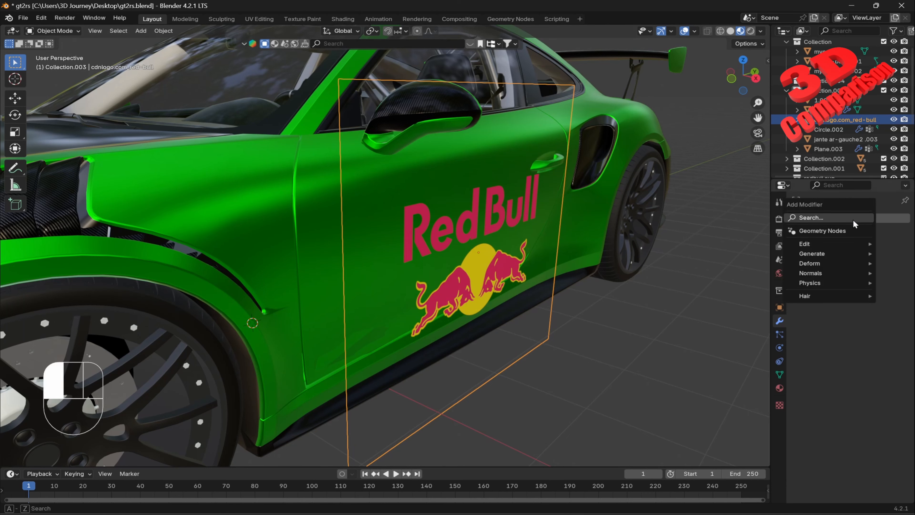
{"action": "left_click", "coordinate": [824, 217]}
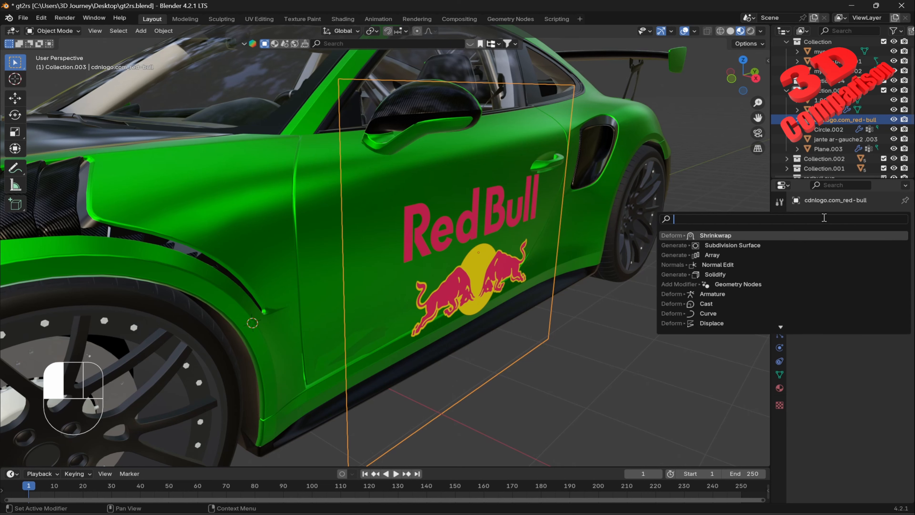
{"action": "left_click", "coordinate": [731, 235]}
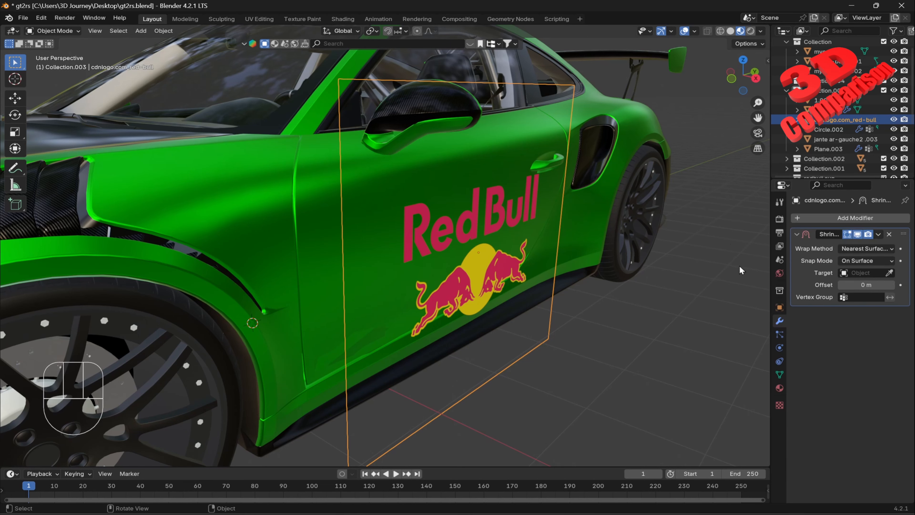
{"action": "left_click", "coordinate": [880, 249]}
{"action": "left_click", "coordinate": [873, 263]}
Step: Try the car surface beside the logo as the Shrinkwrap target and undo that choice
{"action": "left_click", "coordinate": [889, 273]}
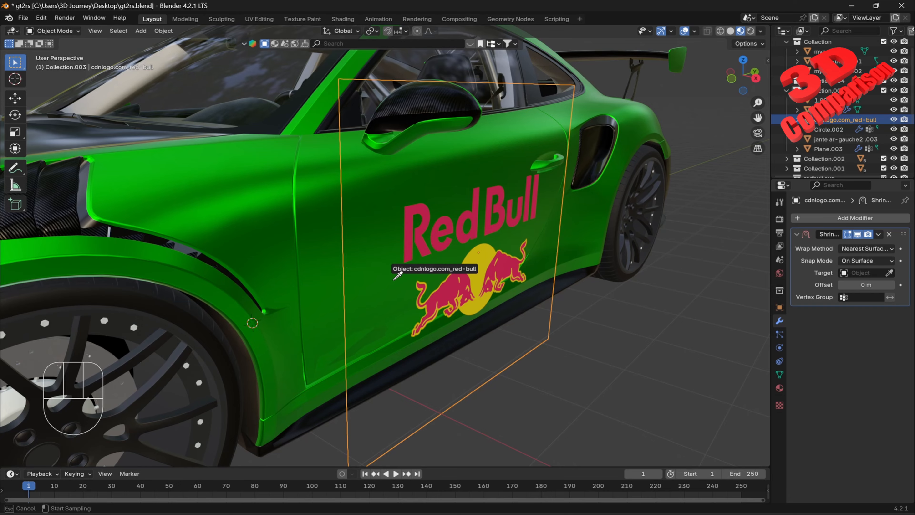
{"action": "left_click", "coordinate": [336, 287]}
{"action": "middle_click_drag", "start_coordinate": [419, 262], "coordinate": [472, 221]}
{"action": "key", "text": "ctrl+z"}
Step: Set the separated door faces as the Shrinkwrap target and set the modifier's offset to 0.01 m
{"action": "left_click", "coordinate": [890, 272]}
{"action": "left_click", "coordinate": [489, 243]}
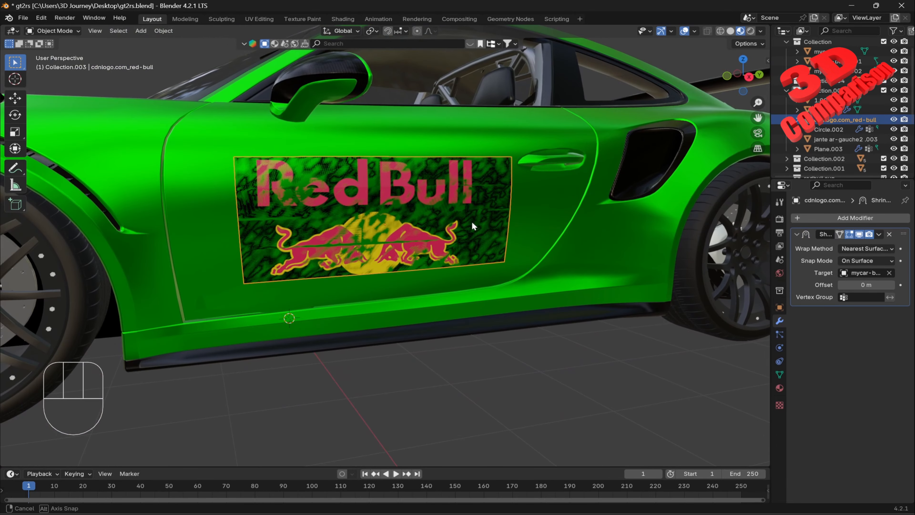
{"action": "scroll", "coordinate": [470, 224], "scroll_direction": "up", "scroll_amount": 2}
{"action": "left_click", "coordinate": [871, 285]}
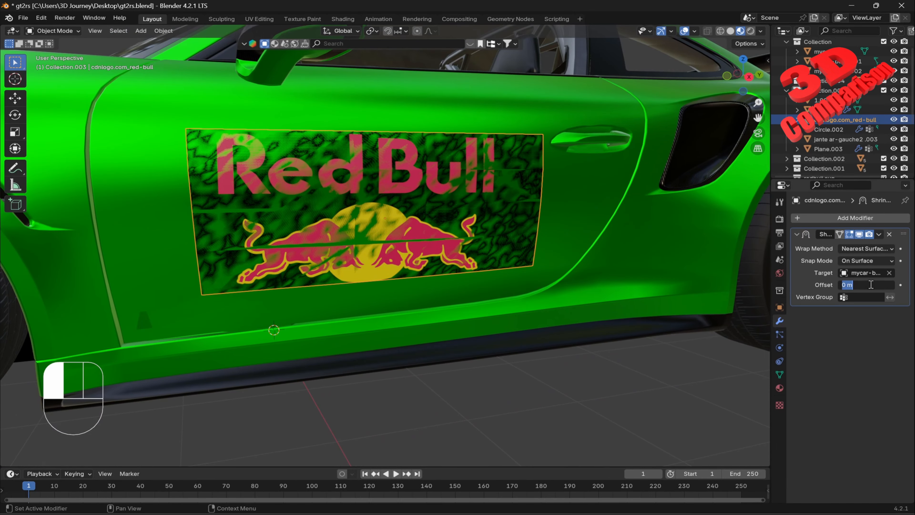
{"action": "key", "text": "Return"}
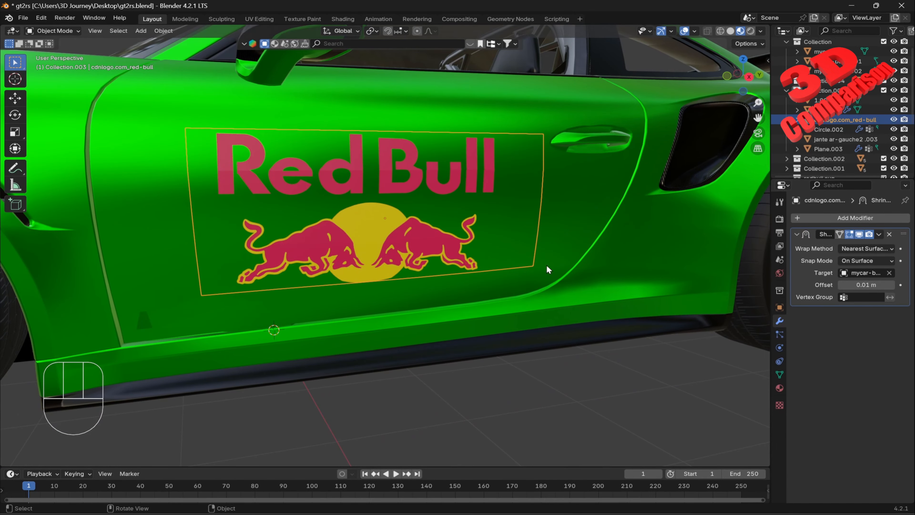
Step: Examine the bulls and outlines of the wrapped logo up close to check the image's edge sharpness
{"action": "middle_click_drag", "start_coordinate": [546, 264], "coordinate": [434, 229]}
{"action": "scroll", "coordinate": [402, 238], "scroll_direction": "up", "scroll_amount": 8}
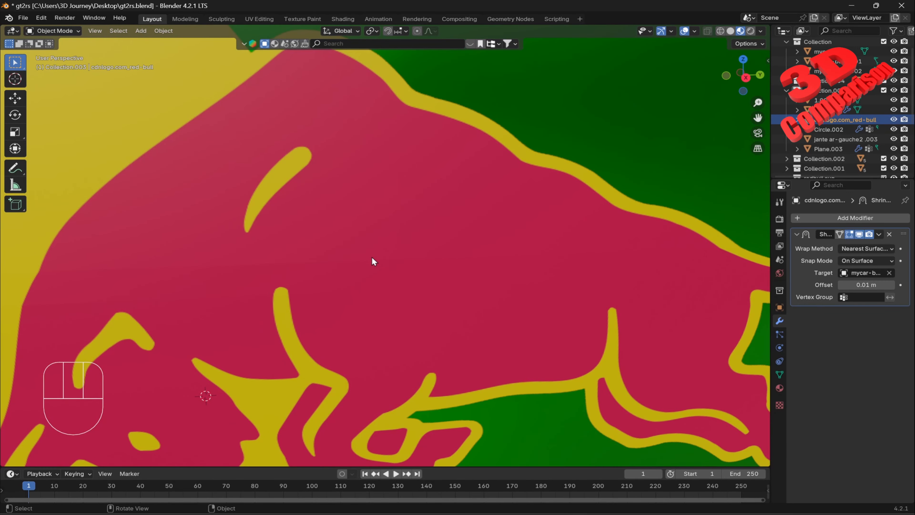
{"action": "scroll", "coordinate": [373, 257], "scroll_direction": "down", "scroll_amount": 8}
{"action": "scroll", "coordinate": [386, 249], "scroll_direction": "up", "scroll_amount": 7}
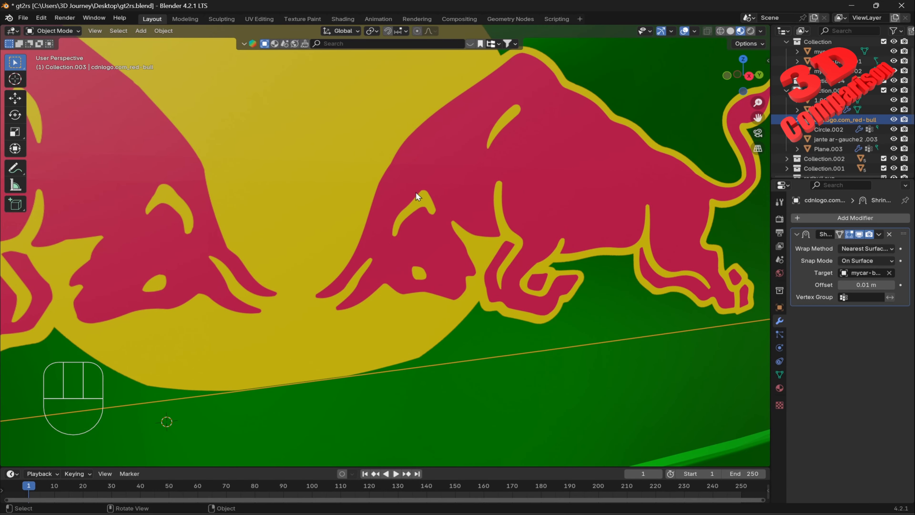
{"action": "middle_click_drag", "start_coordinate": [539, 206], "coordinate": [433, 237], "text": "shift"}
{"action": "scroll", "coordinate": [433, 238], "scroll_direction": "up", "scroll_amount": 8}
{"action": "middle_click_drag", "start_coordinate": [577, 272], "coordinate": [528, 258], "text": "shift"}
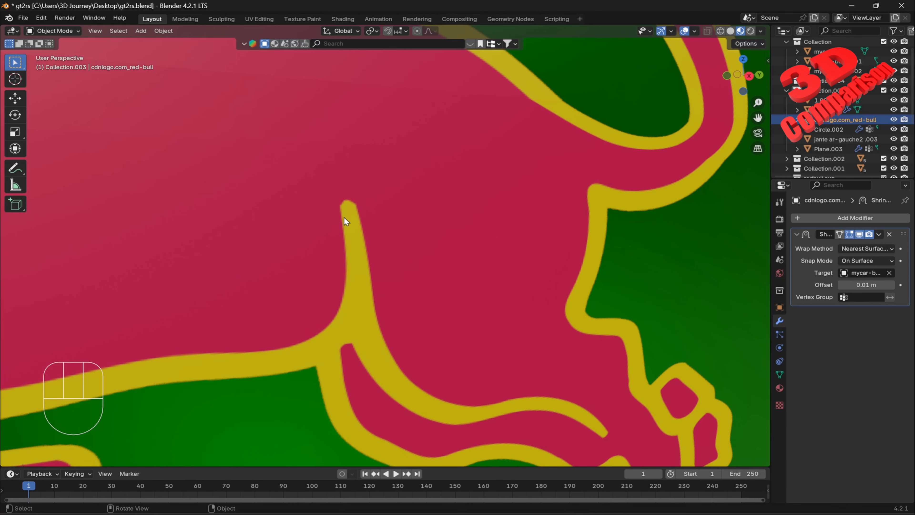
{"action": "scroll", "coordinate": [370, 275], "scroll_direction": "up", "scroll_amount": 5}
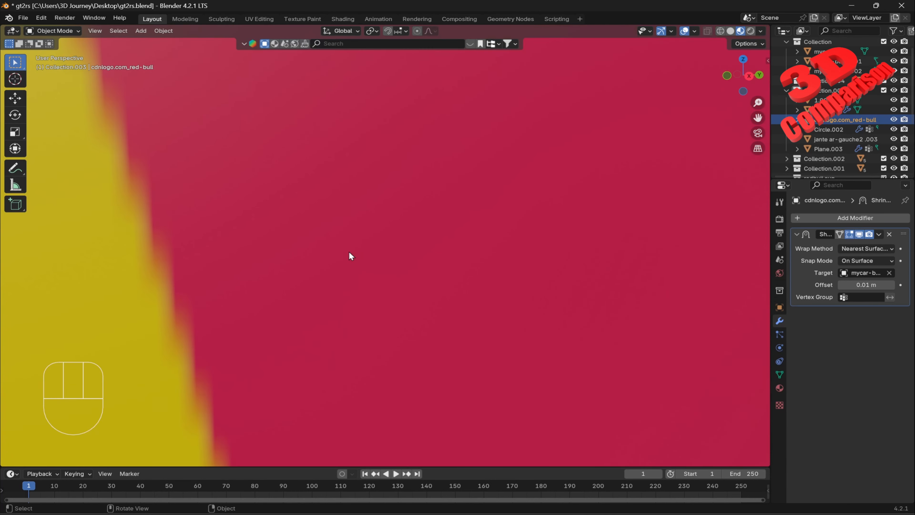
{"action": "middle_click_drag", "start_coordinate": [348, 251], "coordinate": [403, 254], "text": "shift"}
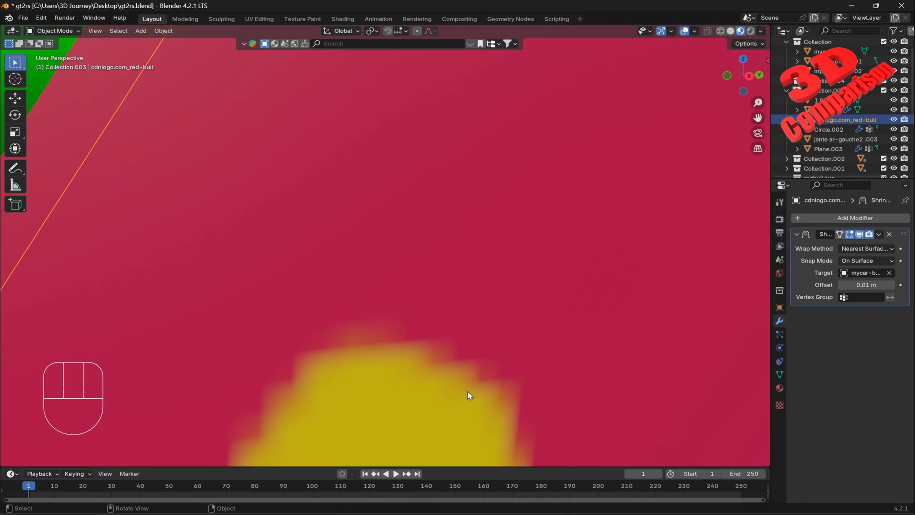
Step: Clear the selection and examine the wrapped Red Bull logo on the doors from several angles and distances
{"action": "scroll", "coordinate": [398, 333], "scroll_direction": "down", "scroll_amount": 10}
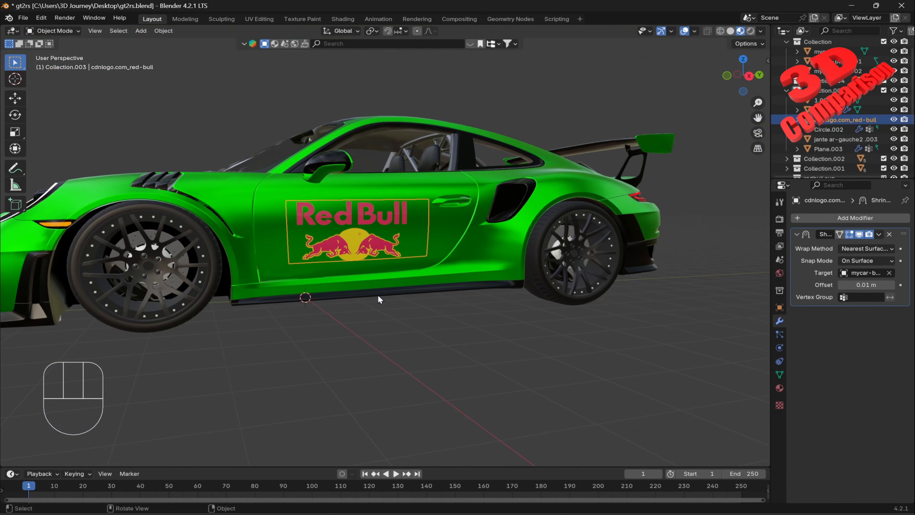
{"action": "middle_click_drag", "start_coordinate": [378, 295], "coordinate": [535, 310]}
{"action": "key", "text": "Tab"}
{"action": "key", "text": "Tab"}
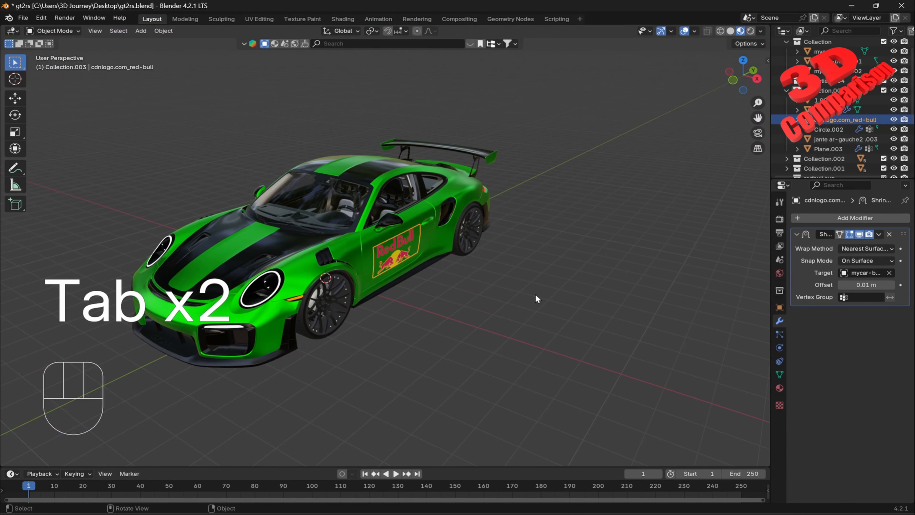
{"action": "left_click", "coordinate": [507, 285]}
{"action": "middle_click_drag", "start_coordinate": [469, 285], "coordinate": [431, 257]}
{"action": "scroll", "coordinate": [396, 261], "scroll_direction": "up", "scroll_amount": 5}
{"action": "scroll", "coordinate": [392, 261], "scroll_direction": "up", "scroll_amount": 2}
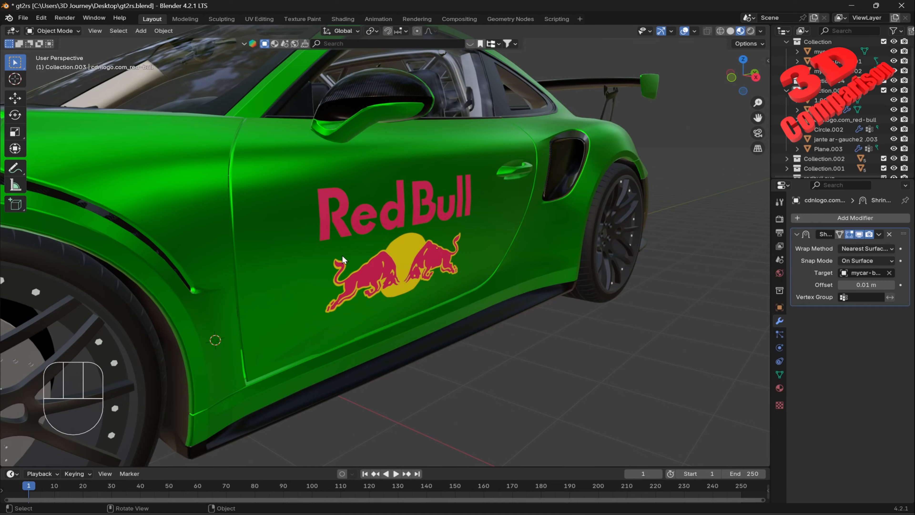
{"action": "scroll", "coordinate": [343, 259], "scroll_direction": "down", "scroll_amount": 8}
{"action": "middle_click_drag", "start_coordinate": [343, 259], "coordinate": [404, 245]}
{"action": "scroll", "coordinate": [405, 249], "scroll_direction": "up", "scroll_amount": 2}
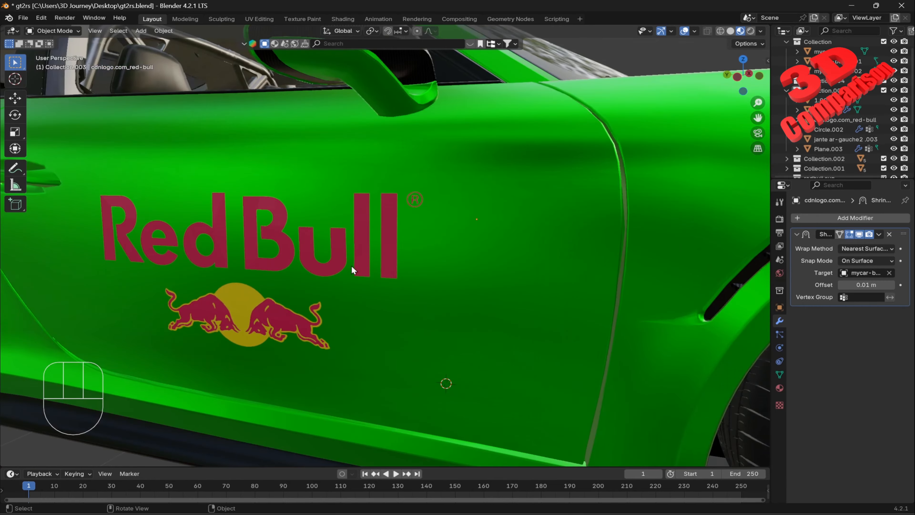
{"action": "scroll", "coordinate": [255, 310], "scroll_direction": "down", "scroll_amount": 5}
{"action": "middle_click_drag", "start_coordinate": [255, 311], "coordinate": [243, 245]}
{"action": "scroll", "coordinate": [244, 246], "scroll_direction": "up", "scroll_amount": 8}
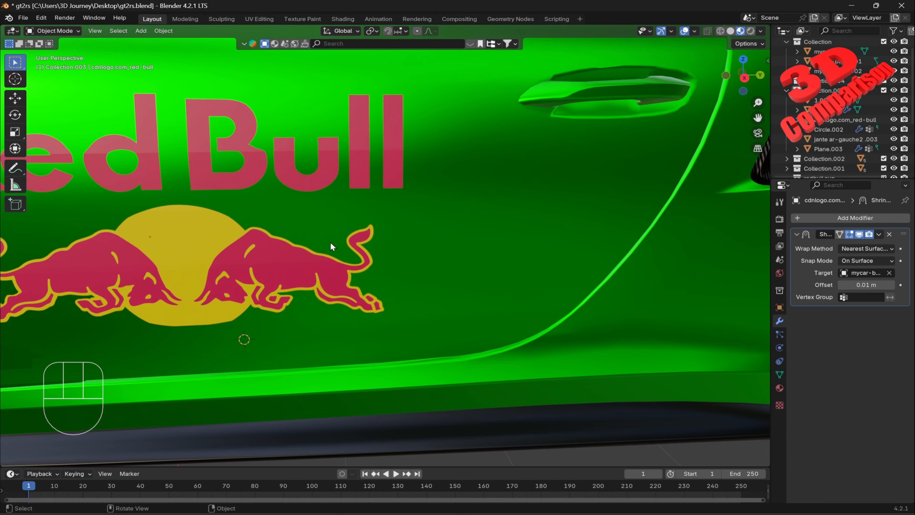
{"action": "middle_click_drag", "start_coordinate": [330, 242], "coordinate": [448, 246], "text": "shift"}
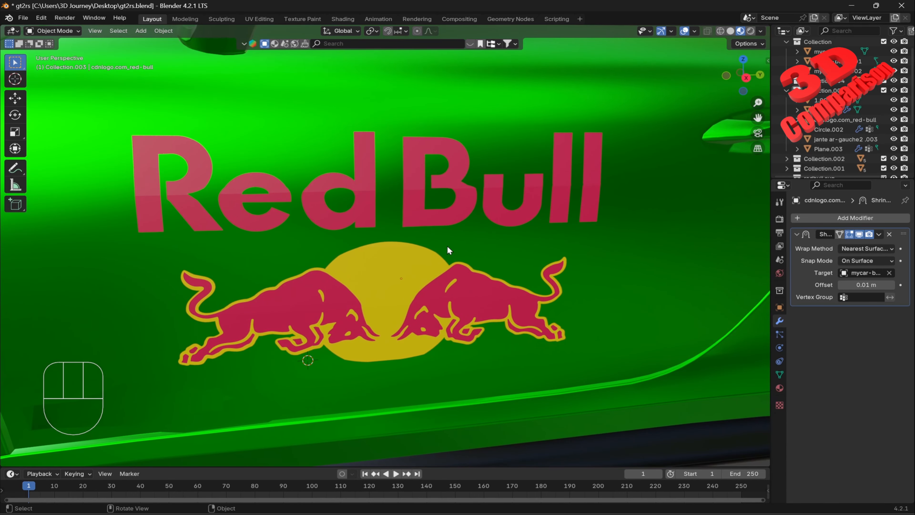
Step: Try the Project and Nearest Vertex wrap methods on the logo plane's Shrinkwrap modifier
{"action": "left_click", "coordinate": [452, 179]}
{"action": "left_click", "coordinate": [876, 259]}
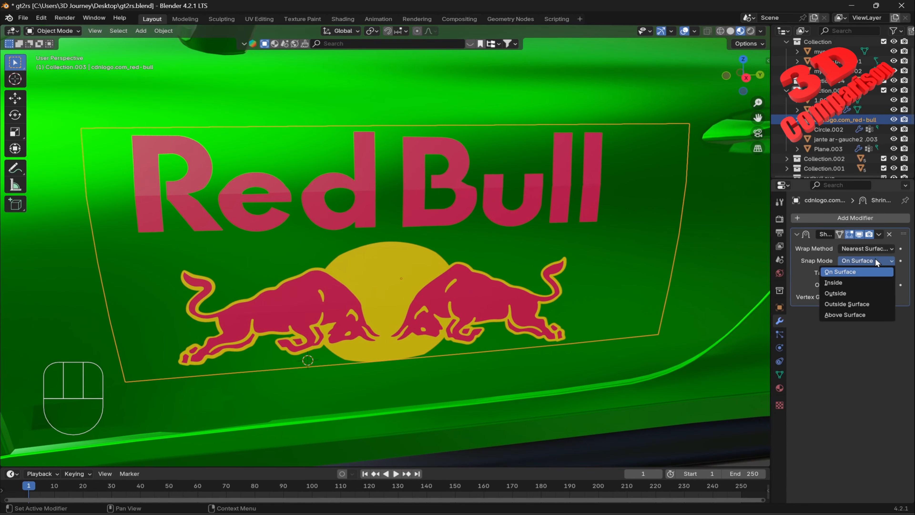
{"action": "left_click", "coordinate": [873, 248]}
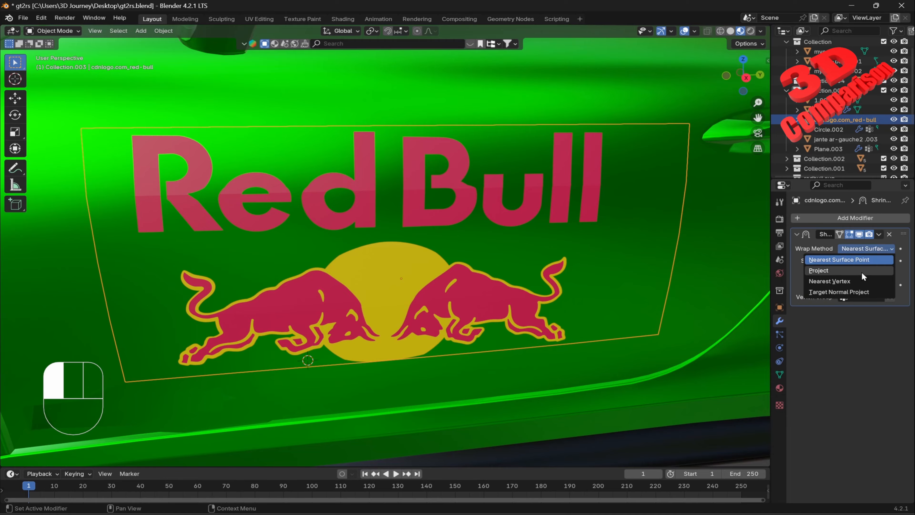
{"action": "left_click", "coordinate": [862, 272]}
{"action": "scroll", "coordinate": [560, 259], "scroll_direction": "down", "scroll_amount": 8}
{"action": "middle_click_drag", "start_coordinate": [539, 257], "coordinate": [609, 278]}
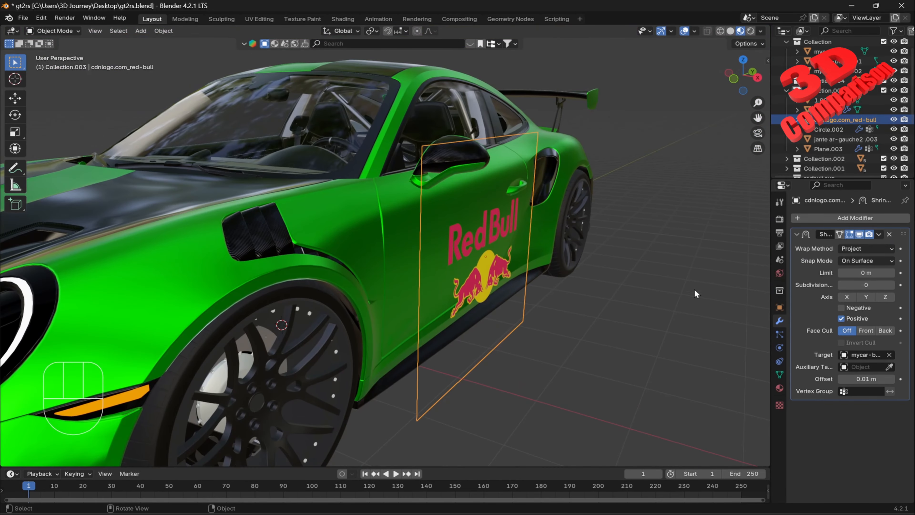
{"action": "left_click", "coordinate": [865, 260]}
{"action": "left_click", "coordinate": [869, 250]}
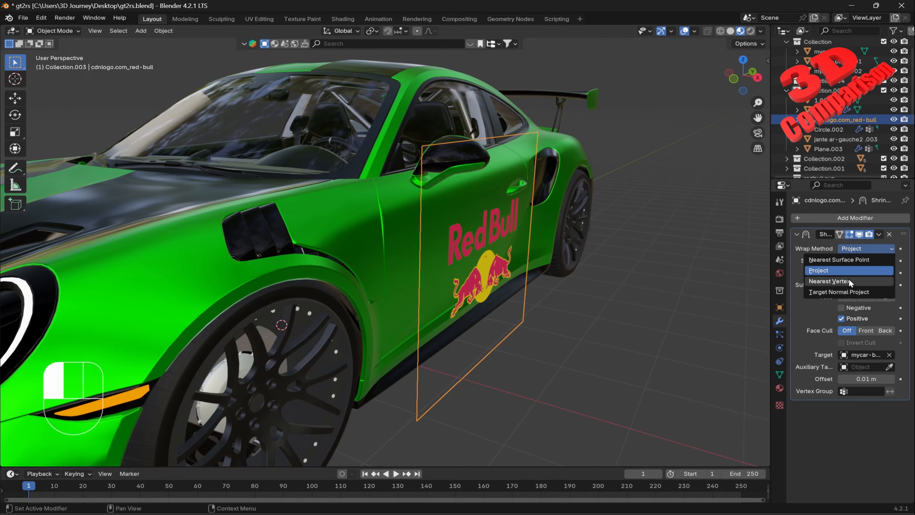
{"action": "left_click", "coordinate": [843, 281]}
Step: Set the logo's Shrinkwrap wrap method to Target Normal Project and check the fit on the door
{"action": "left_click", "coordinate": [865, 249]}
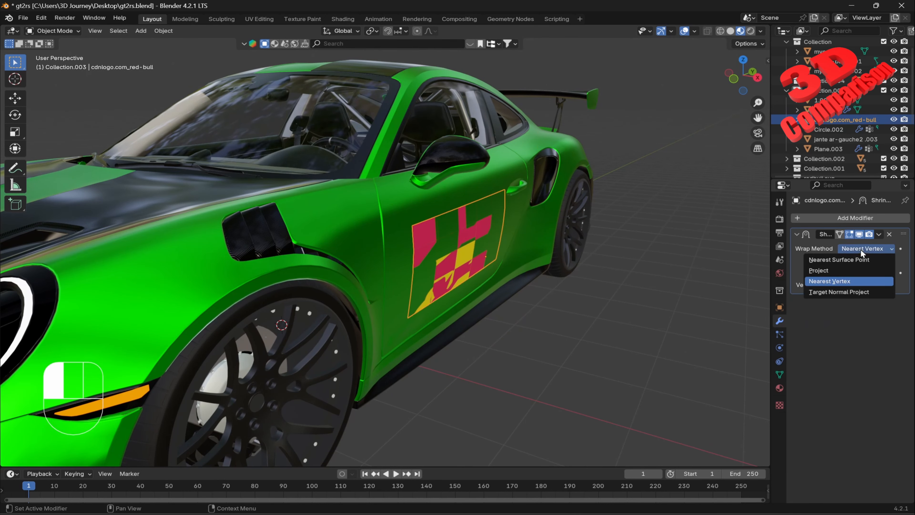
{"action": "left_click", "coordinate": [854, 291]}
{"action": "middle_click_drag", "start_coordinate": [591, 297], "coordinate": [416, 236]}
{"action": "scroll", "coordinate": [417, 236], "scroll_direction": "up", "scroll_amount": 5}
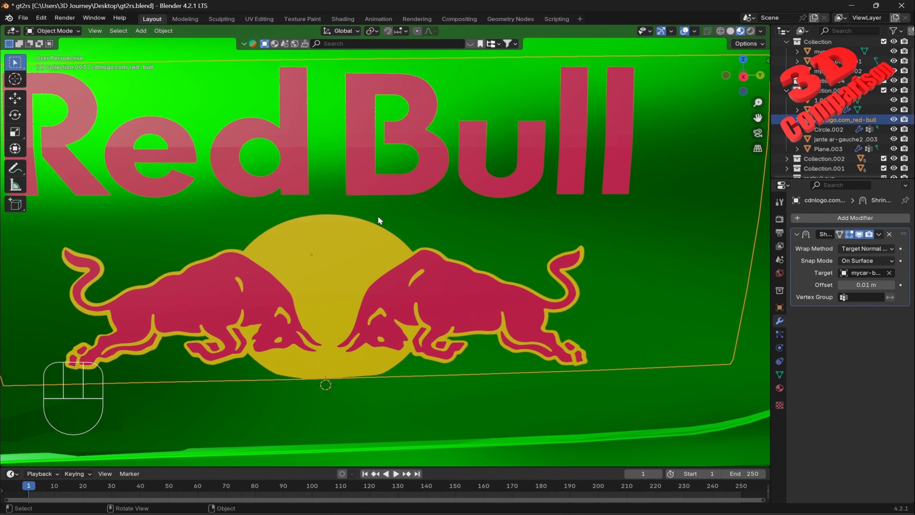
{"action": "scroll", "coordinate": [418, 180], "scroll_direction": "down", "scroll_amount": 1}
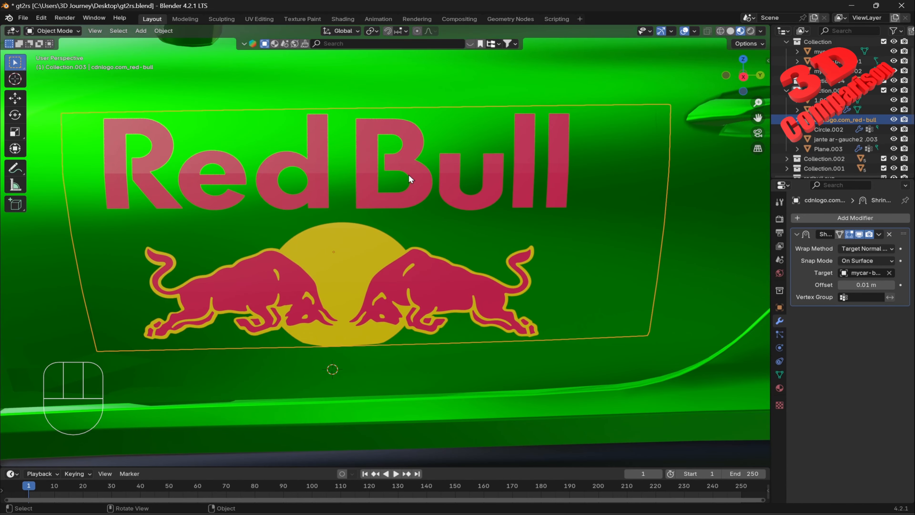
Step: Compare the fit by switching the wrap method to Nearest Surface Point and back to Target Normal Project
{"action": "left_click", "coordinate": [866, 247]}
{"action": "left_click", "coordinate": [848, 259]}
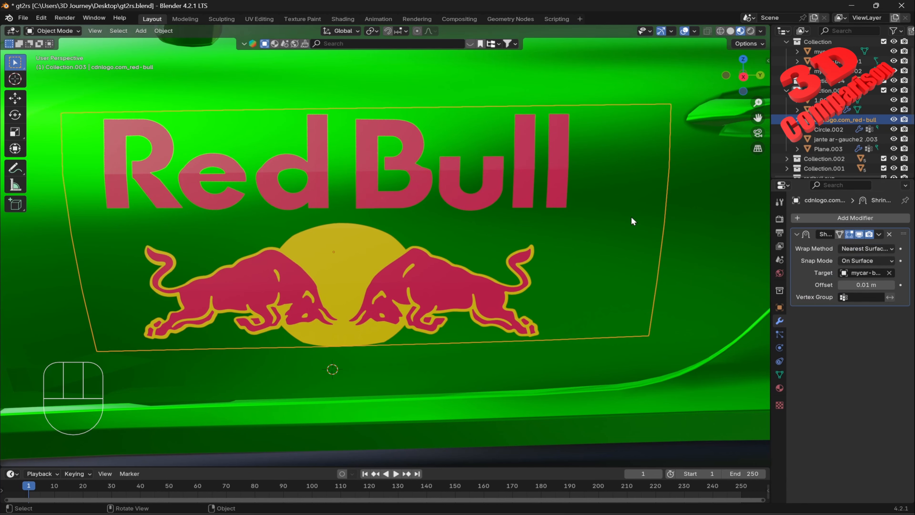
{"action": "left_click", "coordinate": [876, 249]}
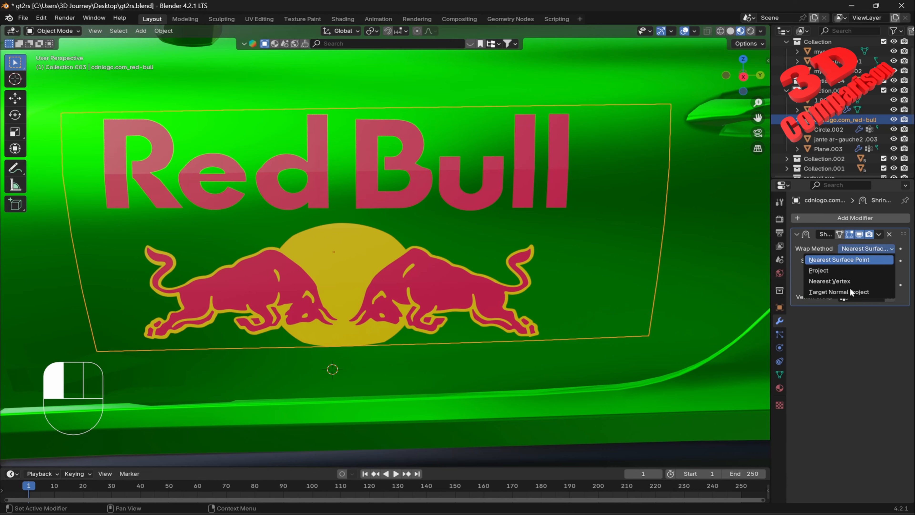
{"action": "left_click", "coordinate": [847, 291]}
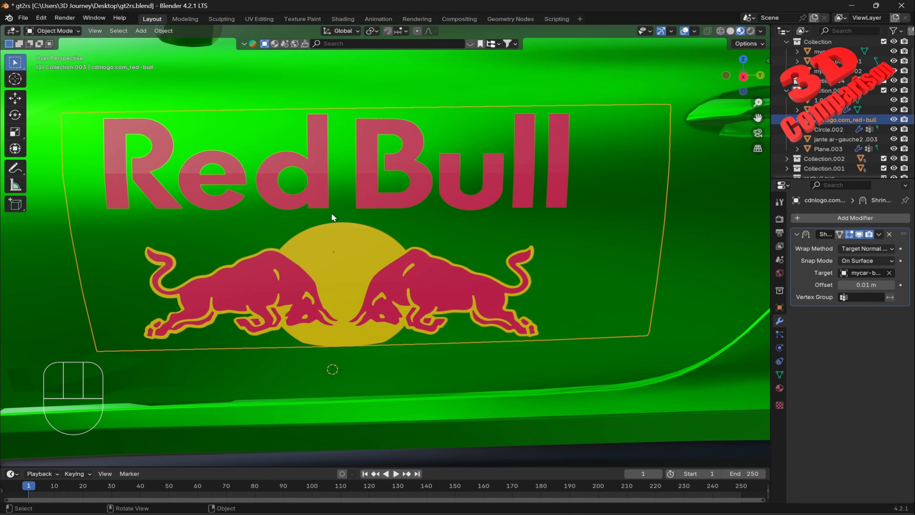
Step: Move the logo plane slightly upward along the global Z axis on the door and check its fit
{"action": "middle_click_drag", "start_coordinate": [313, 219], "coordinate": [473, 247]}
{"action": "scroll", "coordinate": [479, 248], "scroll_direction": "down", "scroll_amount": 4}
{"action": "key", "text": "g"}
{"action": "key", "text": "z"}
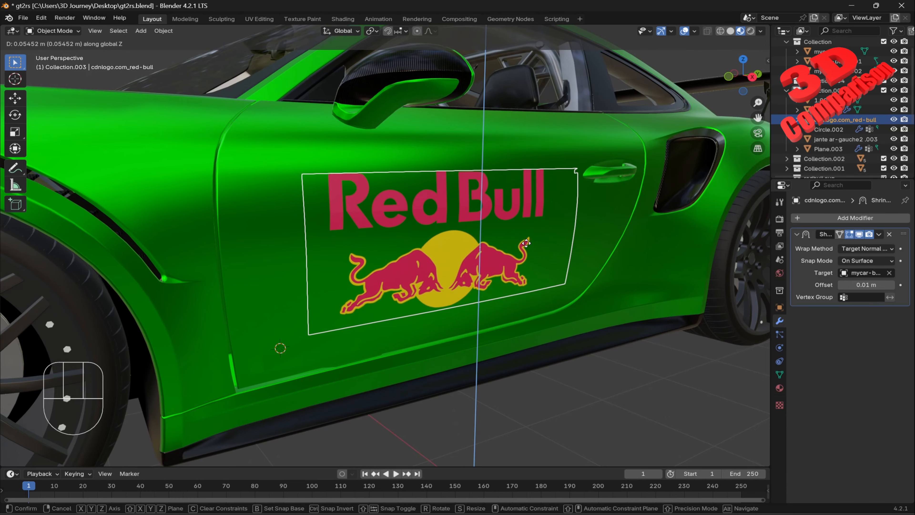
{"action": "left_click", "coordinate": [526, 243]}
{"action": "middle_click_drag", "start_coordinate": [465, 169], "coordinate": [502, 211]}
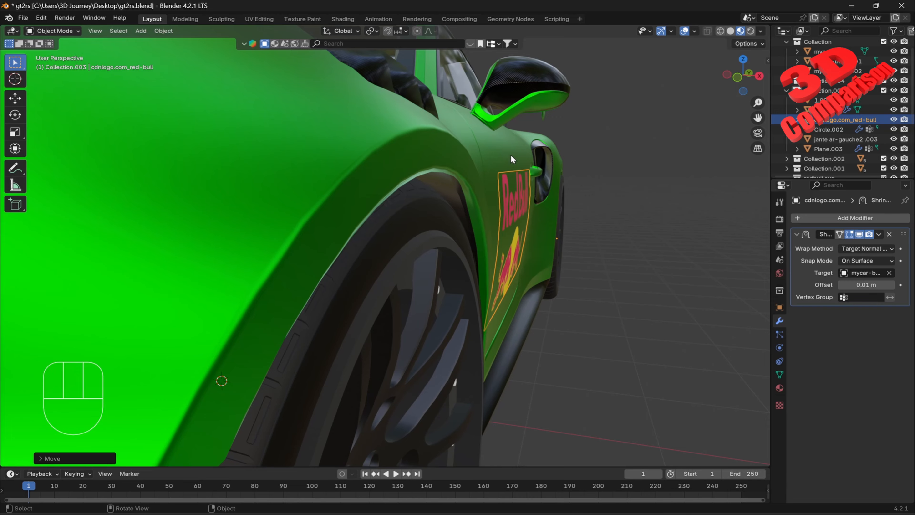
{"action": "middle_click_drag", "start_coordinate": [504, 153], "coordinate": [462, 218]}
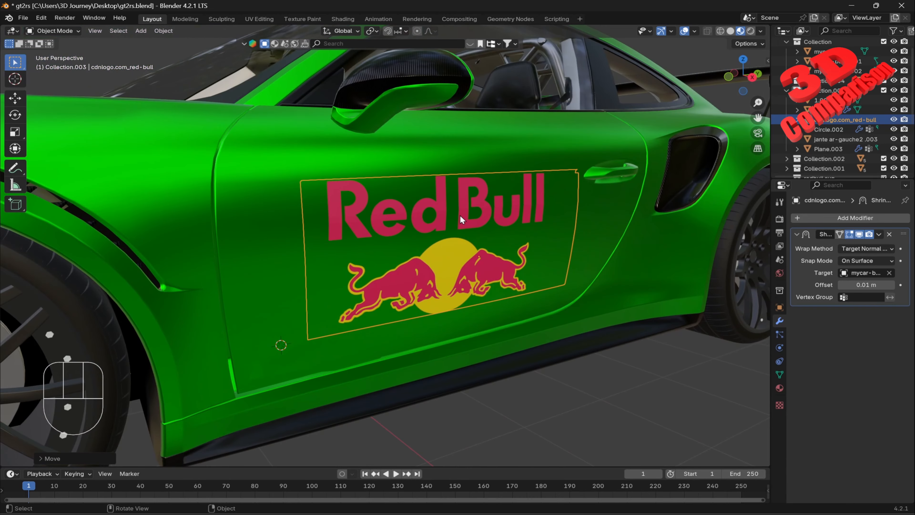
{"action": "key", "text": "g"}
{"action": "key", "text": "x"}
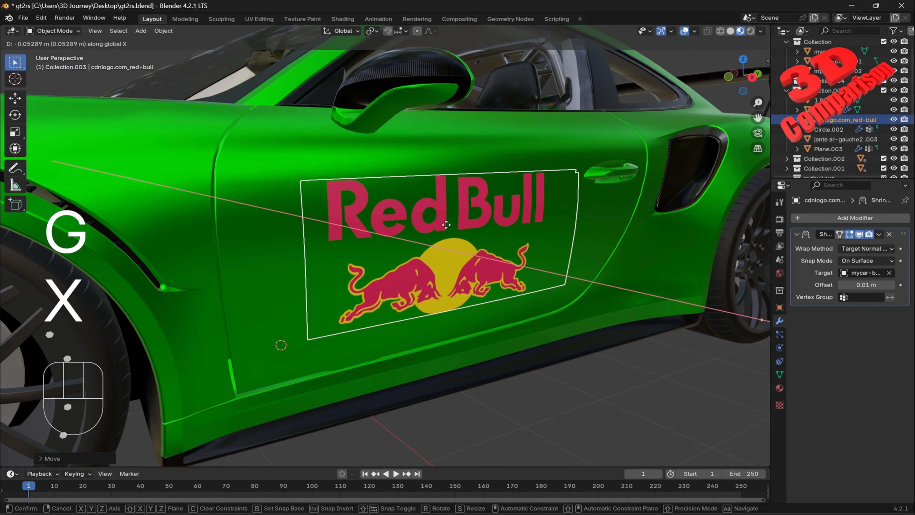
{"action": "key", "text": "Escape"}
{"action": "middle_click_drag", "start_coordinate": [446, 224], "coordinate": [485, 248]}
{"action": "key", "text": "s"}
{"action": "key", "text": "Escape"}
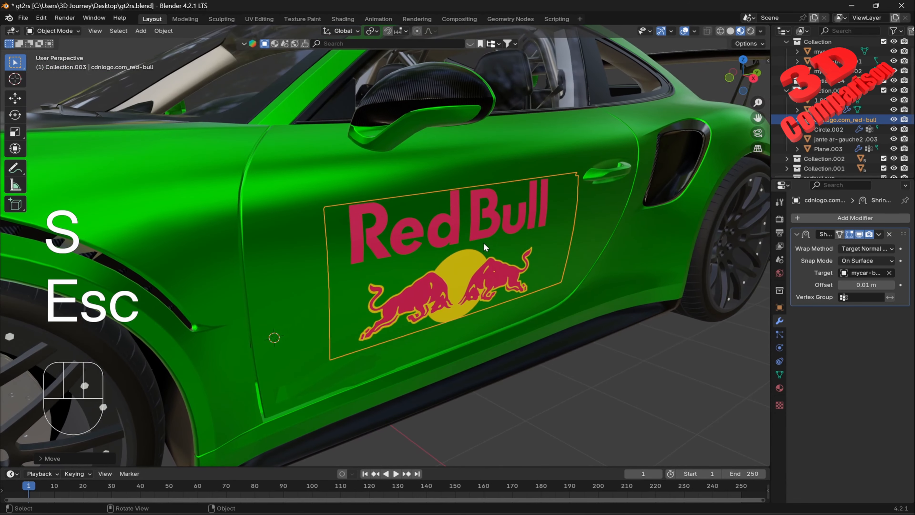
Step: Deselect the logo, view the car from the front corner, and switch to the web browser to view the BT logo PNG
{"action": "scroll", "coordinate": [487, 249], "scroll_direction": "down", "scroll_amount": 4}
{"action": "left_click", "coordinate": [543, 329]}
{"action": "middle_click_drag", "start_coordinate": [369, 292], "coordinate": [475, 235]}
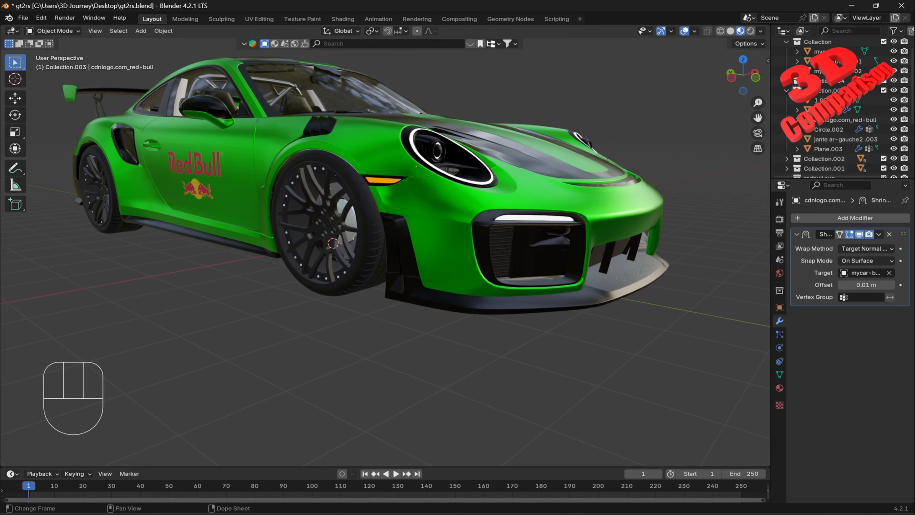
{"action": "key", "text": "alt+Tab"}
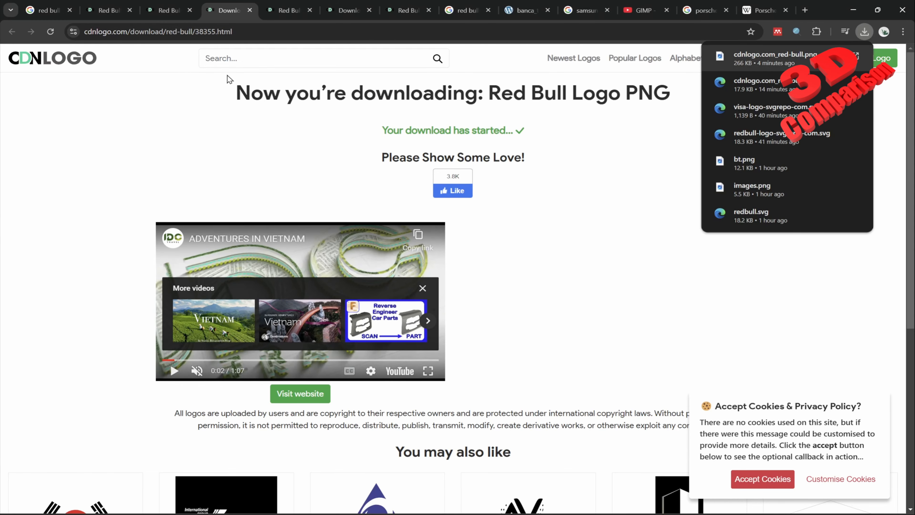
{"action": "left_click", "coordinate": [525, 10]}
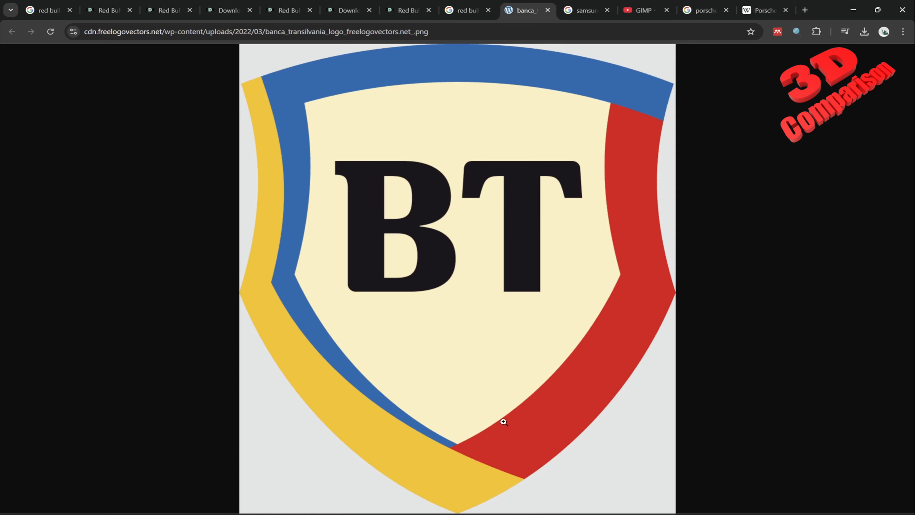
Step: Switch back to Blender and open the car body mesh for editing at the front bumper corner beside the wheel
{"action": "key", "text": "alt+Tab"}
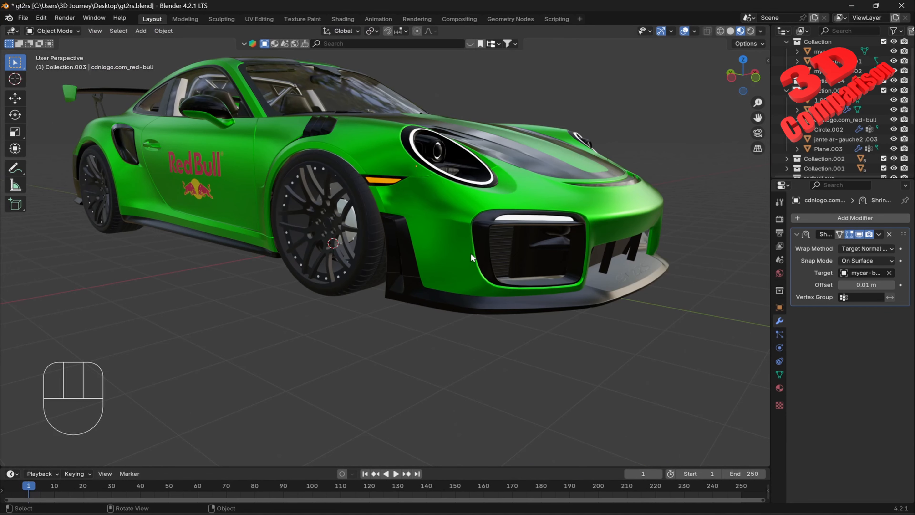
{"action": "middle_click_drag", "start_coordinate": [470, 253], "coordinate": [455, 238]}
{"action": "scroll", "coordinate": [443, 237], "scroll_direction": "up", "scroll_amount": 4}
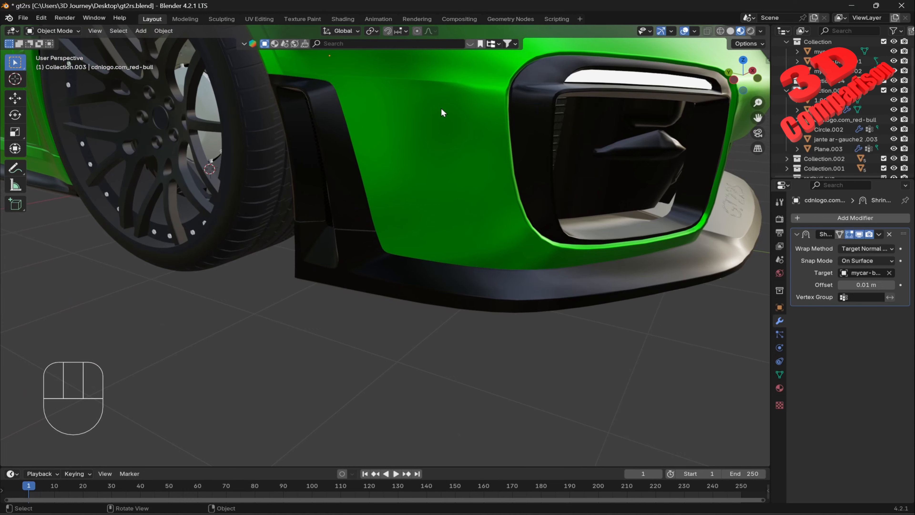
{"action": "scroll", "coordinate": [436, 172], "scroll_direction": "down", "scroll_amount": 2}
{"action": "left_click", "coordinate": [441, 156]}
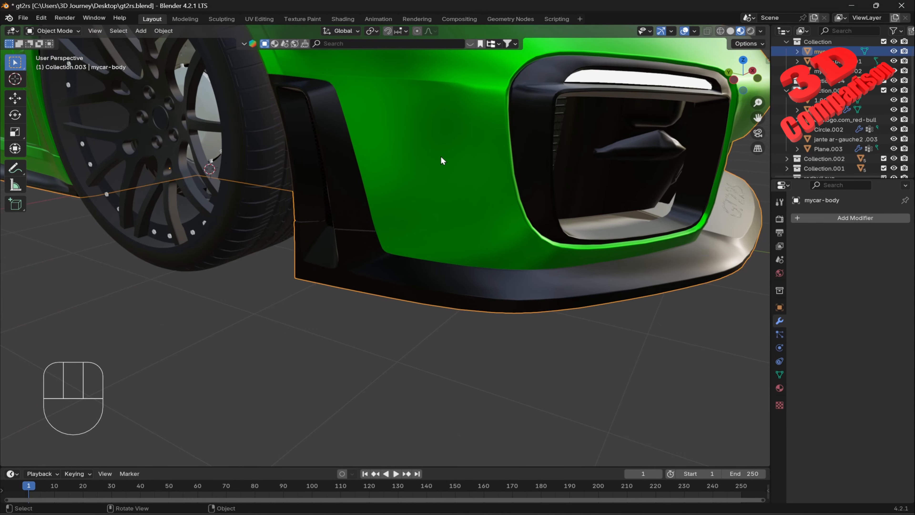
{"action": "scroll", "coordinate": [440, 156], "scroll_direction": "down", "scroll_amount": 2}
{"action": "middle_click_drag", "start_coordinate": [440, 156], "coordinate": [424, 208], "text": "shift"}
{"action": "scroll", "coordinate": [404, 233], "scroll_direction": "up", "scroll_amount": 2}
{"action": "key", "text": "Tab"}
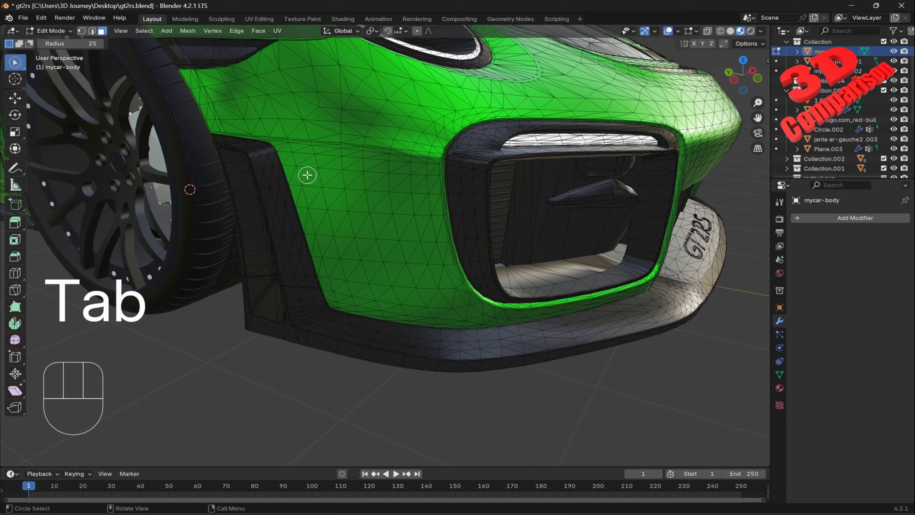
Step: Circle-select an even patch of green bumper faces between the black side trim and the air intake, and separate it into its own object
{"action": "mouse_move", "coordinate": [308, 175]}
{"action": "left_mouse_down"}
{"action": "mouse_move", "coordinate": [343, 272]}
{"action": "mouse_move", "coordinate": [406, 289]}
{"action": "mouse_move", "coordinate": [438, 280]}
{"action": "mouse_move", "coordinate": [413, 189]}
{"action": "mouse_move", "coordinate": [330, 170]}
{"action": "mouse_move", "coordinate": [390, 250]}
{"action": "mouse_move", "coordinate": [373, 249]}
{"action": "left_mouse_up"}
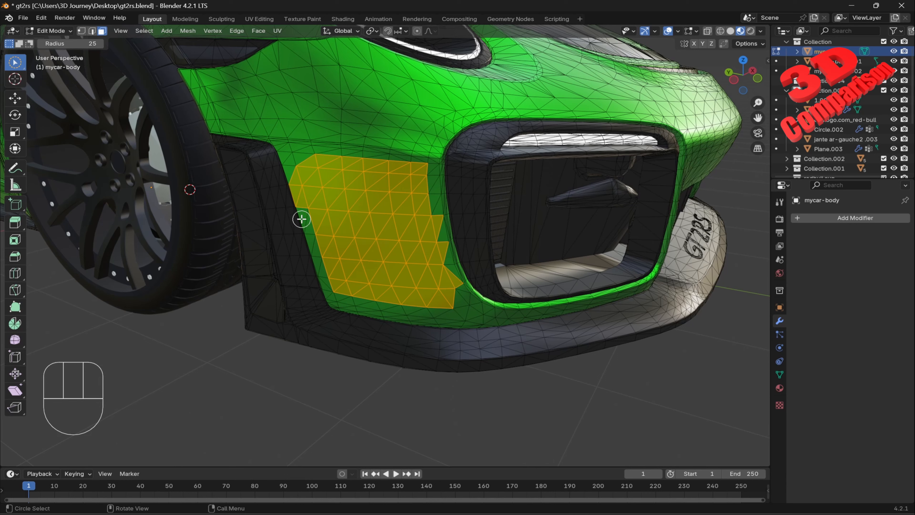
{"action": "key", "text": "ctrl"}
{"action": "left_click_drag", "start_coordinate": [295, 211], "coordinate": [284, 189], "text": "ctrl"}
{"action": "left_click_drag", "start_coordinate": [446, 218], "coordinate": [463, 277], "text": "ctrl"}
{"action": "left_click_drag", "start_coordinate": [448, 166], "coordinate": [297, 154], "text": "ctrl"}
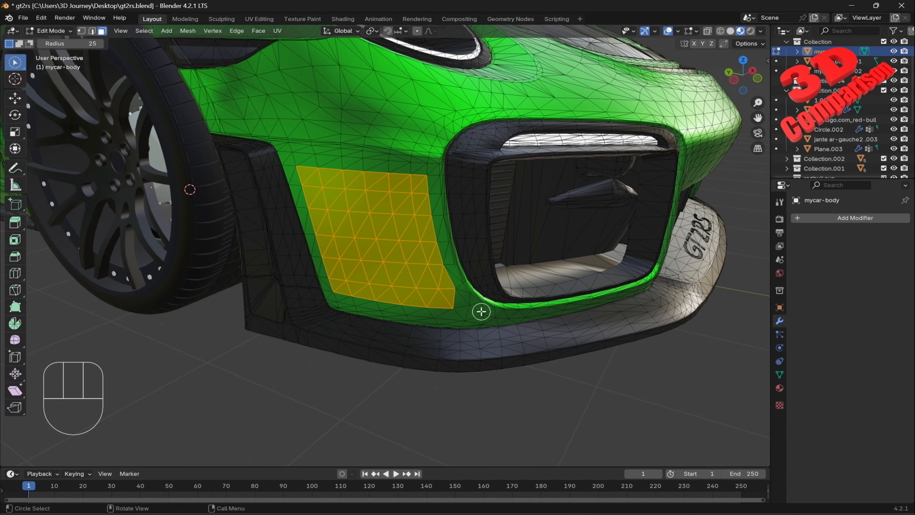
{"action": "key", "text": "p"}
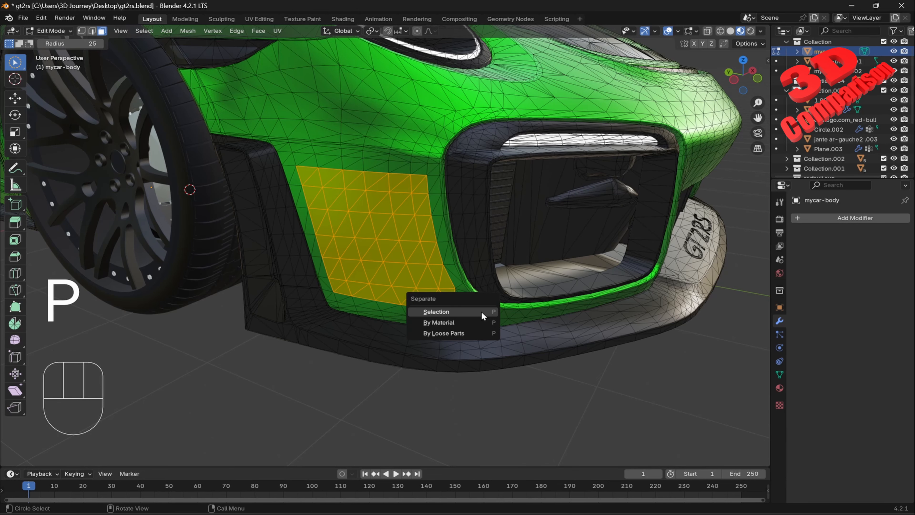
{"action": "left_click", "coordinate": [482, 313]}
{"action": "key", "text": "Tab"}
{"action": "scroll", "coordinate": [404, 281], "scroll_direction": "down", "scroll_amount": 8}
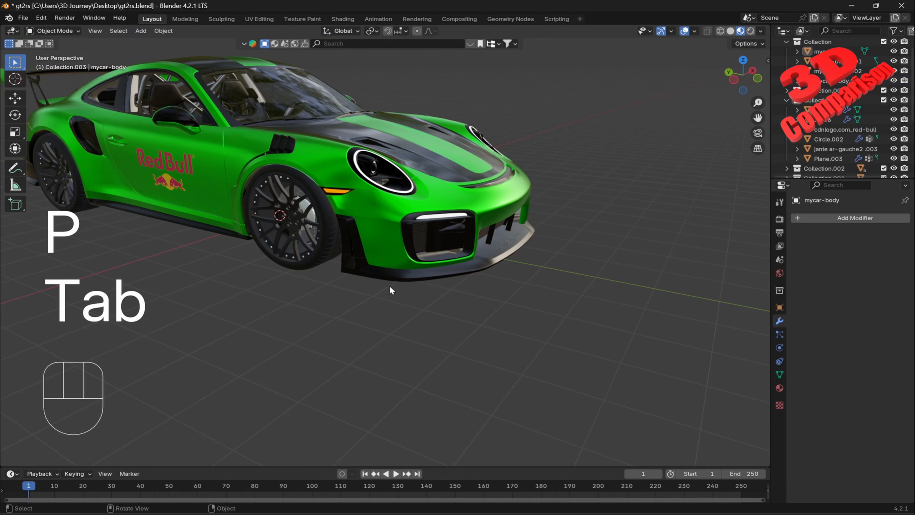
Step: Select the separated green patch on the front bumper corner and rename it for the BT logo
{"action": "left_click", "coordinate": [383, 259]}
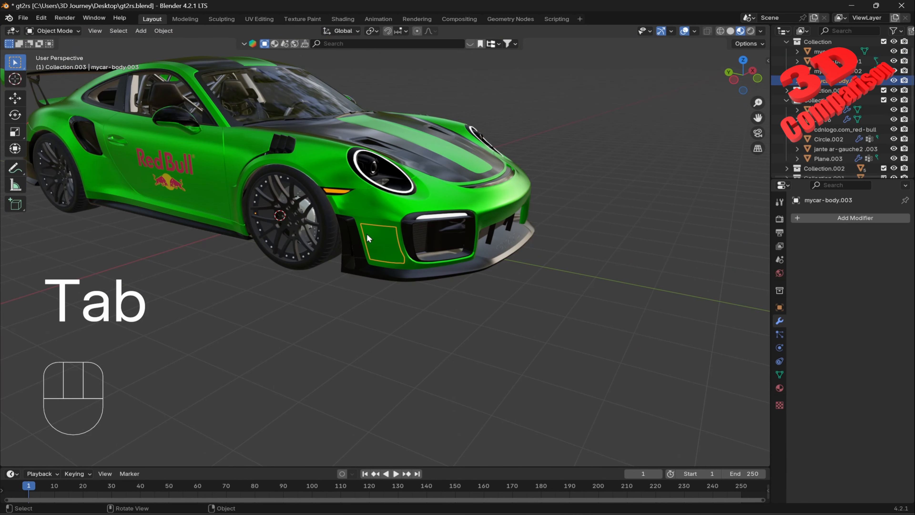
{"action": "scroll", "coordinate": [366, 234], "scroll_direction": "up", "scroll_amount": 5}
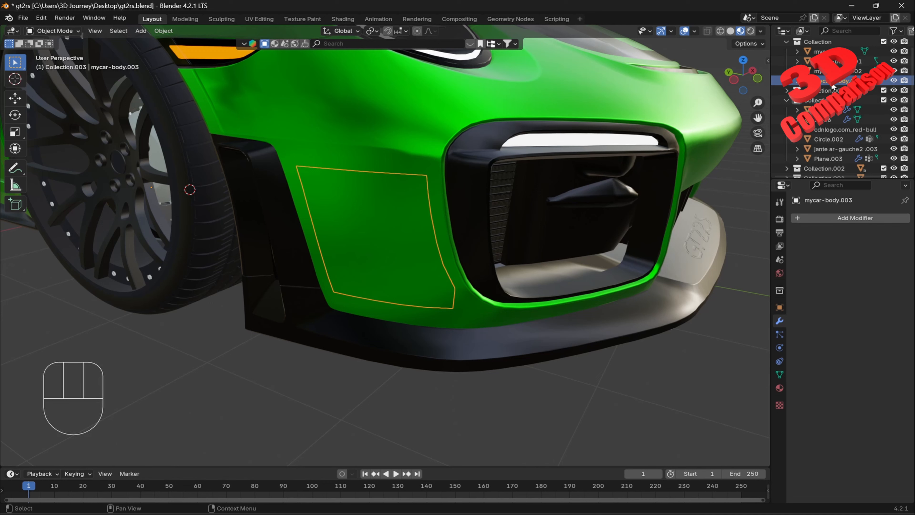
{"action": "key", "text": "F2"}
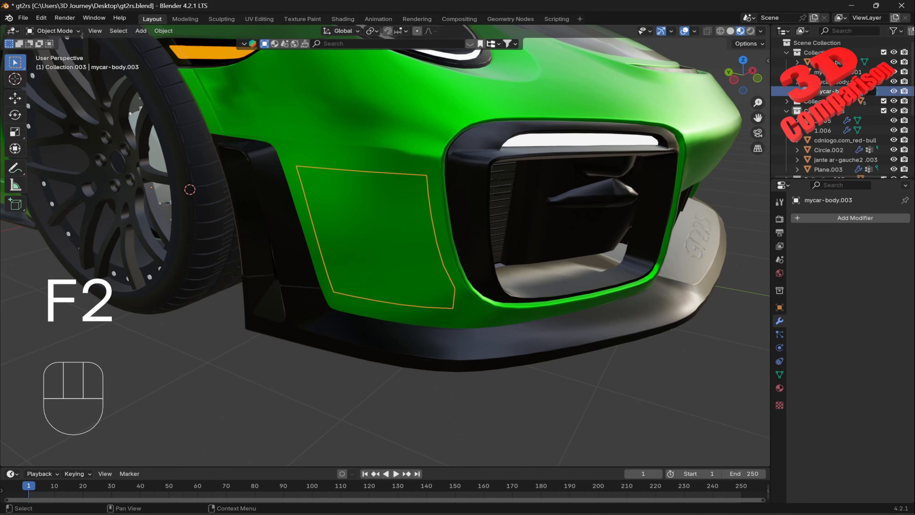
{"action": "type", "text": "Fr"}
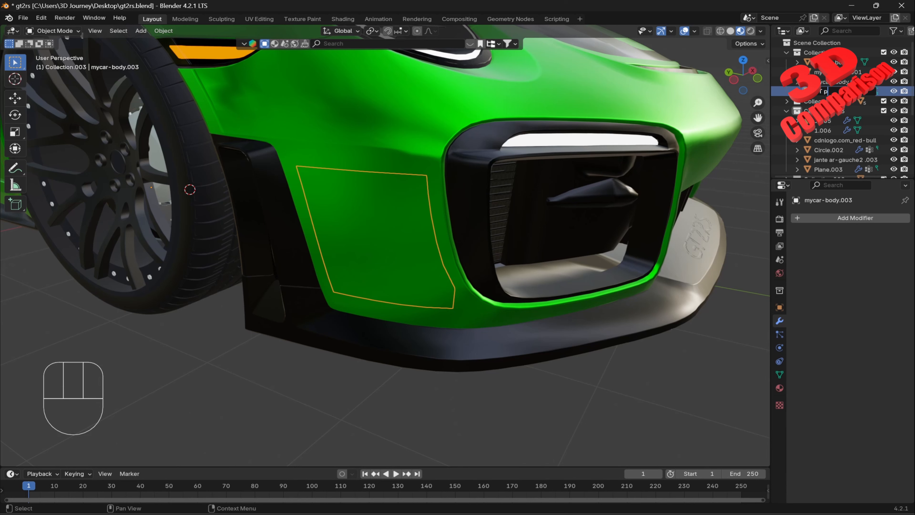
{"action": "key", "text": "BackSpace"}
{"action": "key", "text": "BackSpace"}
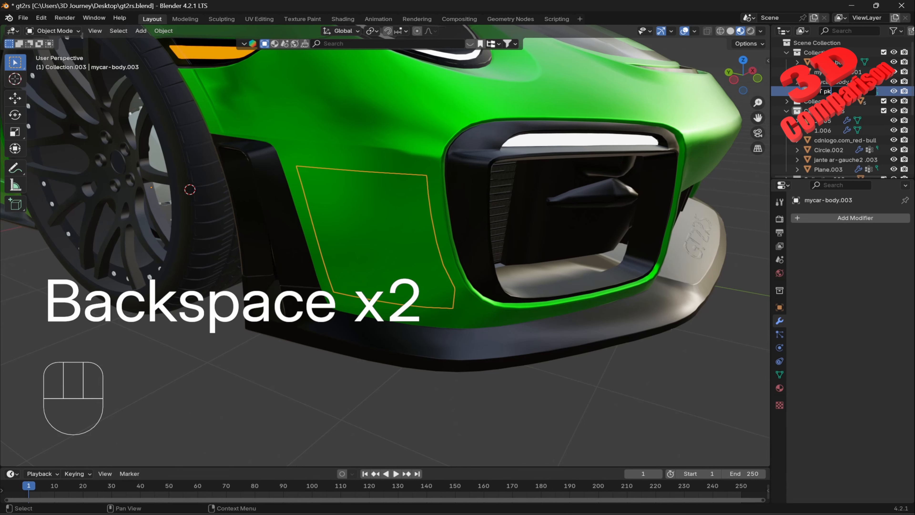
{"action": "key", "text": "BackSpace"}
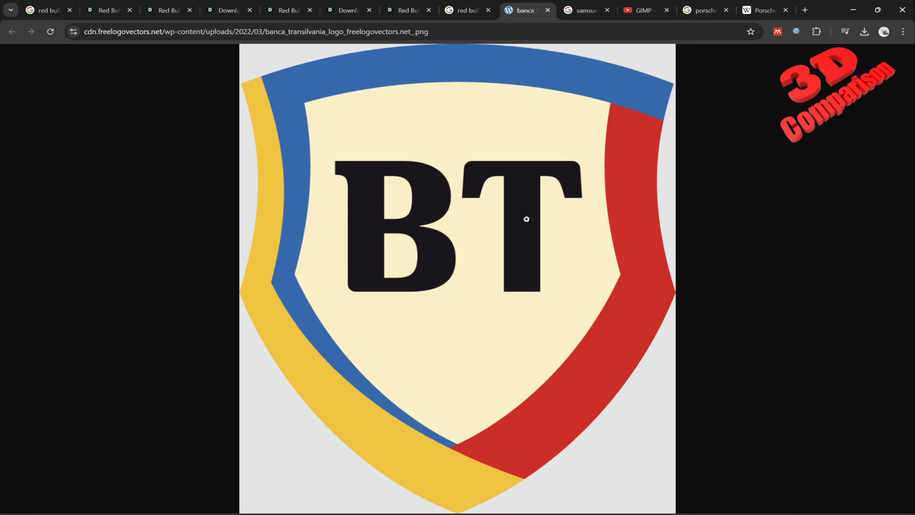
Step: Try to save the BT logo PNG from the web browser to the desktop
{"action": "right_click", "coordinate": [527, 219]}
{"action": "left_click", "coordinate": [561, 241]}
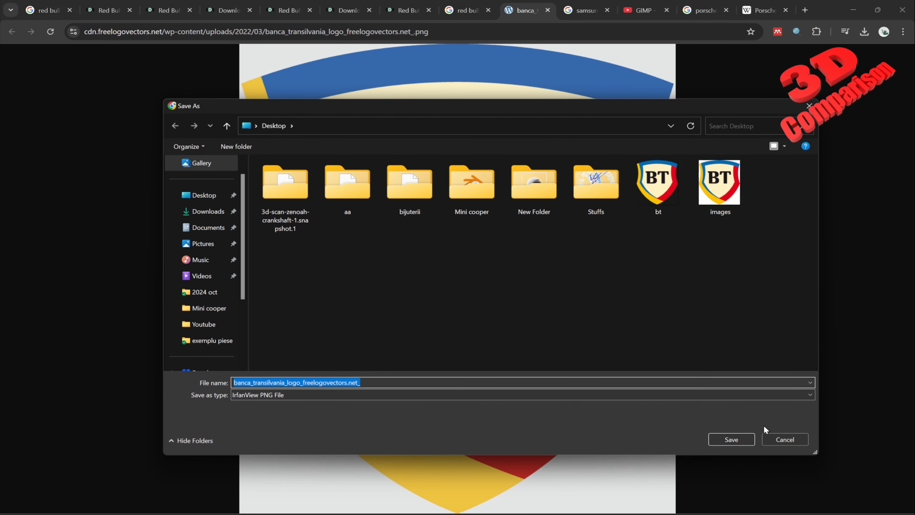
{"action": "left_click", "coordinate": [770, 437]}
{"action": "left_click", "coordinate": [644, 10]}
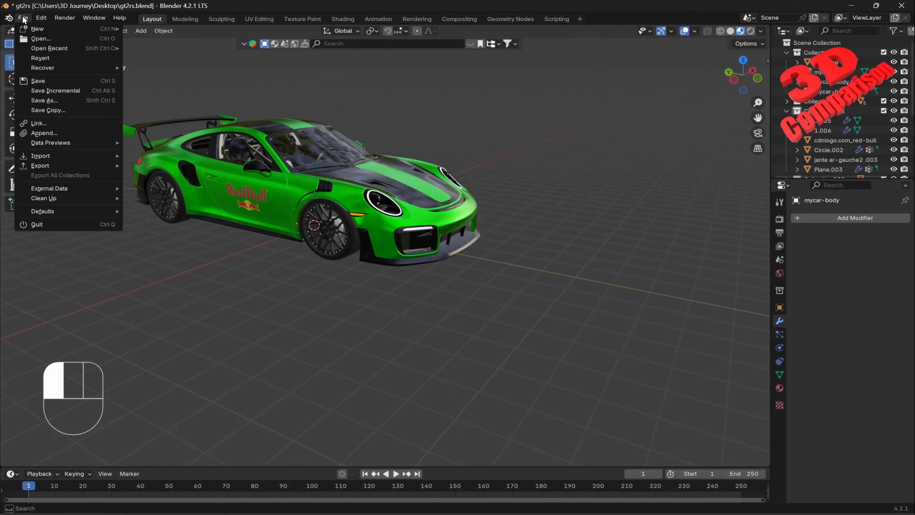
{"action": "left_click", "coordinate": [23, 17]}
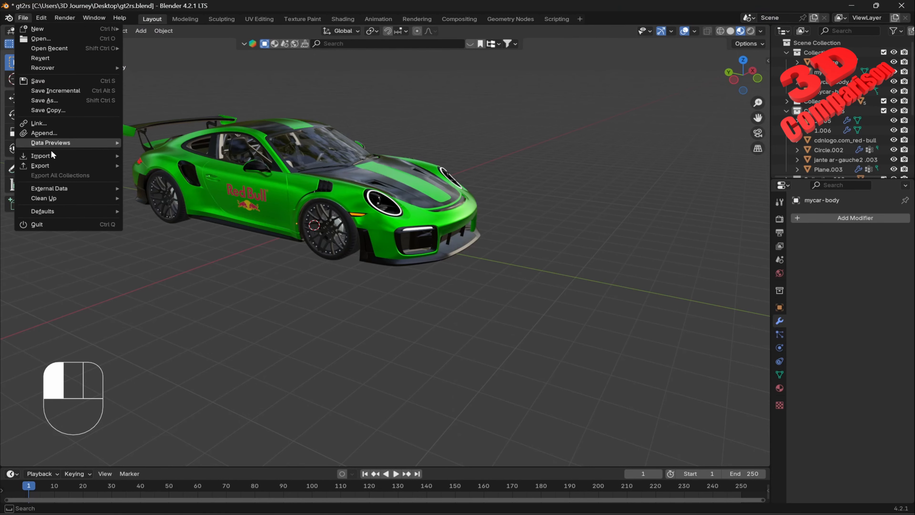
{"action": "mouse_move", "coordinate": [55, 158]}
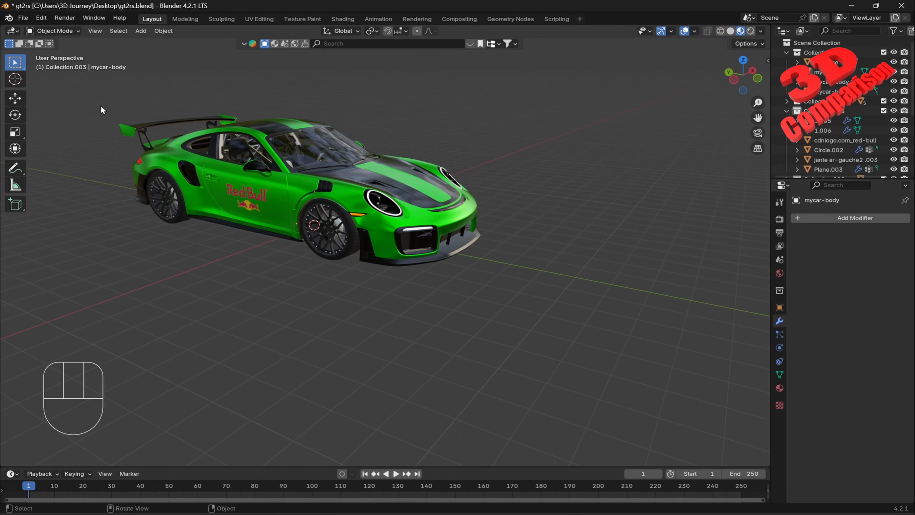
{"action": "left_click", "coordinate": [22, 18]}
Step: Import bt.png from the Desktop folder as an image mesh plane
{"action": "mouse_move", "coordinate": [54, 156]}
{"action": "key", "text": "shift+a"}
{"action": "mouse_move", "coordinate": [494, 318]}
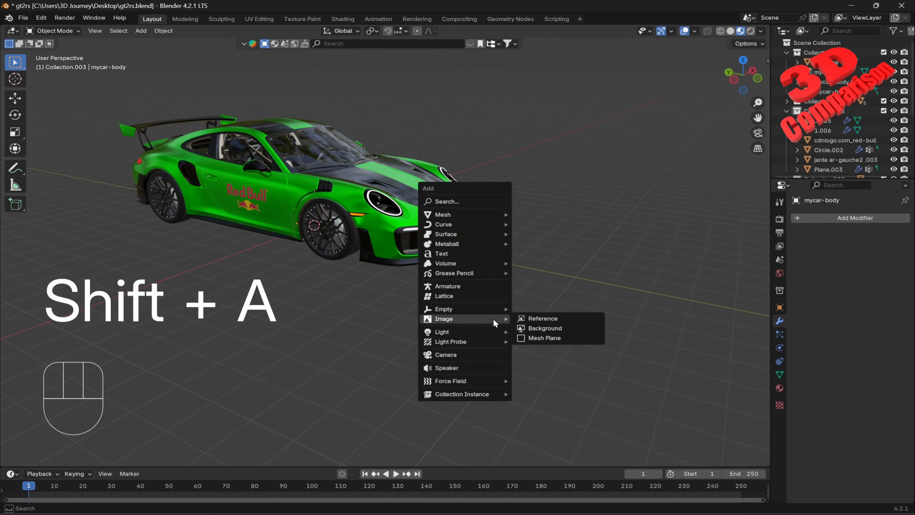
{"action": "left_click", "coordinate": [545, 337]}
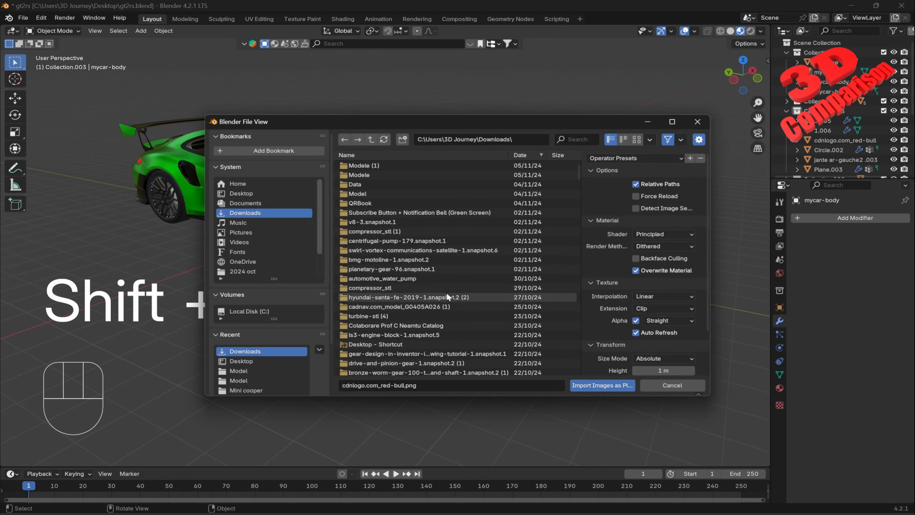
{"action": "left_click", "coordinate": [251, 192]}
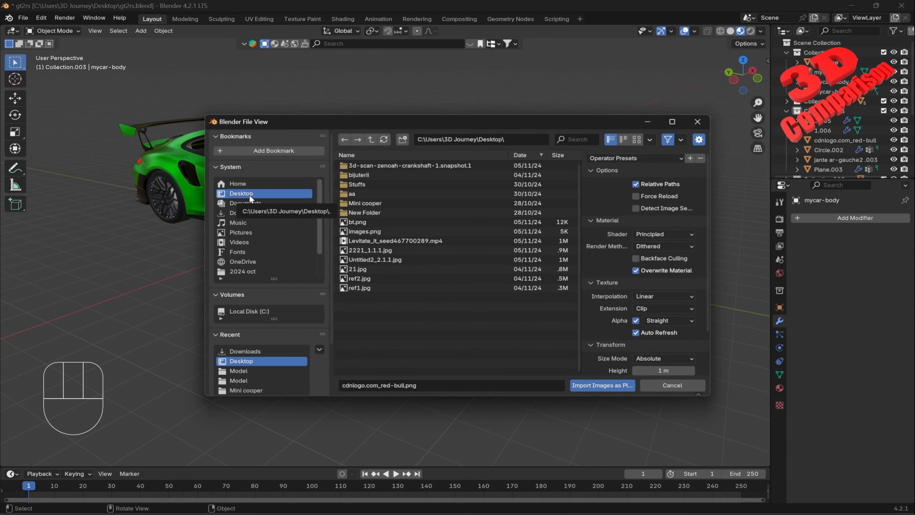
{"action": "left_click", "coordinate": [364, 222]}
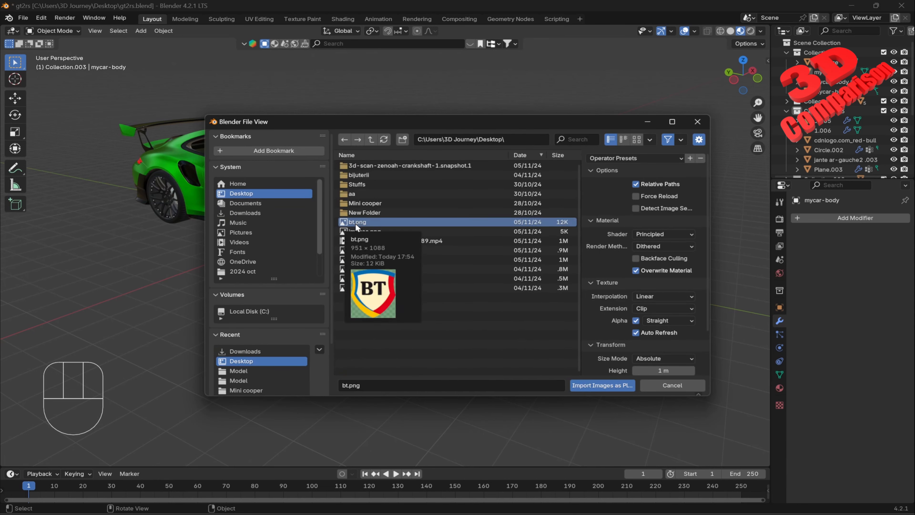
{"action": "left_click", "coordinate": [611, 385]}
Step: Move the BT logo plane along the global Y axis until it lies in front of the car
{"action": "key", "text": "g"}
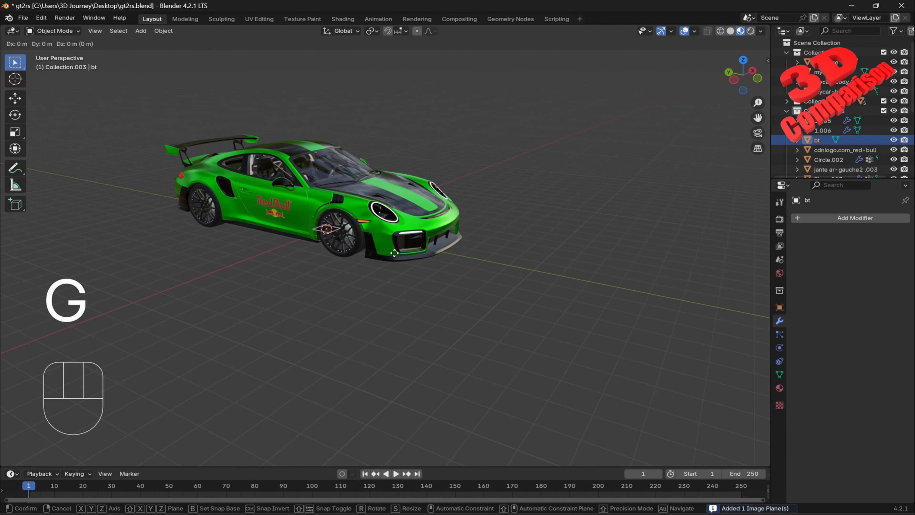
{"action": "key", "text": "x"}
{"action": "key", "text": "Escape"}
{"action": "key", "text": "g"}
{"action": "key", "text": "y"}
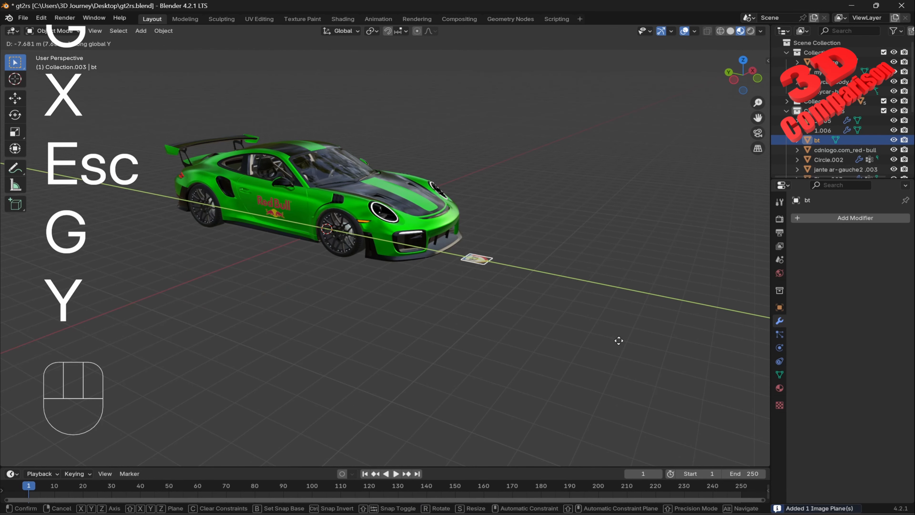
{"action": "left_click", "coordinate": [540, 268]}
Step: Rotate the BT logo plane -90° about the global Z axis
{"action": "middle_click_drag", "start_coordinate": [540, 269], "coordinate": [458, 289]}
{"action": "scroll", "coordinate": [460, 293], "scroll_direction": "up", "scroll_amount": 3}
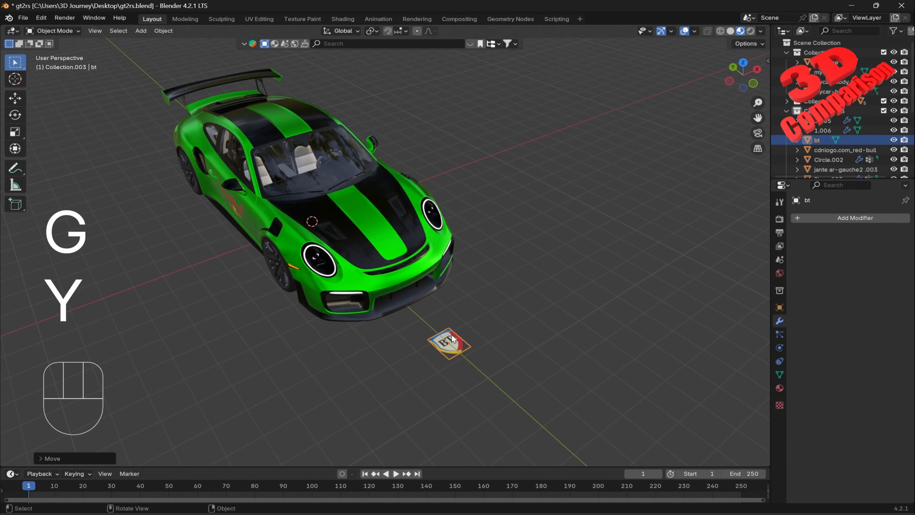
{"action": "key", "text": "r"}
{"action": "key", "text": "z"}
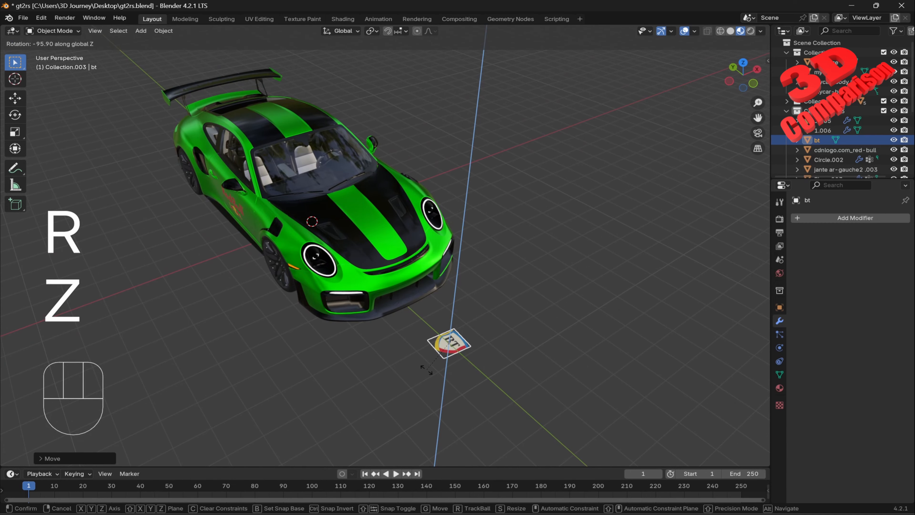
{"action": "key", "text": "KP_Subtract"}
{"action": "key", "text": "KP_9"}
{"action": "key", "text": "KP_0"}
{"action": "key", "text": "KP_Enter"}
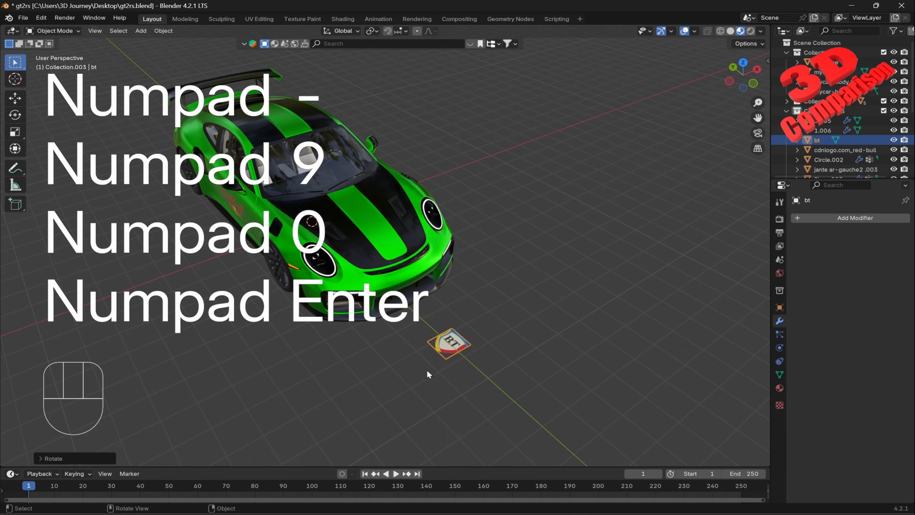
Step: Rotate the BT logo plane 90° about the global Y axis to stand it upright
{"action": "key", "text": "r"}
{"action": "key", "text": "y"}
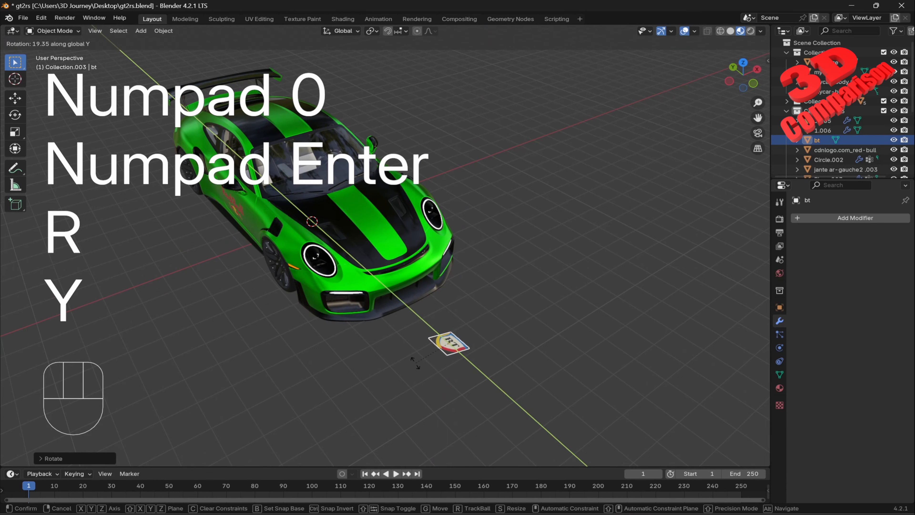
{"action": "key", "text": "Home"}
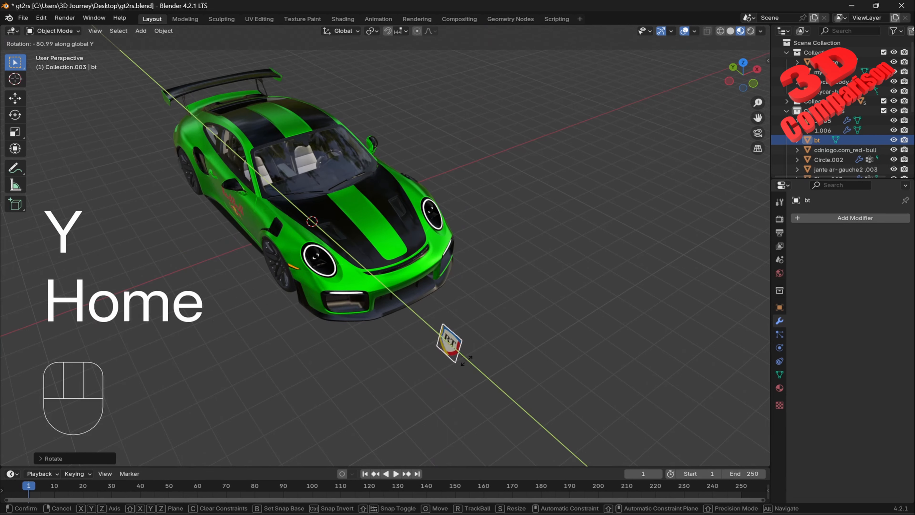
{"action": "key", "text": "KP_9"}
{"action": "key", "text": "KP_0"}
{"action": "key", "text": "KP_Enter"}
Step: Look at the car from its side and rotate the BT logo plane 92° about the viewing axis
{"action": "middle_click_drag", "start_coordinate": [467, 361], "coordinate": [548, 320]}
{"action": "key", "text": "r"}
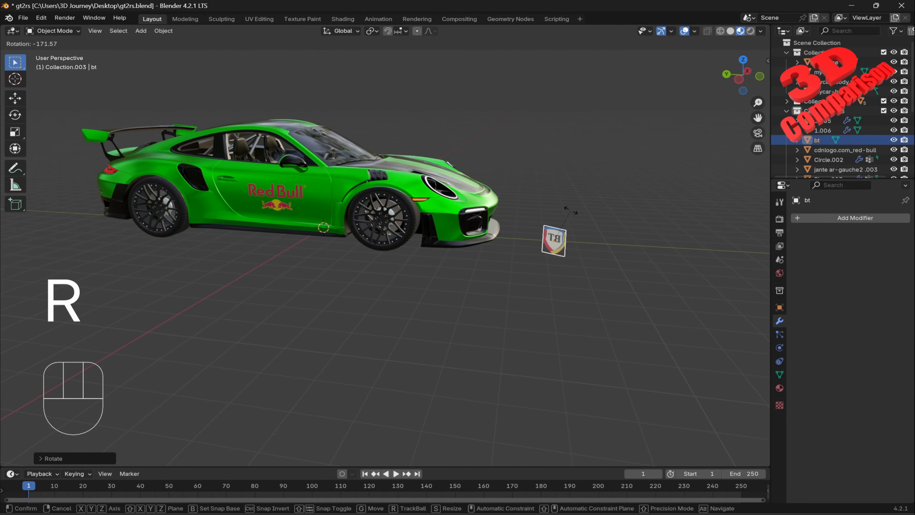
{"action": "key", "text": "Home"}
{"action": "key", "text": "KP_9"}
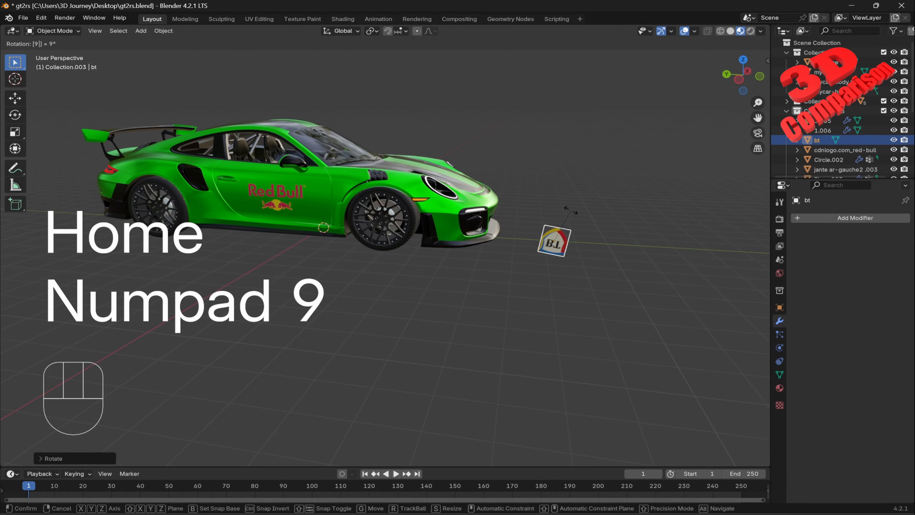
{"action": "key", "text": "KP_2"}
{"action": "key", "text": "KP_Enter"}
Step: Move the BT logo plane freely beside the front bumper, to about X -2.03 m, Y -4.68 m, Z -1.04 m
{"action": "middle_click_drag", "start_coordinate": [552, 247], "coordinate": [541, 260]}
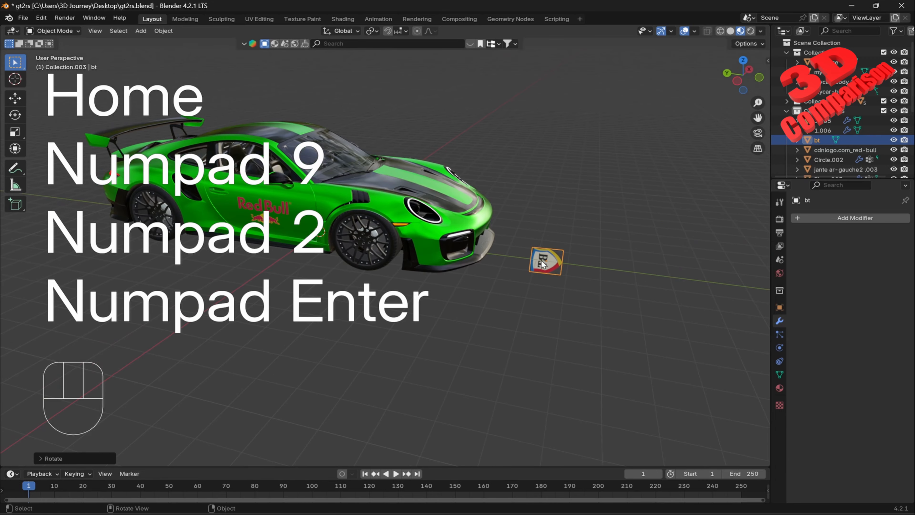
{"action": "key", "text": "KP_1"}
{"action": "key", "text": "KP_3"}
{"action": "key", "text": "KP_1"}
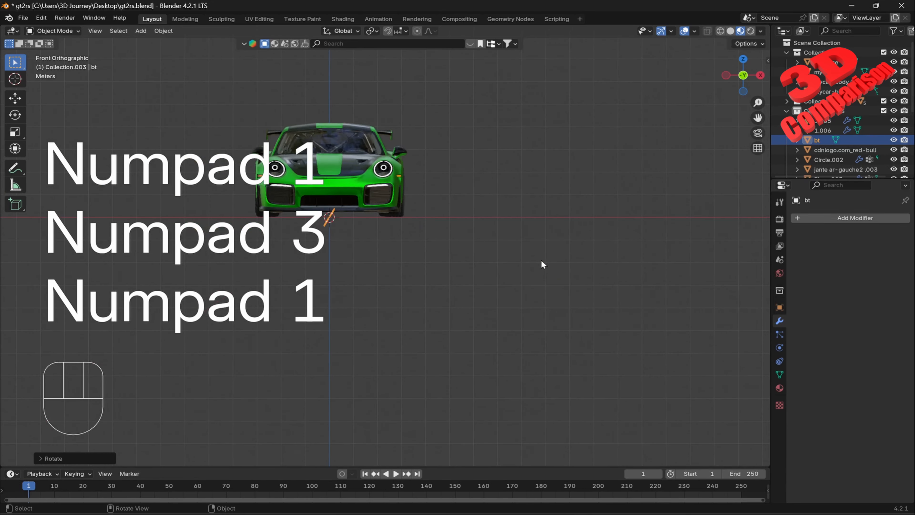
{"action": "middle_click_drag", "start_coordinate": [542, 261], "coordinate": [507, 254]}
{"action": "key", "text": "g"}
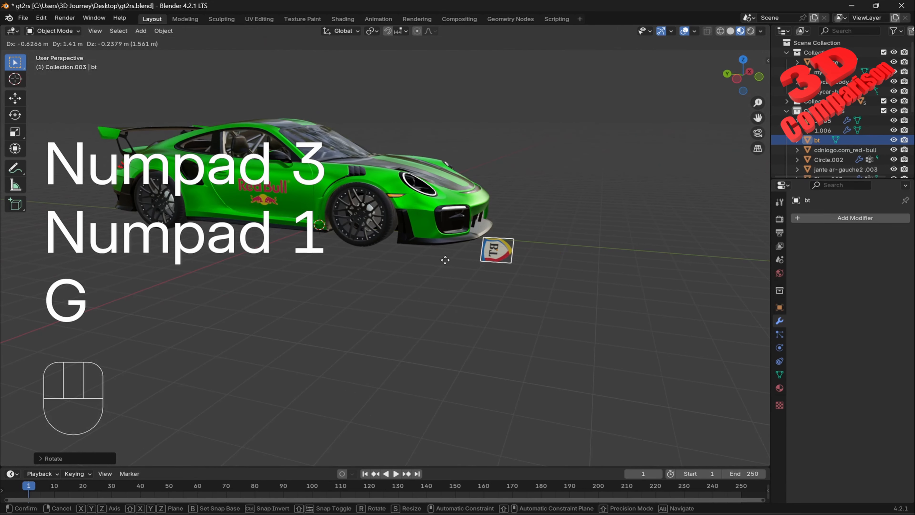
{"action": "left_click", "coordinate": [392, 271]}
{"action": "key", "text": "g"}
{"action": "key", "text": "z"}
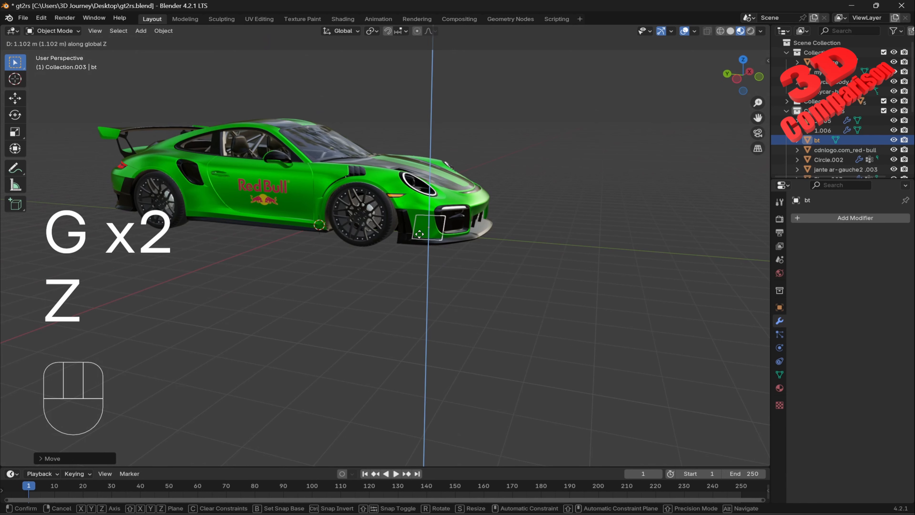
{"action": "key", "text": "g"}
{"action": "key", "text": "r"}
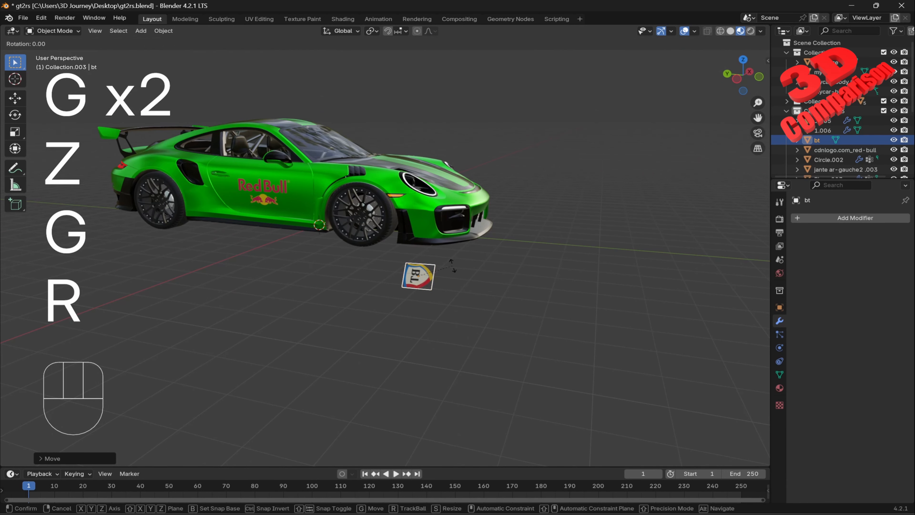
{"action": "key", "text": "z"}
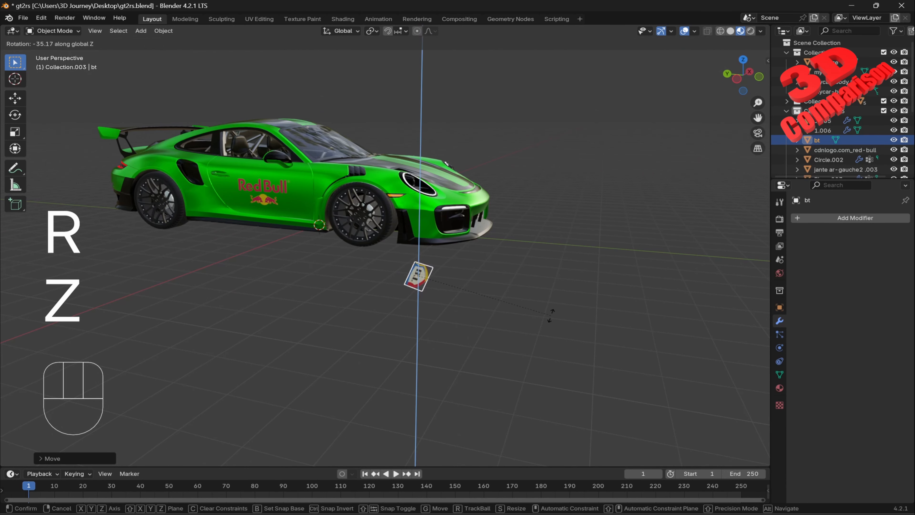
{"action": "key", "text": "Escape"}
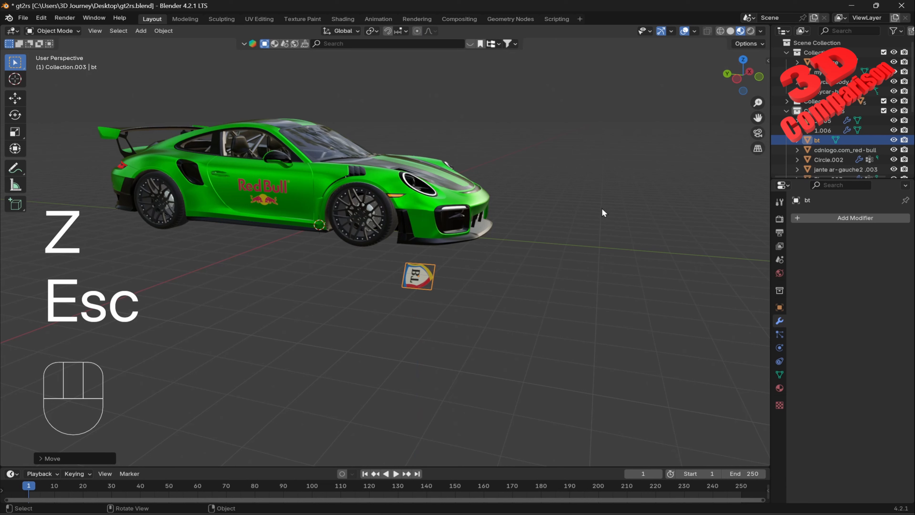
Step: Set the BT logo plane's rotation to X -180°, Y 90° and Z -180°, and keep the plane selected
{"action": "key", "text": "n"}
{"action": "left_click", "coordinate": [765, 64]}
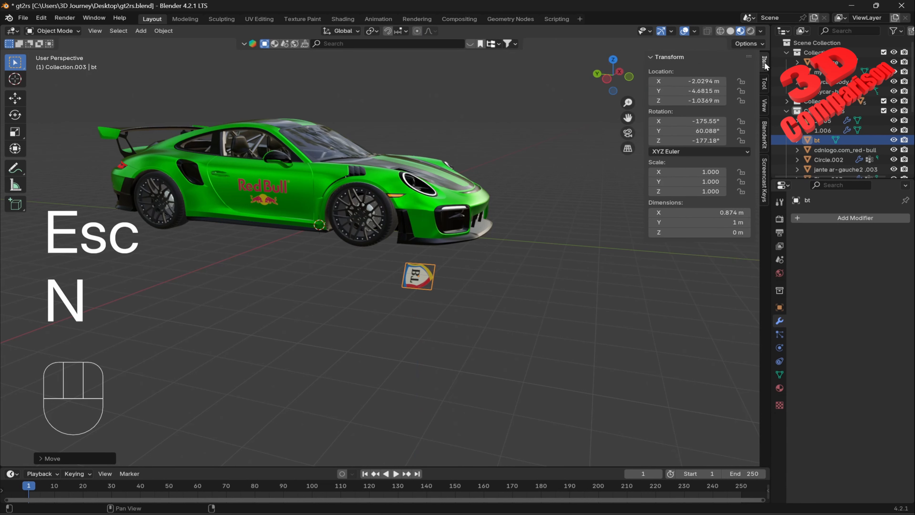
{"action": "left_click", "coordinate": [711, 122]}
{"action": "type", "text": "-"}
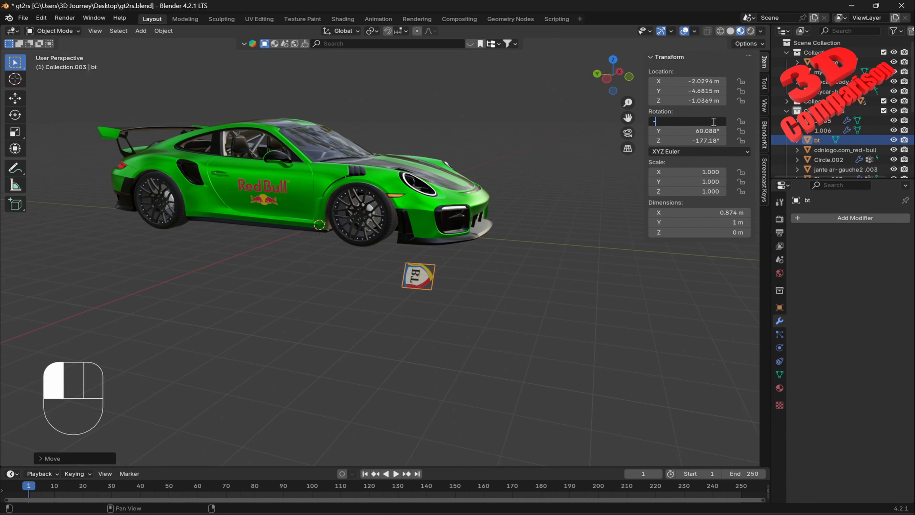
{"action": "type", "text": "180"}
{"action": "left_click", "coordinate": [705, 130]}
{"action": "type", "text": "90"}
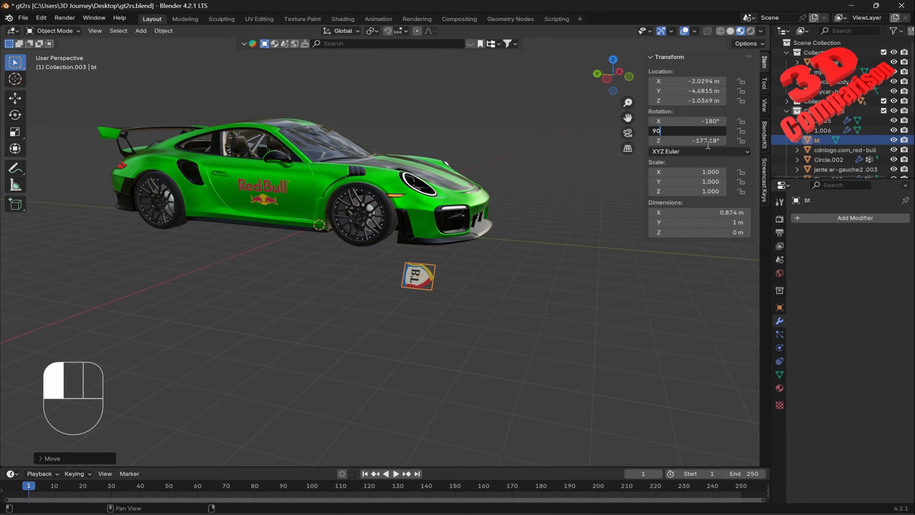
{"action": "left_click", "coordinate": [713, 140]}
{"action": "type", "text": "-1"}
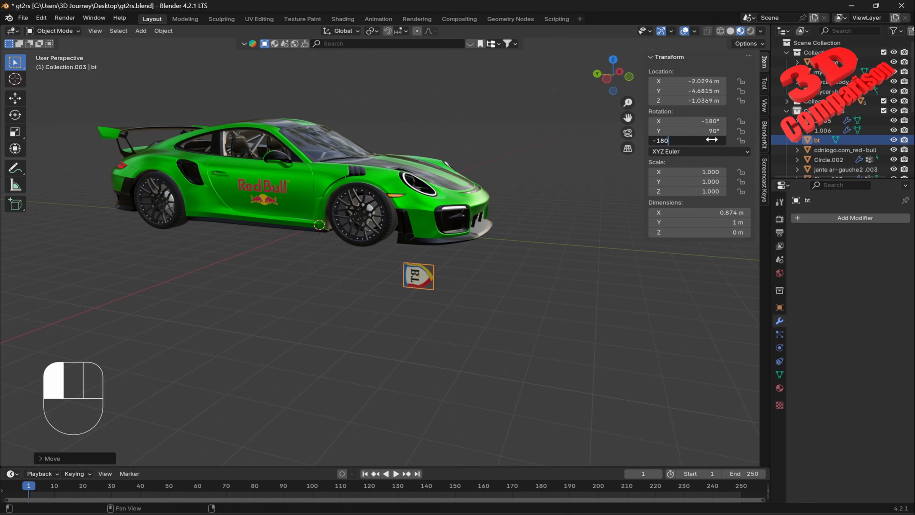
{"action": "type", "text": "80"}
{"action": "key", "text": "Return"}
{"action": "left_click", "coordinate": [514, 270]}
{"action": "left_click", "coordinate": [423, 274]}
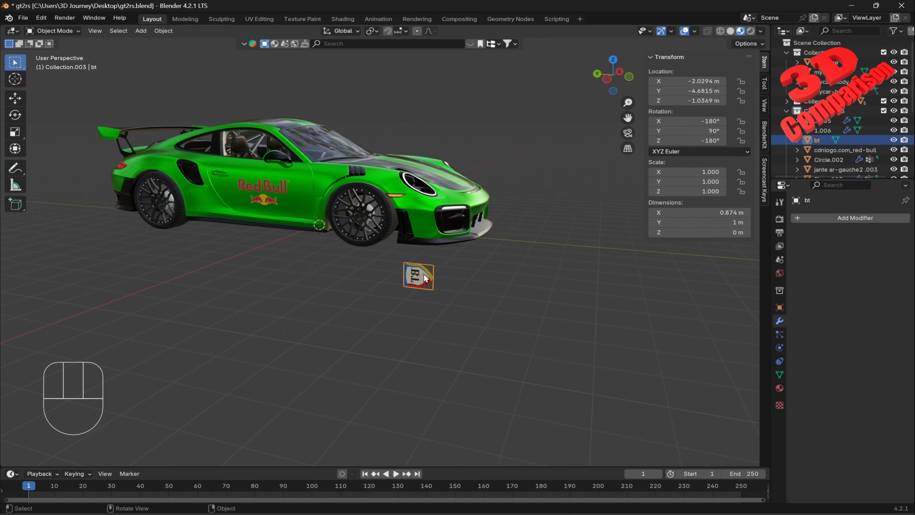
{"action": "key", "text": "r"}
{"action": "key", "text": "z"}
{"action": "key", "text": "Escape"}
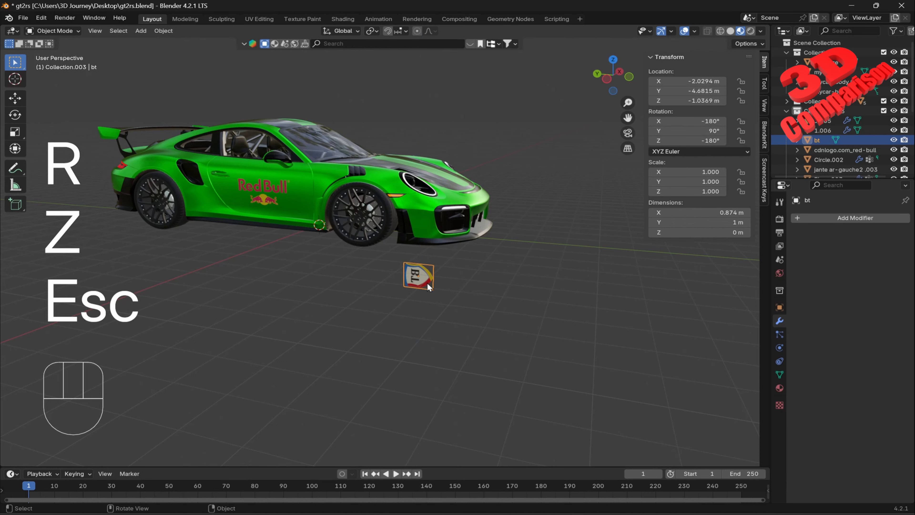
{"action": "key", "text": "r"}
{"action": "key", "text": "y"}
{"action": "key", "text": "Escape"}
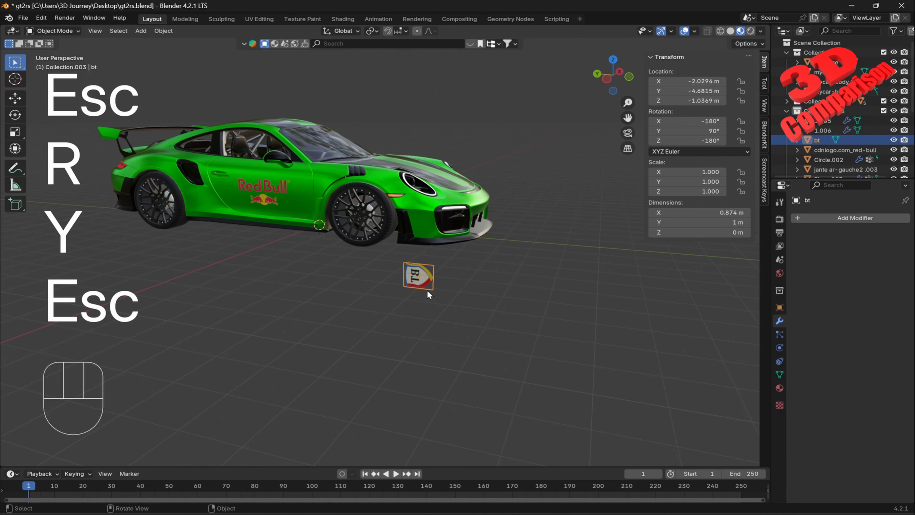
Step: Rotate the BT logo plane 90° about the global X axis
{"action": "key", "text": "r"}
{"action": "key", "text": "x"}
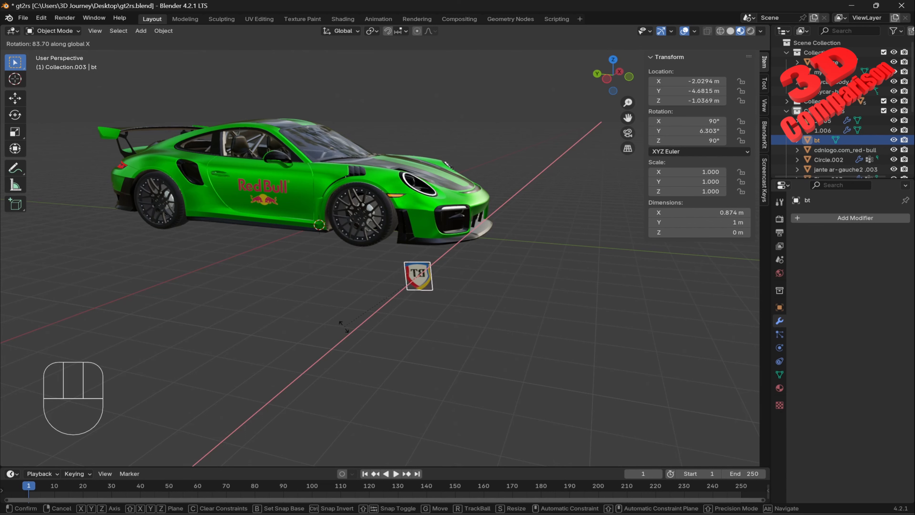
{"action": "key", "text": "KP_9"}
{"action": "key", "text": "KP_0"}
{"action": "key", "text": "KP_Enter"}
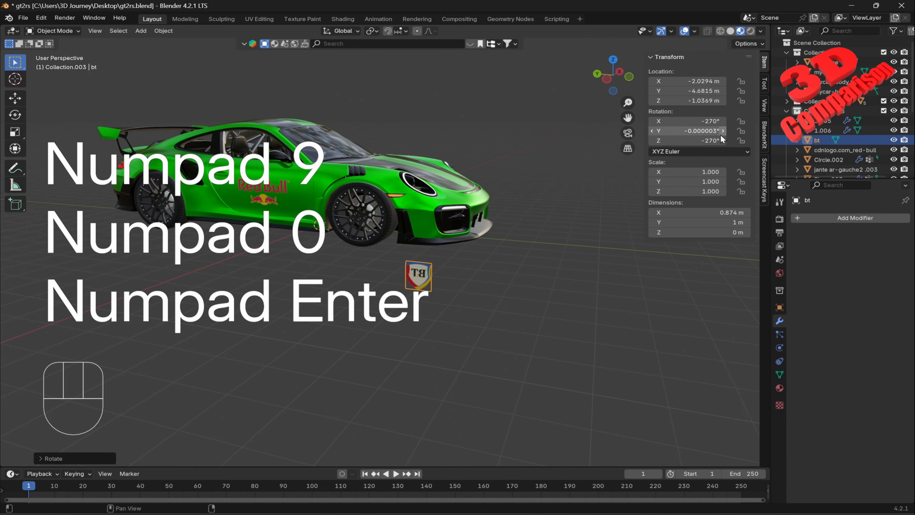
Step: Turn the BT logo plane about the global Z axis so BT reads correctly, and set its Z rotation to -90°
{"action": "key", "text": "r"}
{"action": "key", "text": "z"}
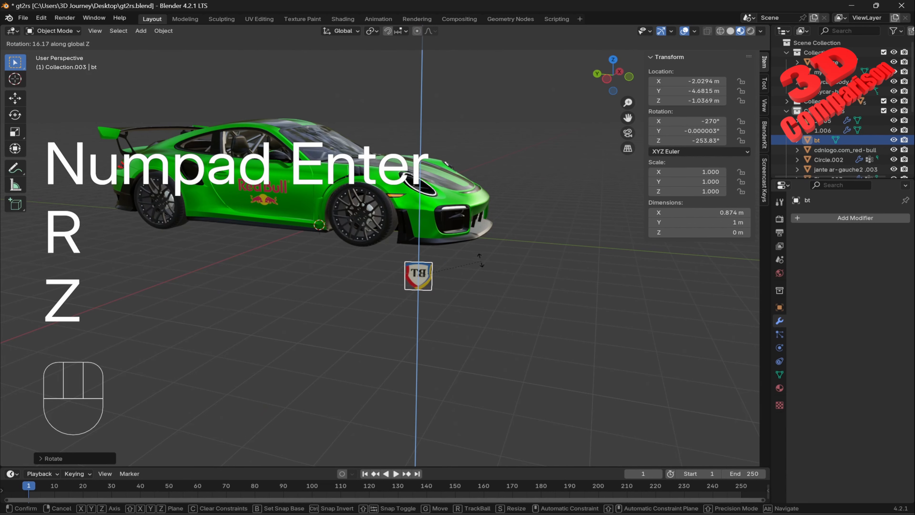
{"action": "left_click", "coordinate": [384, 274]}
{"action": "left_click", "coordinate": [719, 141]}
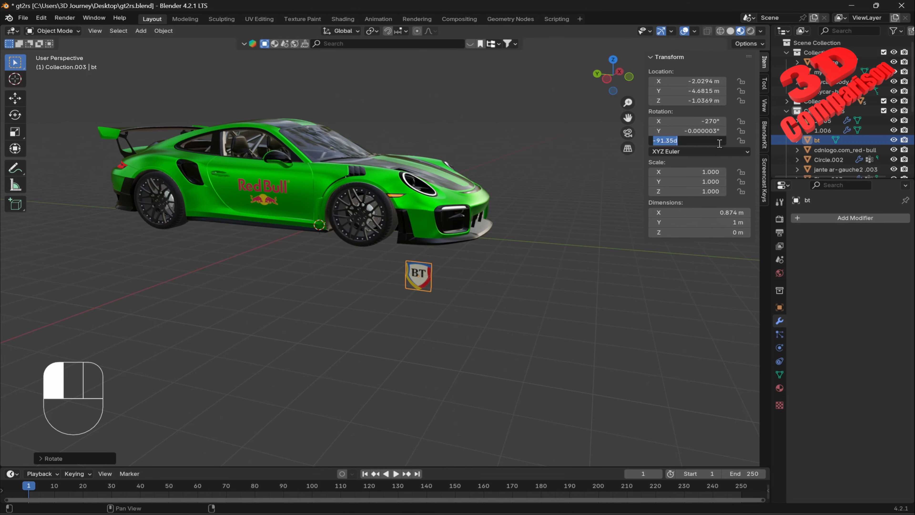
{"action": "type", "text": "-90"}
{"action": "key", "text": "Return"}
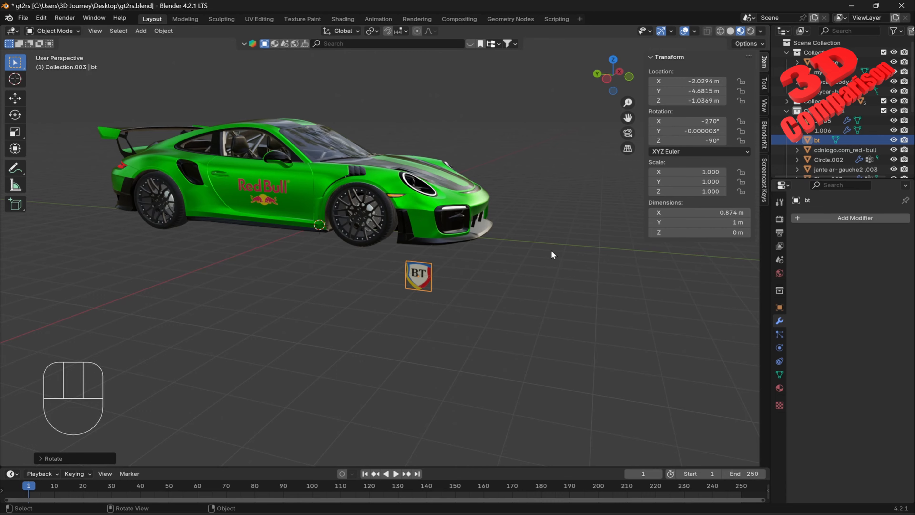
Step: Move the BT logo plane onto the front bumper corner in the side view, to about Y -5.10 m, Z 0.91 m
{"action": "scroll", "coordinate": [505, 265], "scroll_direction": "up", "scroll_amount": 4}
{"action": "key", "text": "KP_3"}
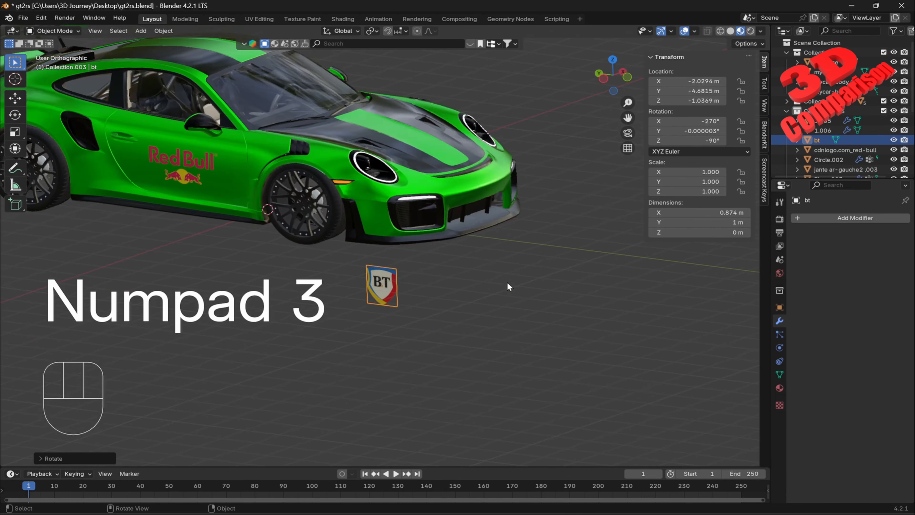
{"action": "key", "text": "KP_9"}
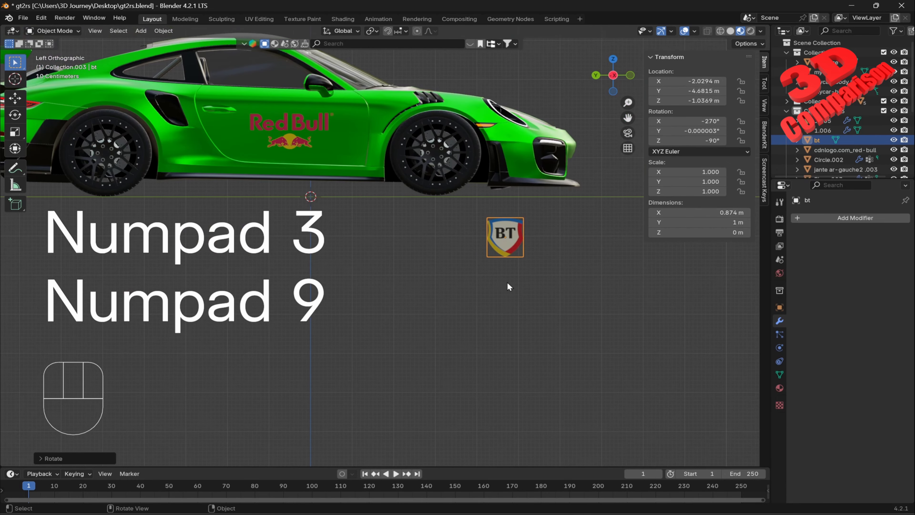
{"action": "key", "text": "g"}
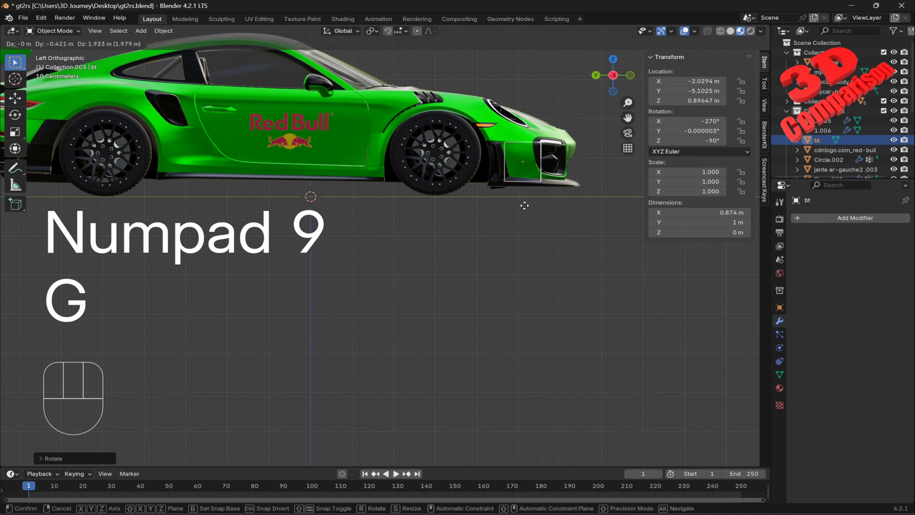
{"action": "left_click", "coordinate": [524, 205]}
Step: Move the BT logo plane along the X axis to about -3.19 m, outside the bumper corner
{"action": "middle_click_drag", "start_coordinate": [524, 206], "coordinate": [476, 235]}
{"action": "key", "text": "g"}
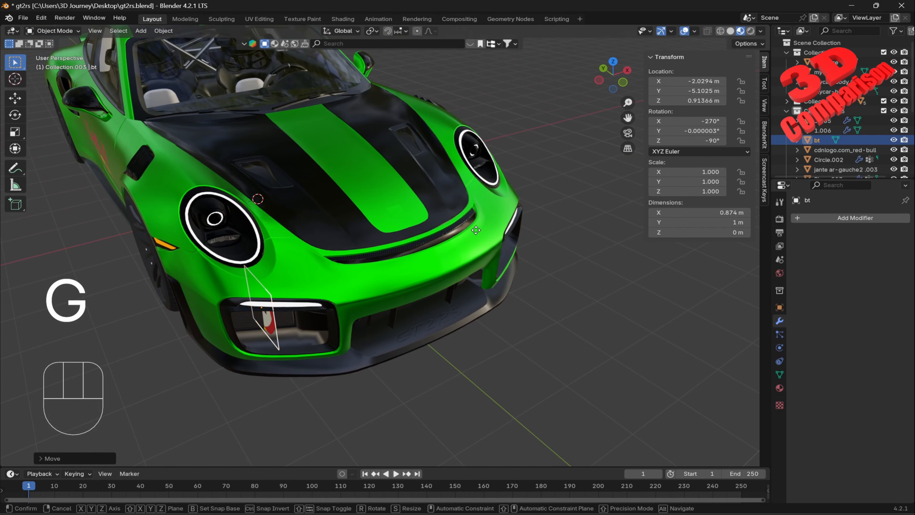
{"action": "key", "text": "x"}
{"action": "left_click", "coordinate": [399, 285]}
Step: Scale the BT logo plane down uniformly to about 0.577 to fit the bumper corner
{"action": "middle_click_drag", "start_coordinate": [399, 285], "coordinate": [435, 276]}
{"action": "middle_click_drag", "start_coordinate": [514, 272], "coordinate": [538, 272], "text": "shift"}
{"action": "key", "text": "s"}
{"action": "left_click", "coordinate": [523, 266]}
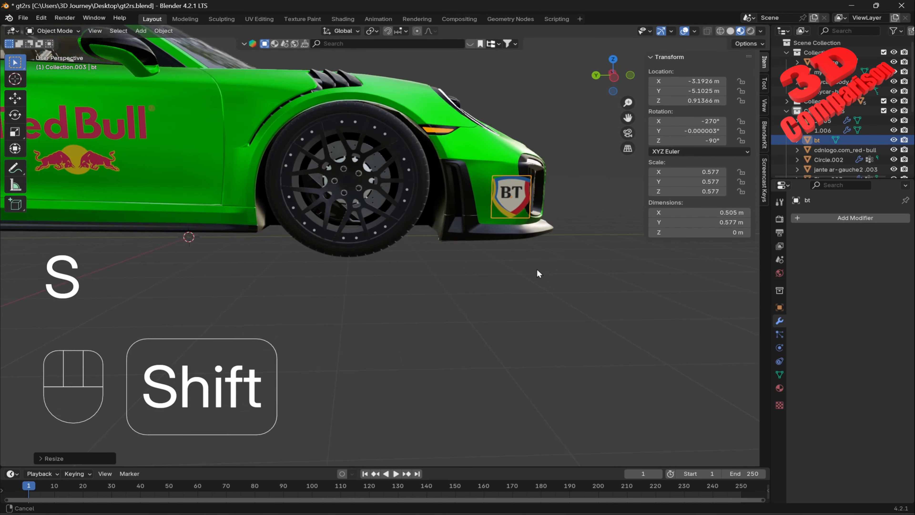
Step: Select the BT logo plane, subdivide its mesh five times and return to Object Mode
{"action": "scroll", "coordinate": [471, 282], "scroll_direction": "up", "scroll_amount": 5}
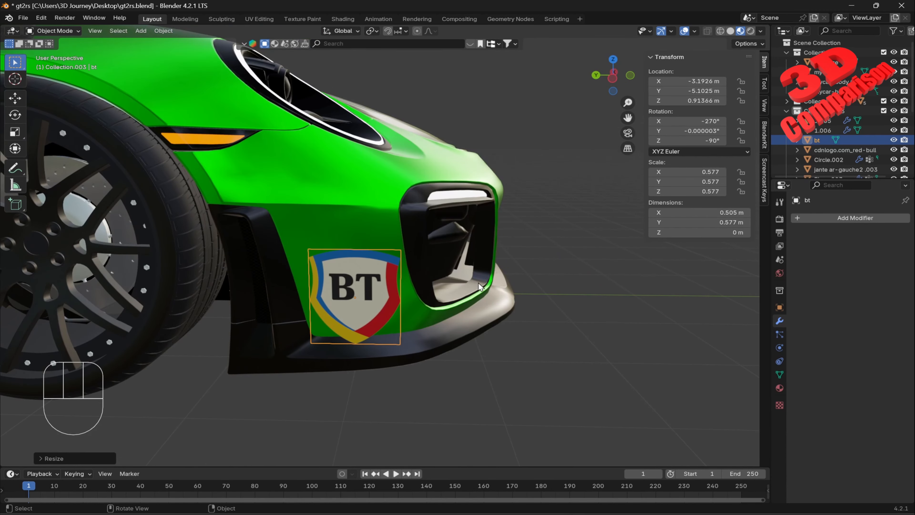
{"action": "left_click", "coordinate": [497, 307]}
{"action": "left_click", "coordinate": [593, 332]}
{"action": "left_click", "coordinate": [365, 287]}
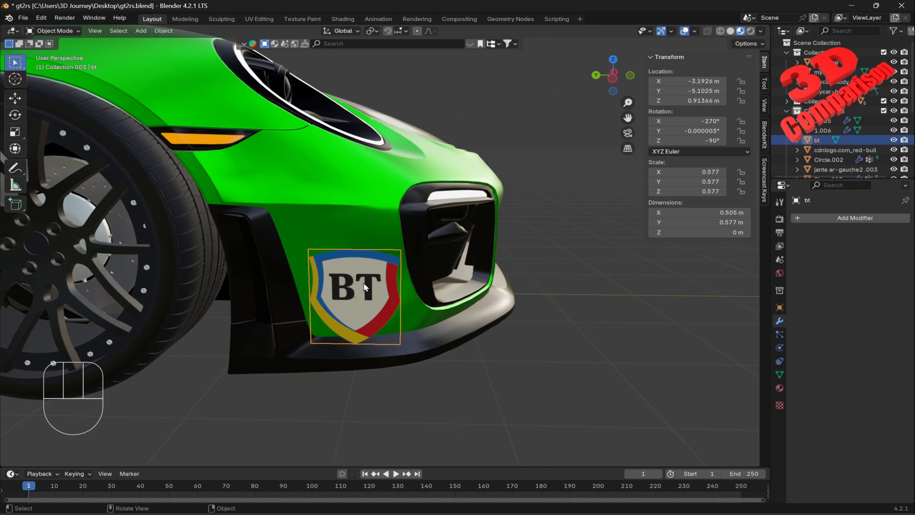
{"action": "key", "text": "Tab"}
{"action": "right_click", "coordinate": [357, 280]}
{"action": "left_click", "coordinate": [352, 282]}
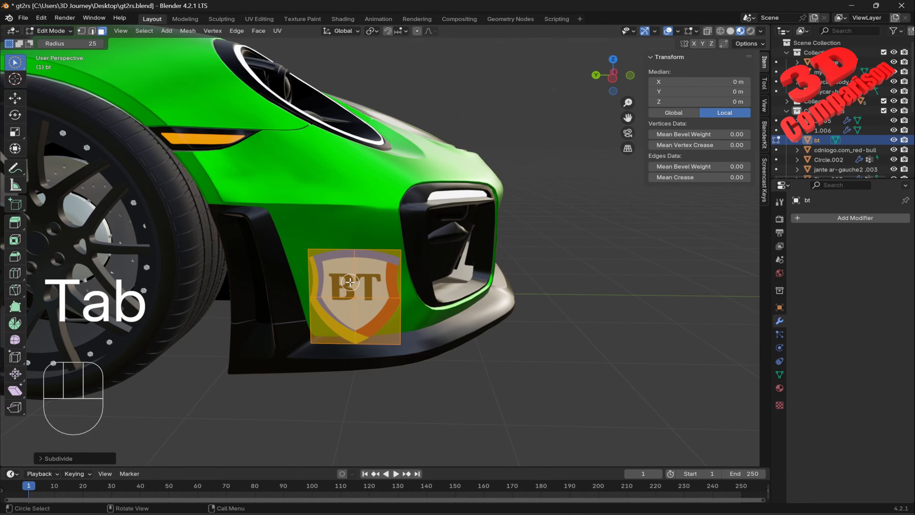
{"action": "right_click", "coordinate": [356, 280]}
{"action": "left_click", "coordinate": [358, 279]}
{"action": "right_click", "coordinate": [365, 277]}
{"action": "left_click", "coordinate": [365, 276]}
{"action": "right_click", "coordinate": [368, 275]}
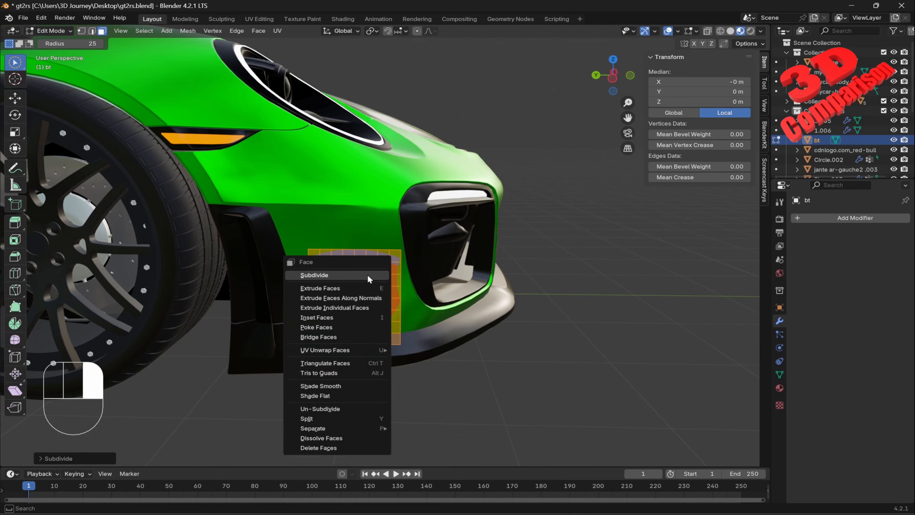
{"action": "left_click", "coordinate": [369, 274]}
{"action": "right_click", "coordinate": [370, 274]}
{"action": "left_click", "coordinate": [371, 275]}
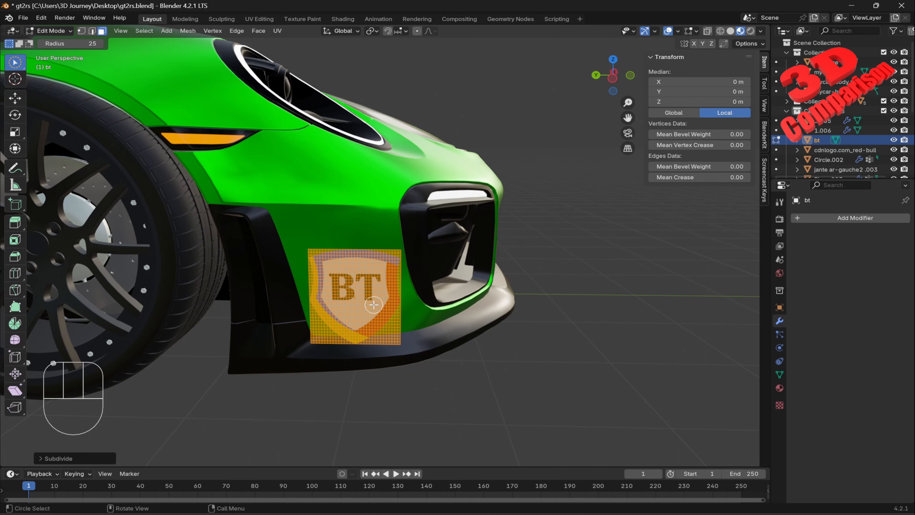
{"action": "key", "text": "Tab"}
Step: Add a Shrinkwrap modifier to the BT logo plane and set its target to the BT place bumper face
{"action": "left_click", "coordinate": [798, 218]}
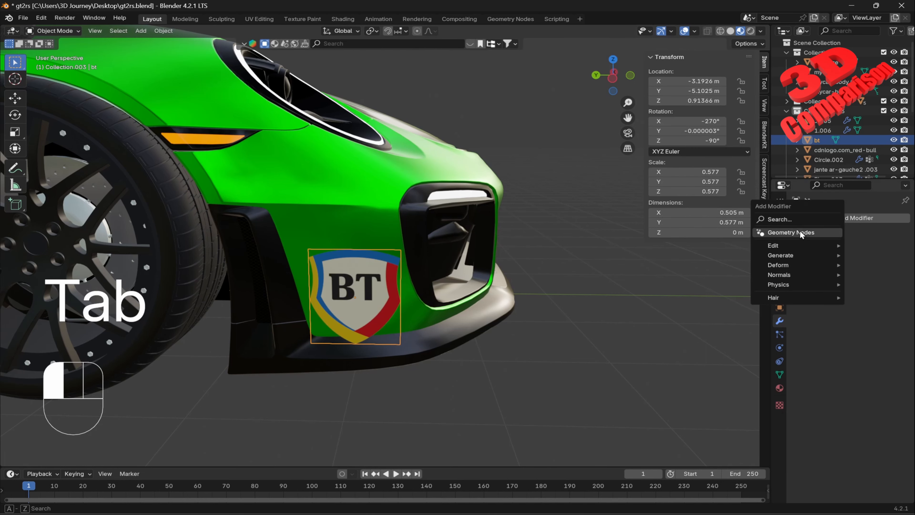
{"action": "left_click", "coordinate": [798, 220]}
{"action": "left_click", "coordinate": [727, 239]}
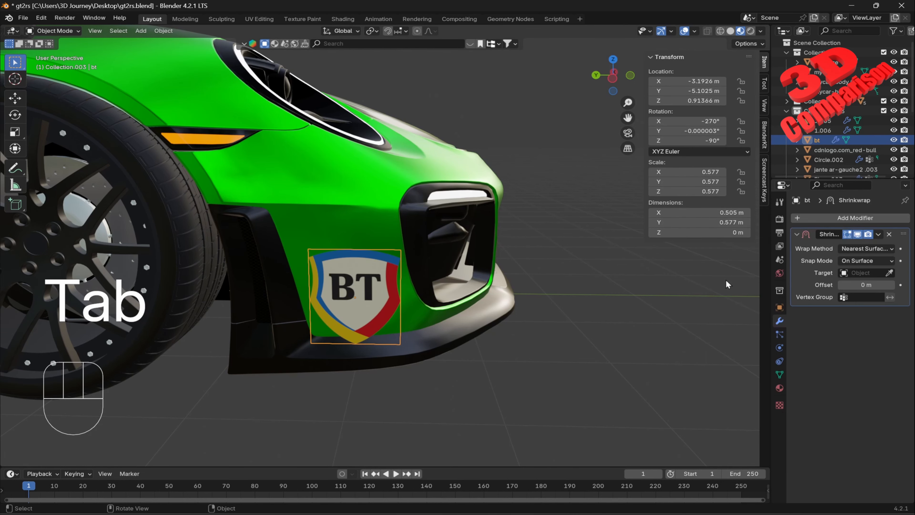
{"action": "middle_click_drag", "start_coordinate": [458, 287], "coordinate": [483, 288]}
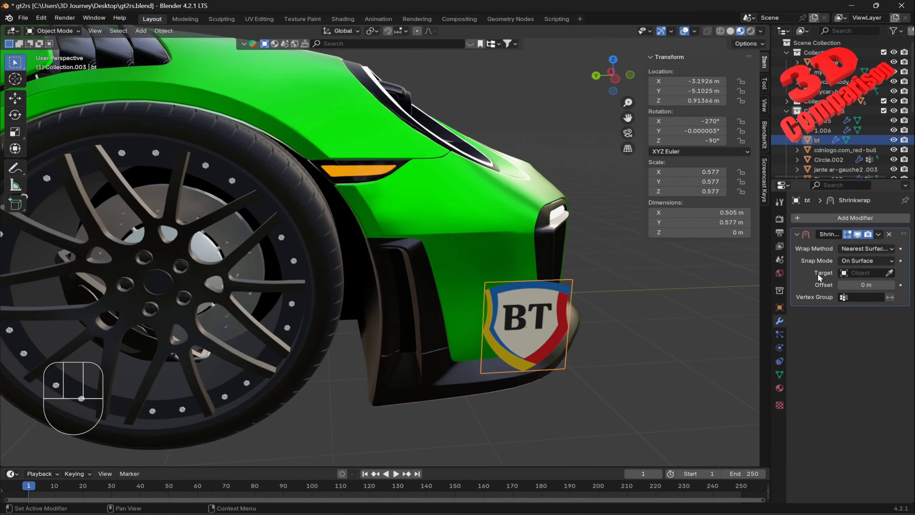
{"action": "left_click", "coordinate": [891, 273]}
{"action": "left_click", "coordinate": [533, 318]}
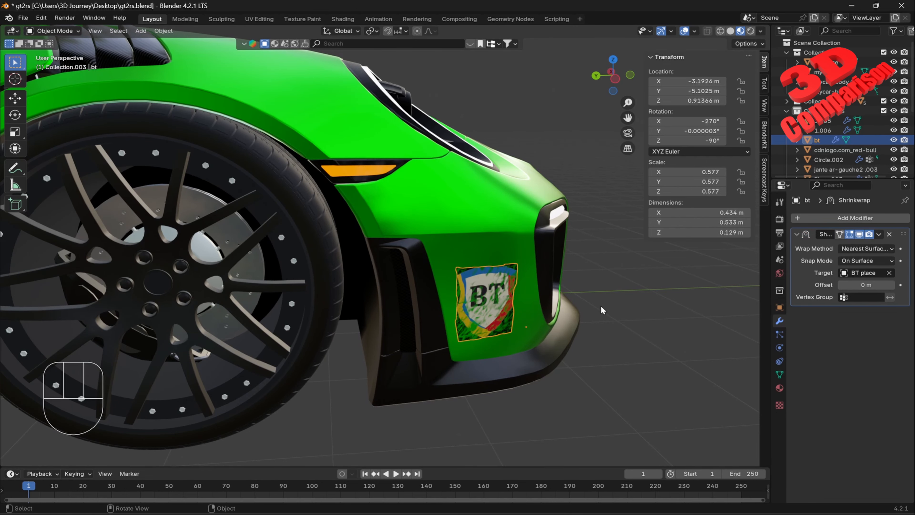
Step: Set the BT logo plane's Shrinkwrap offset to 0.01 m
{"action": "middle_click_drag", "start_coordinate": [601, 305], "coordinate": [544, 305]}
{"action": "scroll", "coordinate": [417, 279], "scroll_direction": "up", "scroll_amount": 3}
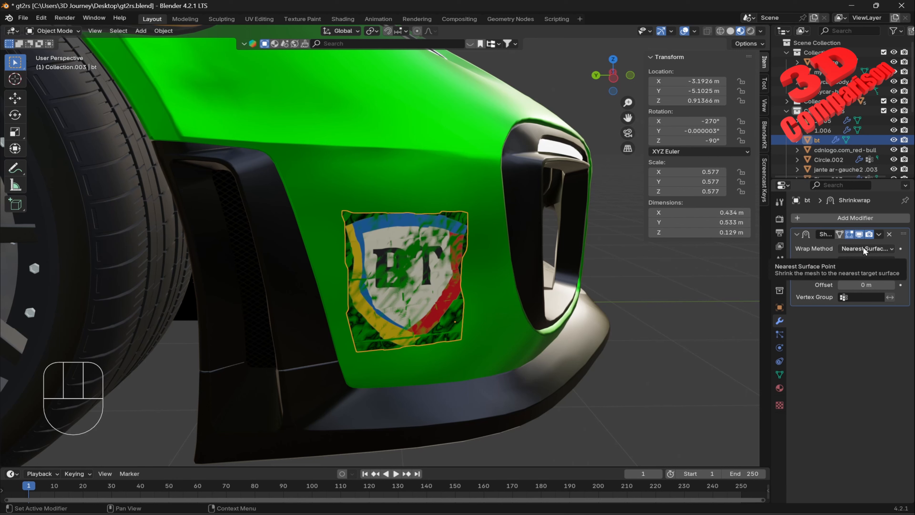
{"action": "left_click", "coordinate": [870, 285]}
{"action": "type", "text": "0.01"}
{"action": "key", "text": "Return"}
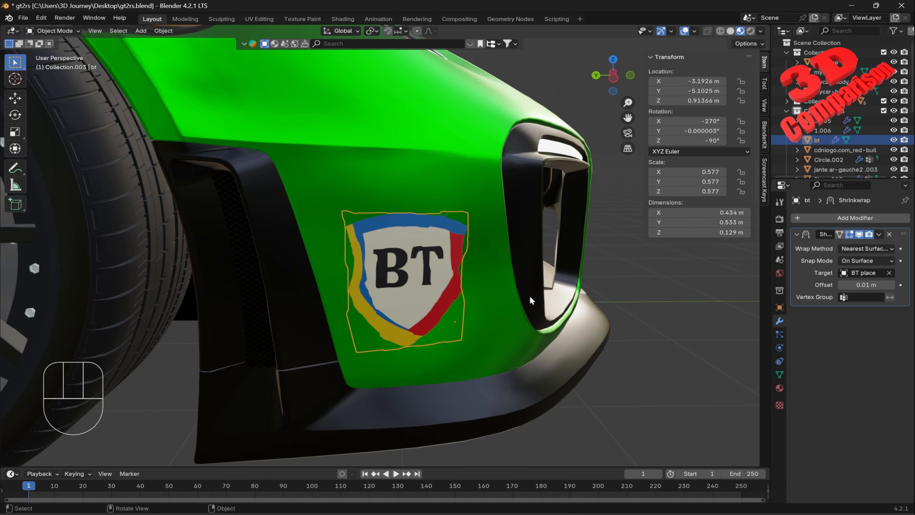
Step: Change the BT logo plane's Shrinkwrap wrap method to Target Normal Project
{"action": "left_click", "coordinate": [852, 249]}
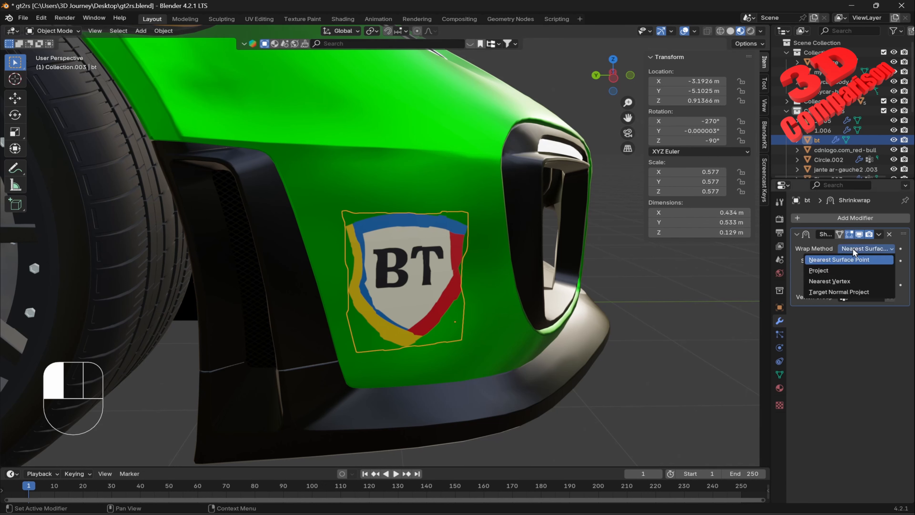
{"action": "left_click", "coordinate": [836, 292]}
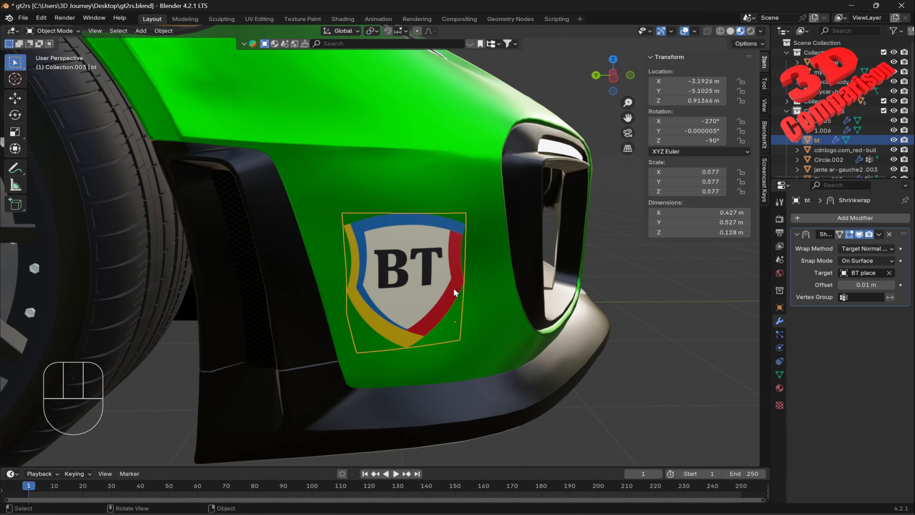
{"action": "middle_click_drag", "start_coordinate": [454, 288], "coordinate": [445, 286]}
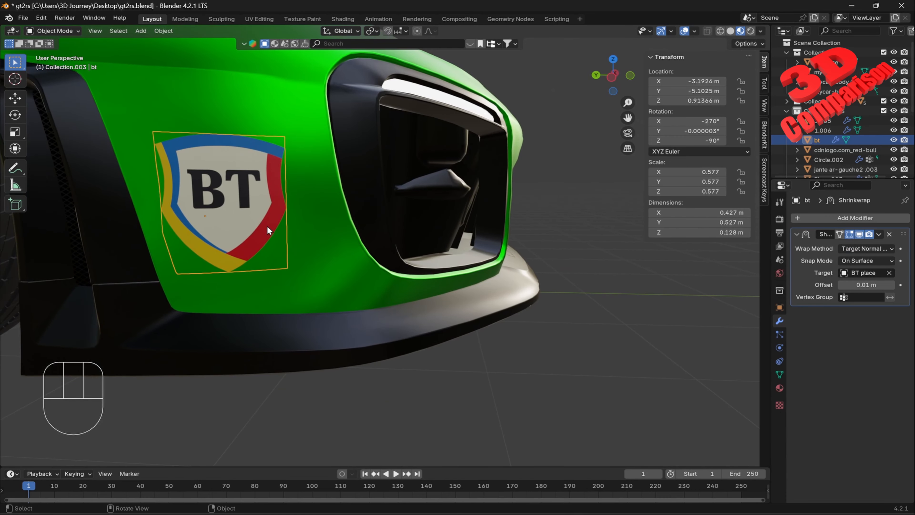
Step: Move the BT logo to about X -3.18 m, Y -5.15 m, Z 0.95 m on the bumper and scale it up to about 0.7
{"action": "key", "text": "g"}
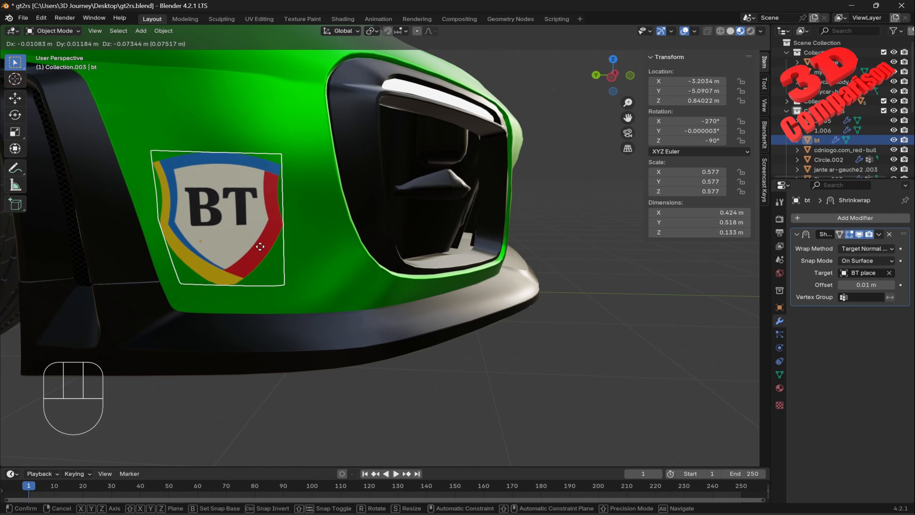
{"action": "left_click", "coordinate": [286, 211]}
{"action": "key", "text": "s"}
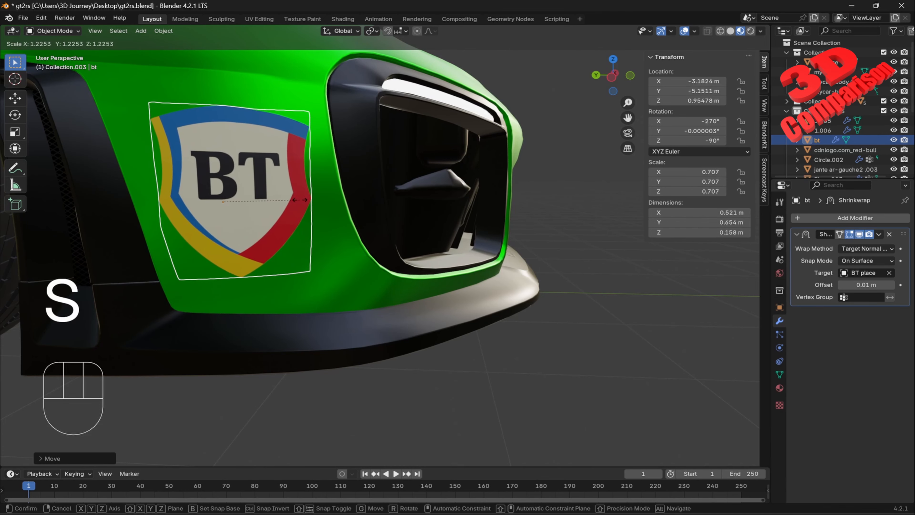
{"action": "left_click", "coordinate": [363, 200]}
{"action": "key", "text": "Tab"}
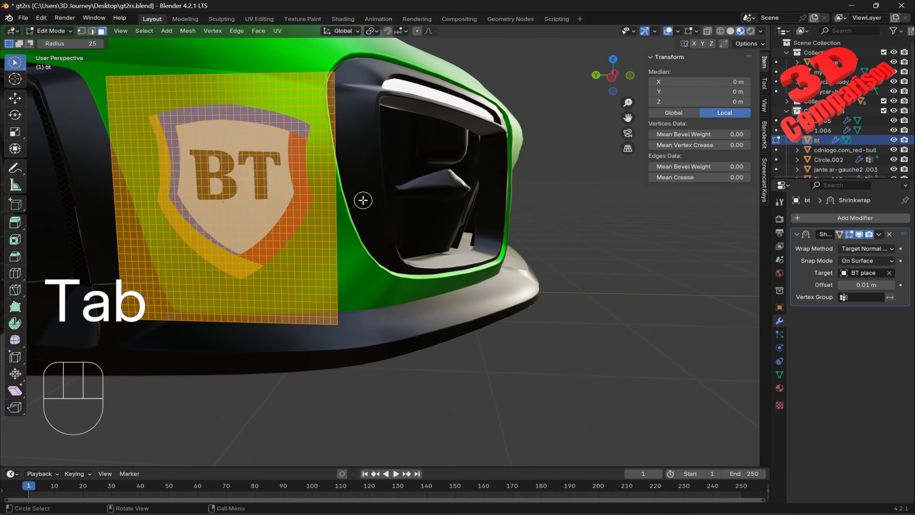
{"action": "key", "text": "Tab"}
Step: Hide the transform sidebar and examine both decals on the whole car, selecting the Red Bull lettering and clearing the selection
{"action": "scroll", "coordinate": [483, 226], "scroll_direction": "down", "scroll_amount": 5}
{"action": "middle_click_drag", "start_coordinate": [495, 226], "coordinate": [548, 246]}
{"action": "key", "text": "n"}
{"action": "mouse_move", "coordinate": [461, 240]}
{"action": "middle_mouse_down"}
{"action": "mouse_move", "coordinate": [433, 230]}
{"action": "mouse_move", "coordinate": [460, 247]}
{"action": "mouse_move", "coordinate": [449, 242]}
{"action": "middle_mouse_up"}
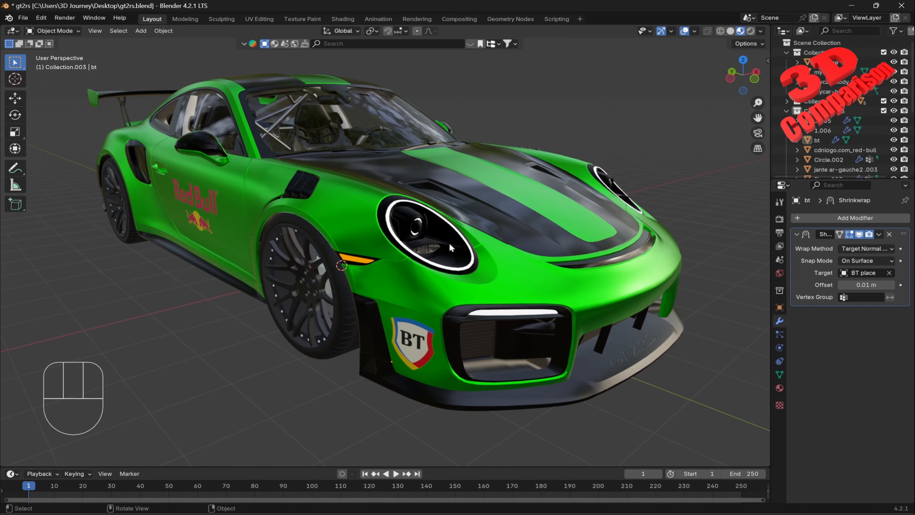
{"action": "scroll", "coordinate": [299, 281], "scroll_direction": "up", "scroll_amount": 2}
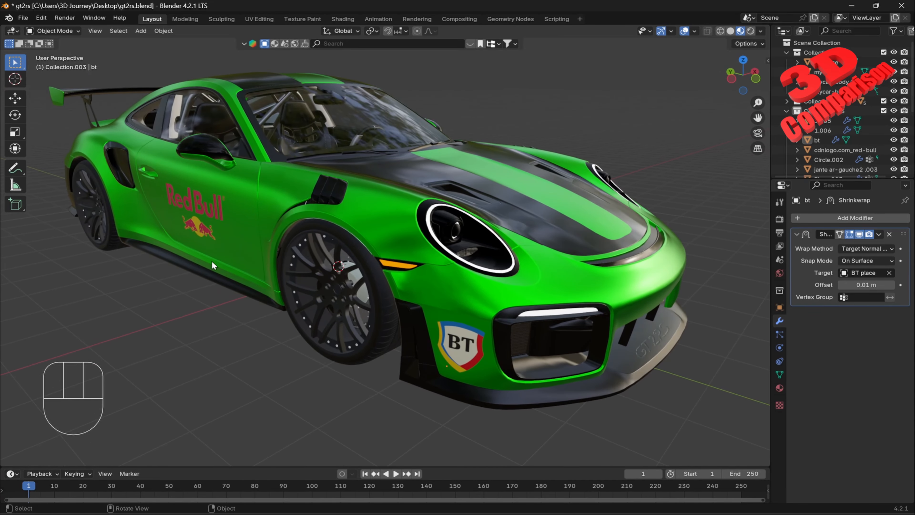
{"action": "left_click", "coordinate": [220, 218]}
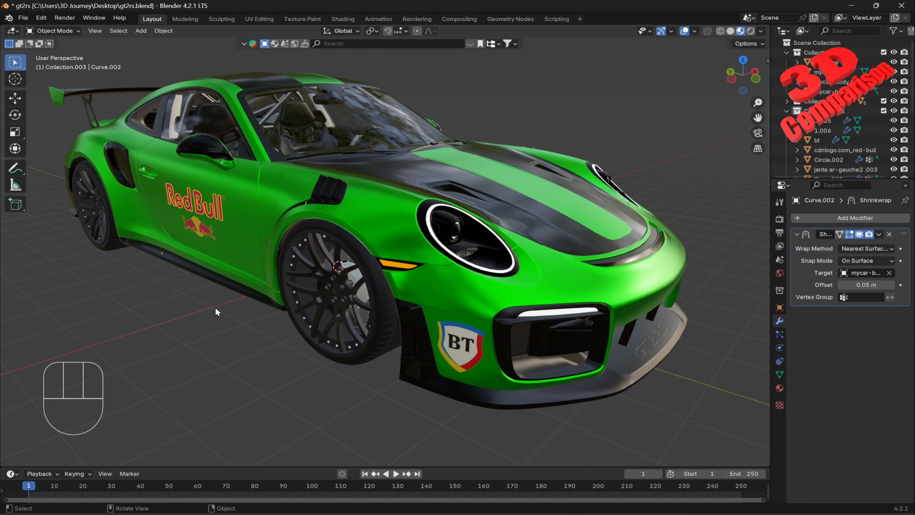
{"action": "left_click", "coordinate": [133, 308]}
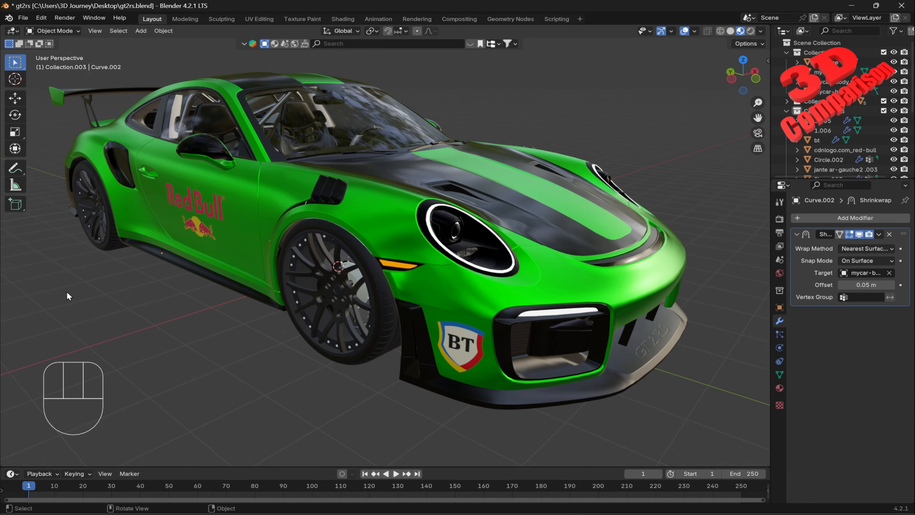